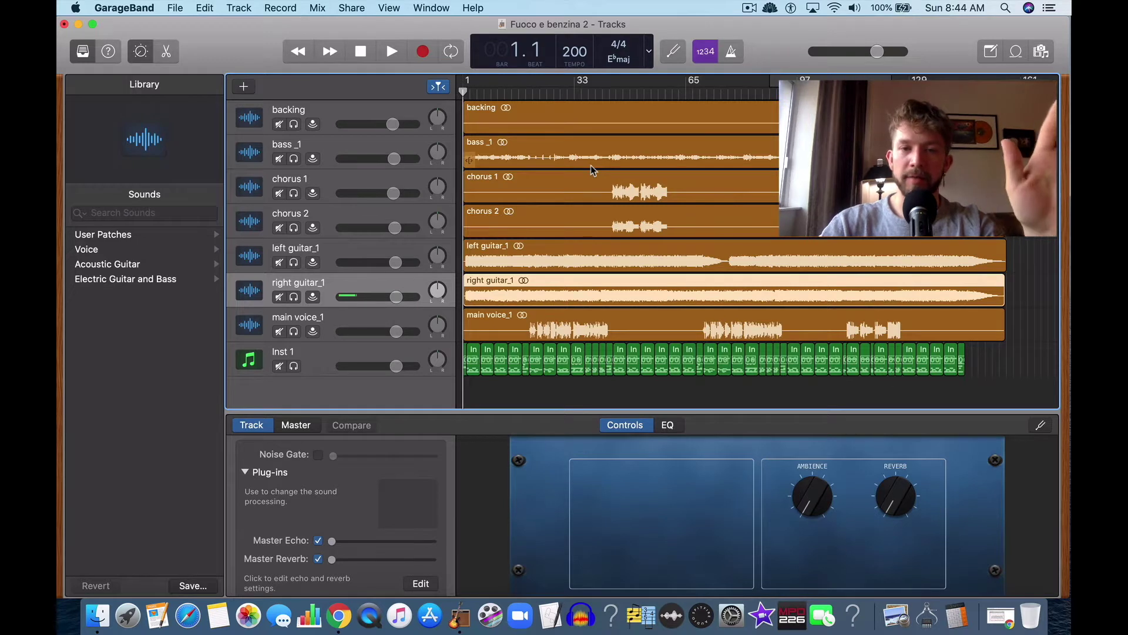
Lower the volume of all eight tracks, from backing through Inst 1, to about -20 dB
{"action": "left_click", "coordinate": [335, 257]}
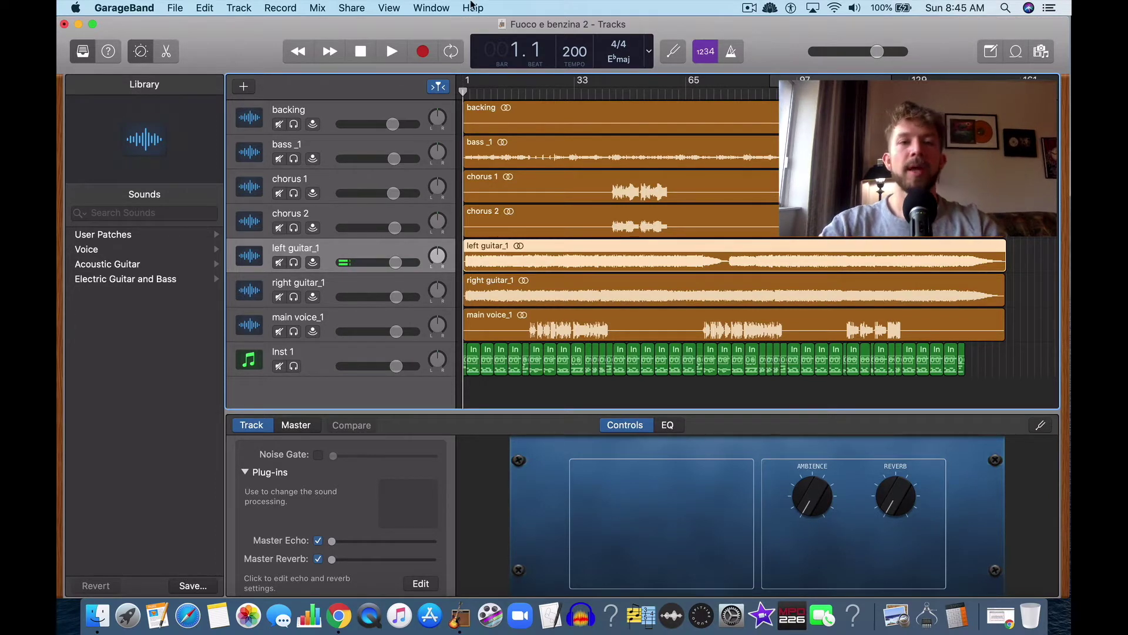
{"action": "left_click_drag", "start_coordinate": [395, 125], "coordinate": [357, 125]}
{"action": "left_click_drag", "start_coordinate": [394, 160], "coordinate": [358, 159]}
{"action": "left_click_drag", "start_coordinate": [393, 194], "coordinate": [356, 194]}
{"action": "left_click_drag", "start_coordinate": [396, 228], "coordinate": [355, 228]}
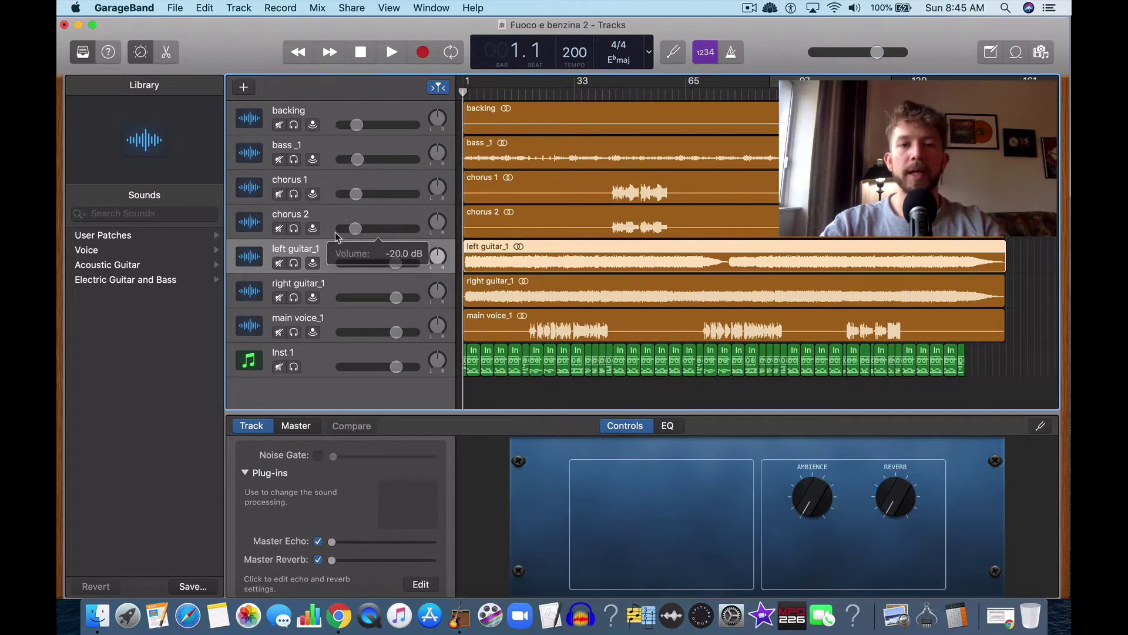
{"action": "left_click_drag", "start_coordinate": [395, 263], "coordinate": [353, 263]}
{"action": "left_click_drag", "start_coordinate": [396, 297], "coordinate": [354, 297]}
{"action": "left_click_drag", "start_coordinate": [396, 332], "coordinate": [353, 332]}
{"action": "left_click_drag", "start_coordinate": [395, 367], "coordinate": [351, 367]}
{"action": "left_click", "coordinate": [357, 194]}
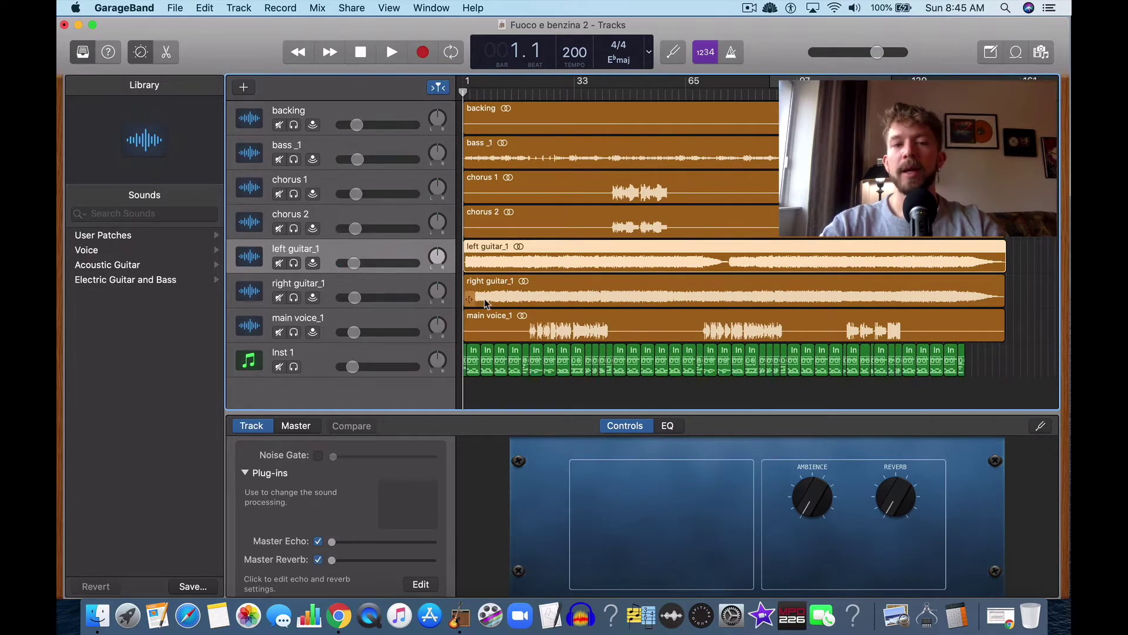
Pan the left guitar_1 track partway to the left and the right guitar_1 track to about +40
{"action": "left_click_drag", "start_coordinate": [437, 256], "coordinate": [437, 269]}
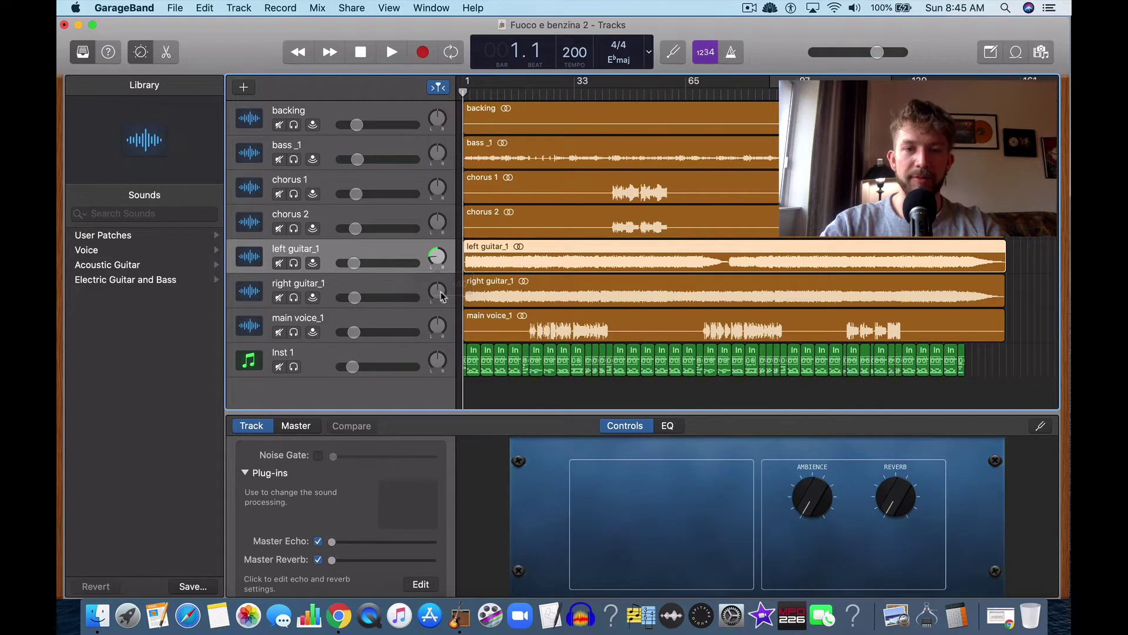
{"action": "left_click_drag", "start_coordinate": [437, 290], "coordinate": [437, 286]}
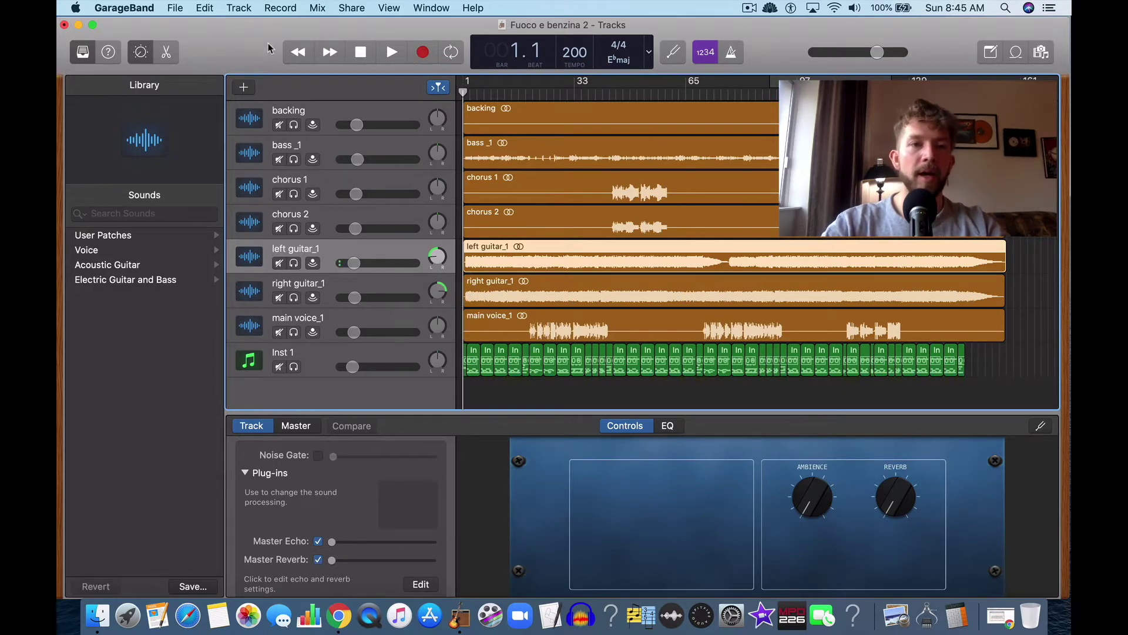
Replace the master track's Channel EQ with the Gain utility plug-in using its Convert To Mono preset
{"action": "left_click", "coordinate": [295, 425]}
{"action": "left_click", "coordinate": [406, 458]}
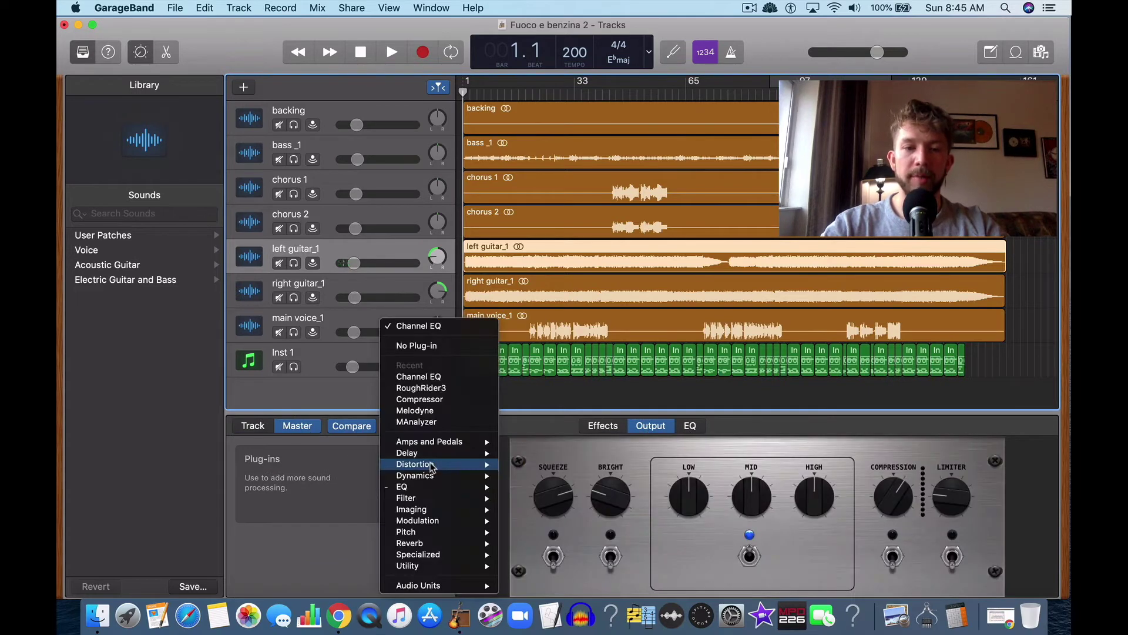
{"action": "mouse_move", "coordinate": [433, 566]}
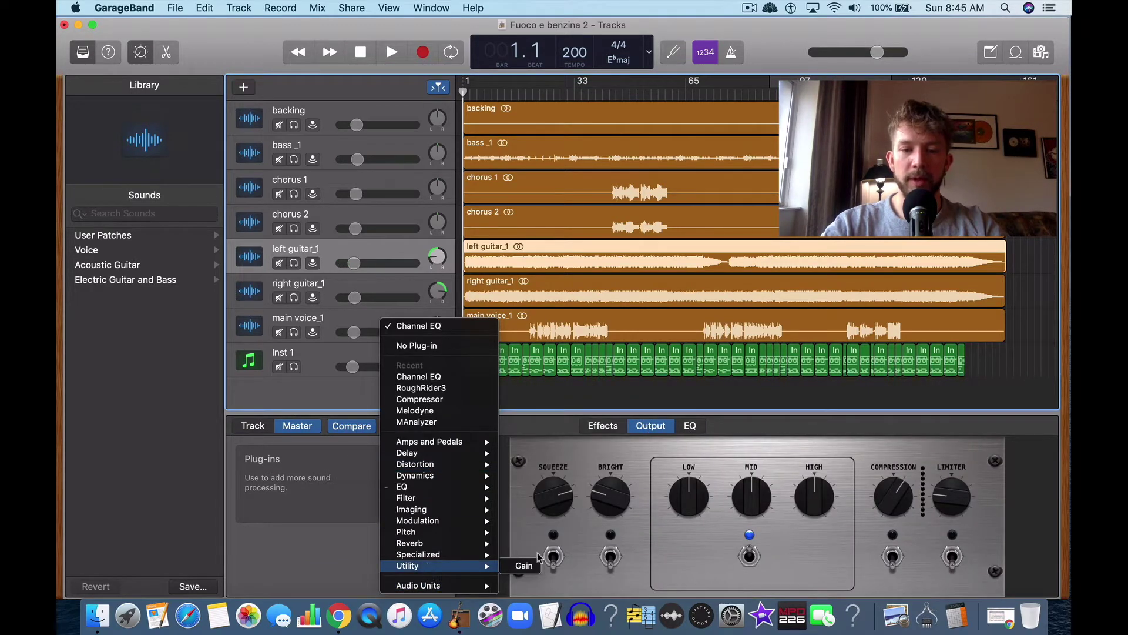
{"action": "left_click", "coordinate": [524, 566]}
{"action": "left_click", "coordinate": [318, 125]}
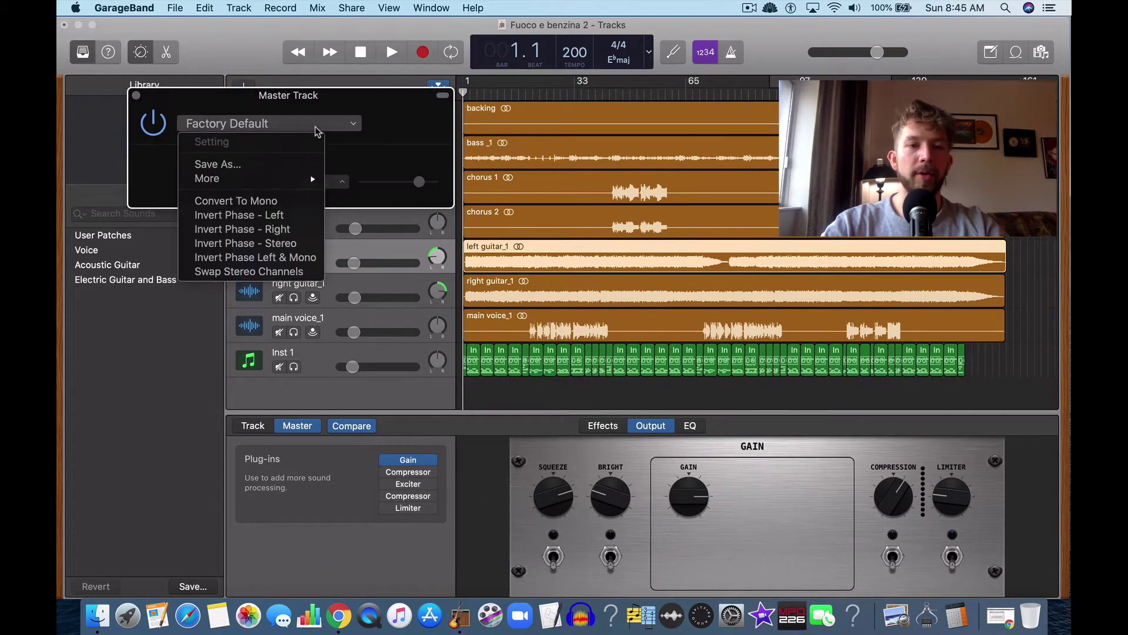
{"action": "left_click", "coordinate": [253, 201]}
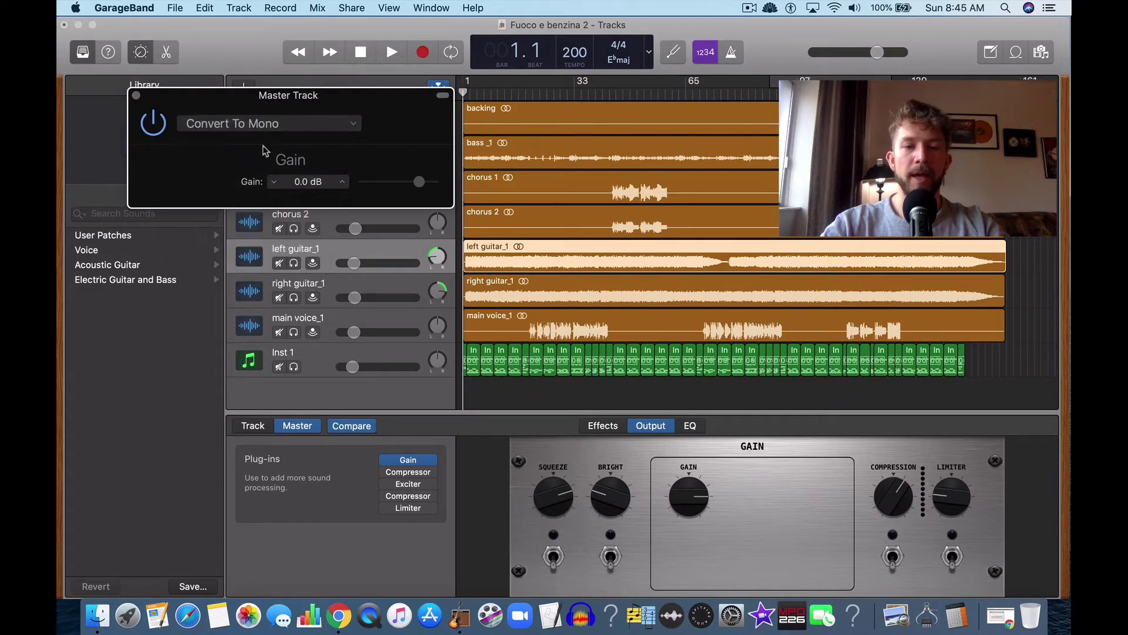
{"action": "left_click", "coordinate": [136, 96]}
{"action": "left_click", "coordinate": [273, 428]}
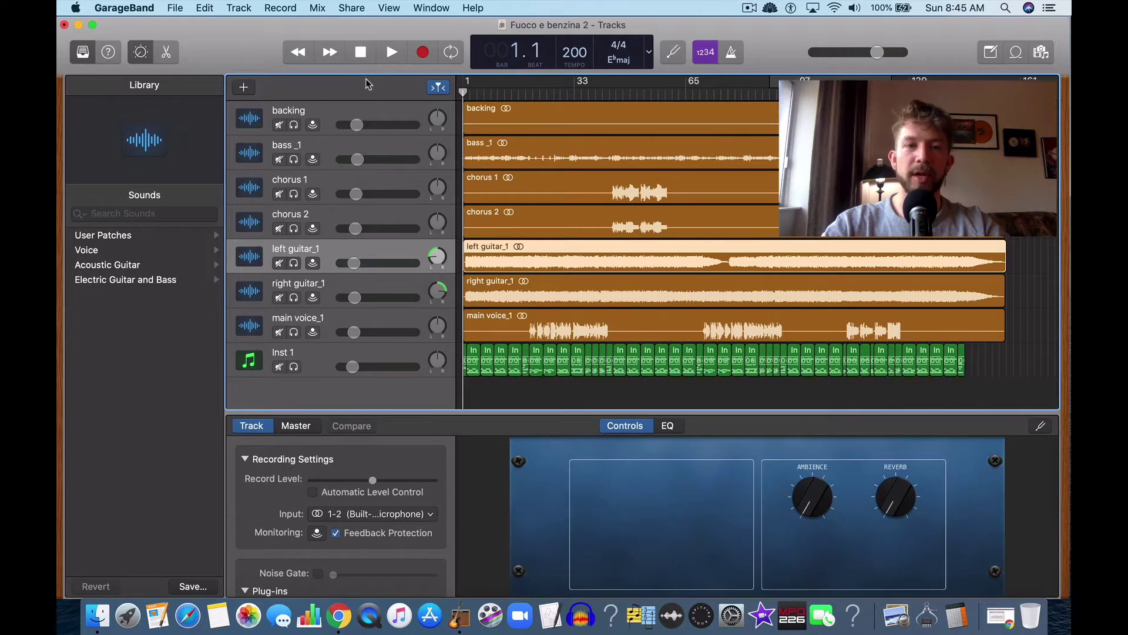
Play the song with the system volume raised and compare the mix with the master Gain plug-in bypassed and active
{"action": "key", "text": "XF86AudioRaiseVolume"}
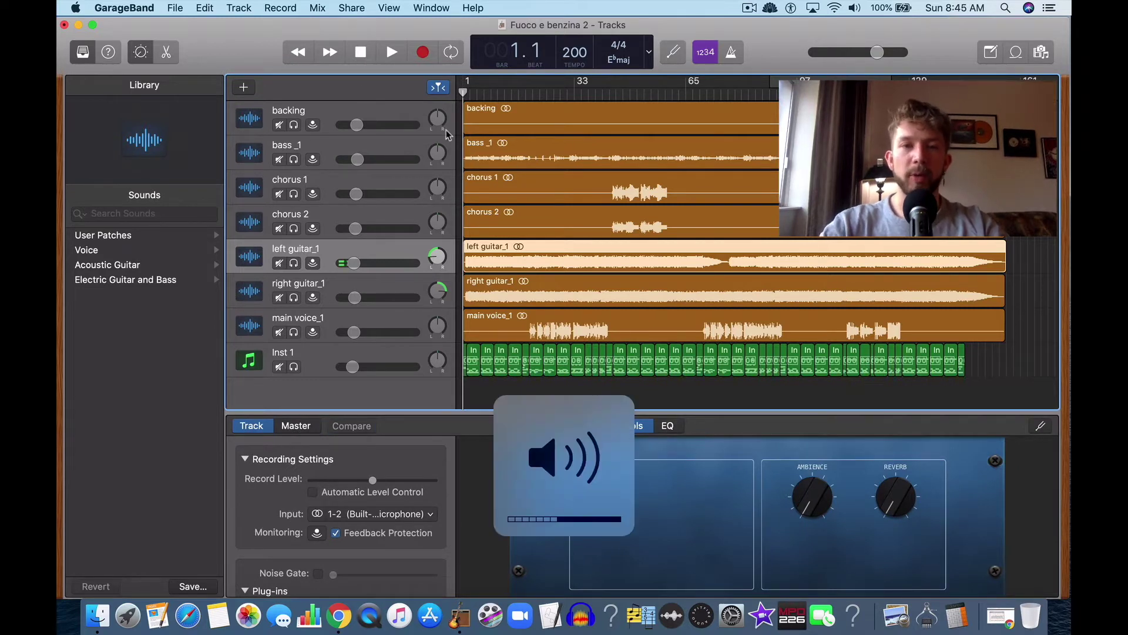
{"action": "left_click", "coordinate": [393, 53]}
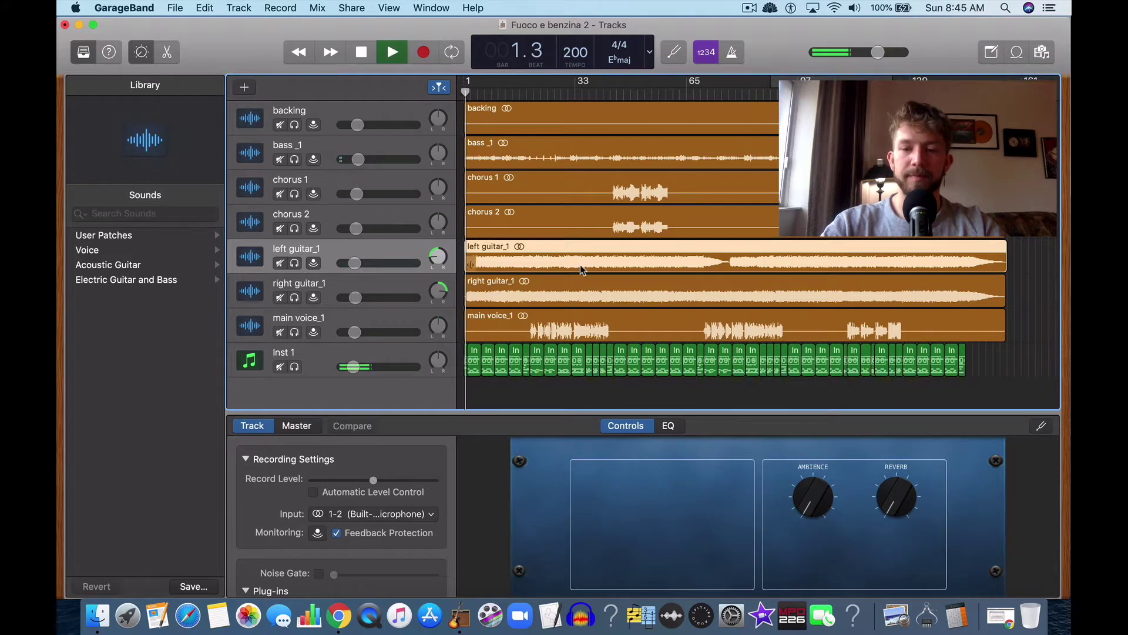
{"action": "key", "text": "XF86AudioRaiseVolume"}
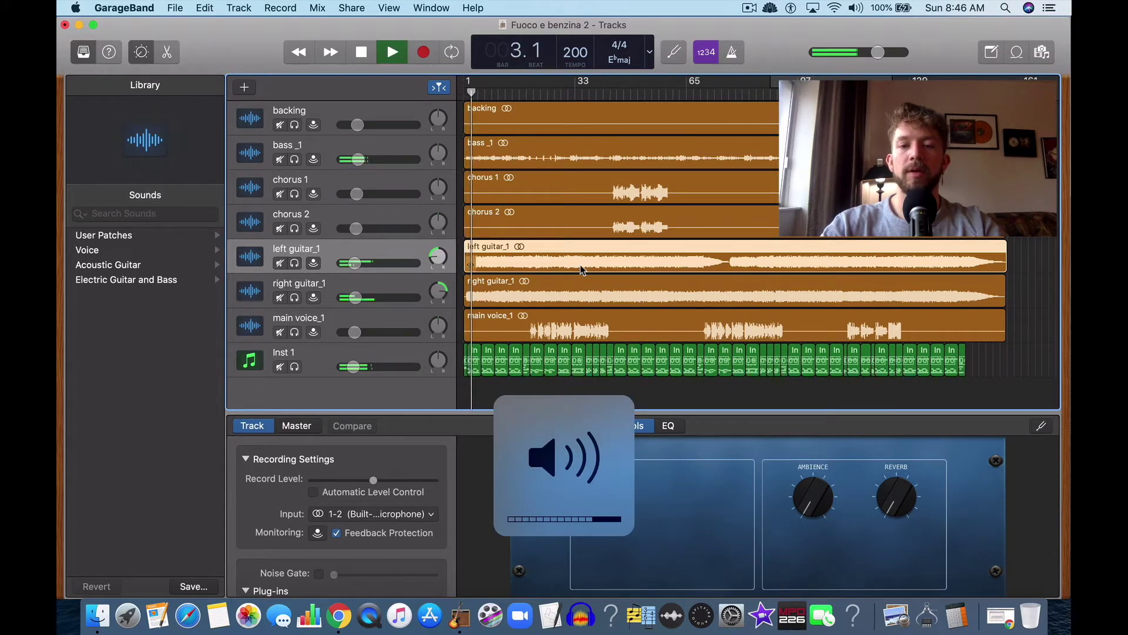
{"action": "left_click", "coordinate": [297, 425]}
{"action": "key", "text": "XF86AudioRaiseVolume"}
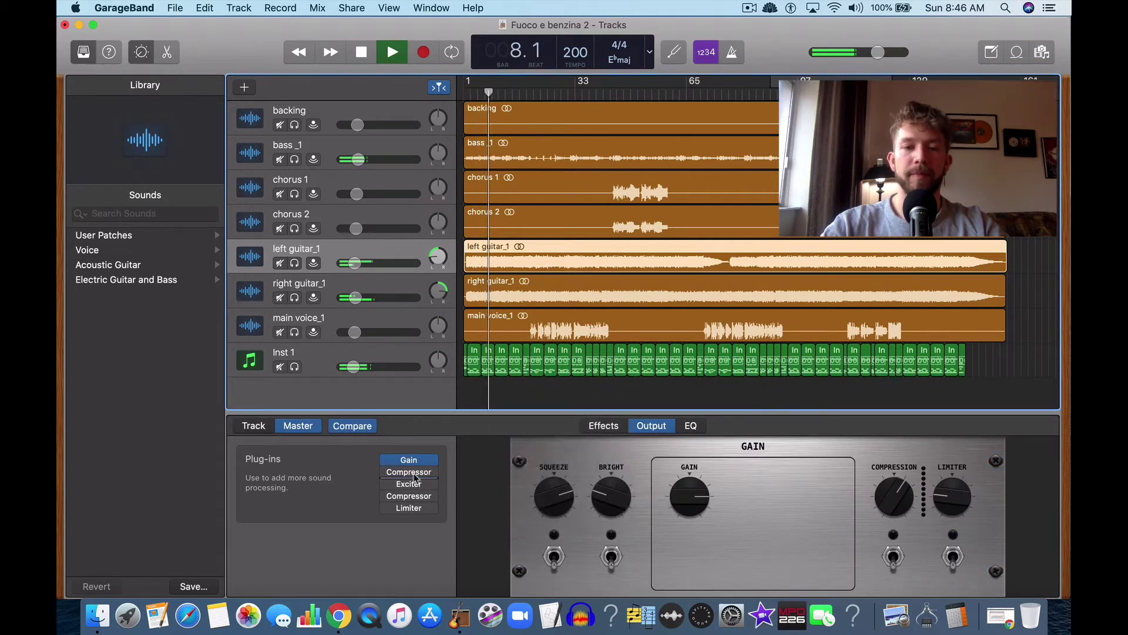
{"action": "left_click", "coordinate": [387, 460]}
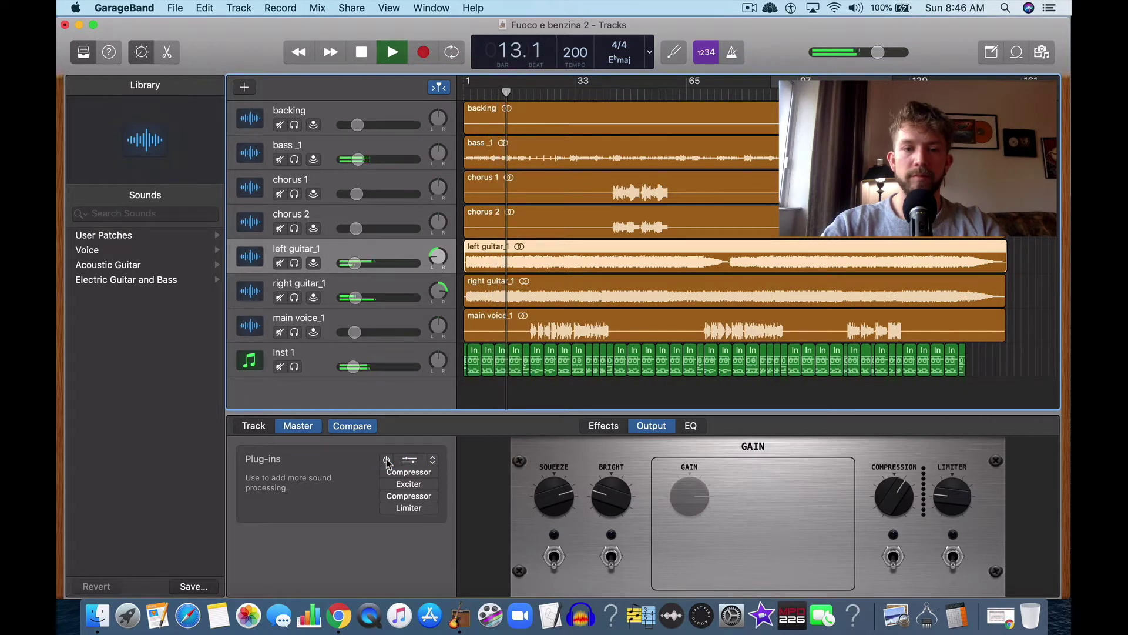
{"action": "left_click", "coordinate": [387, 461]}
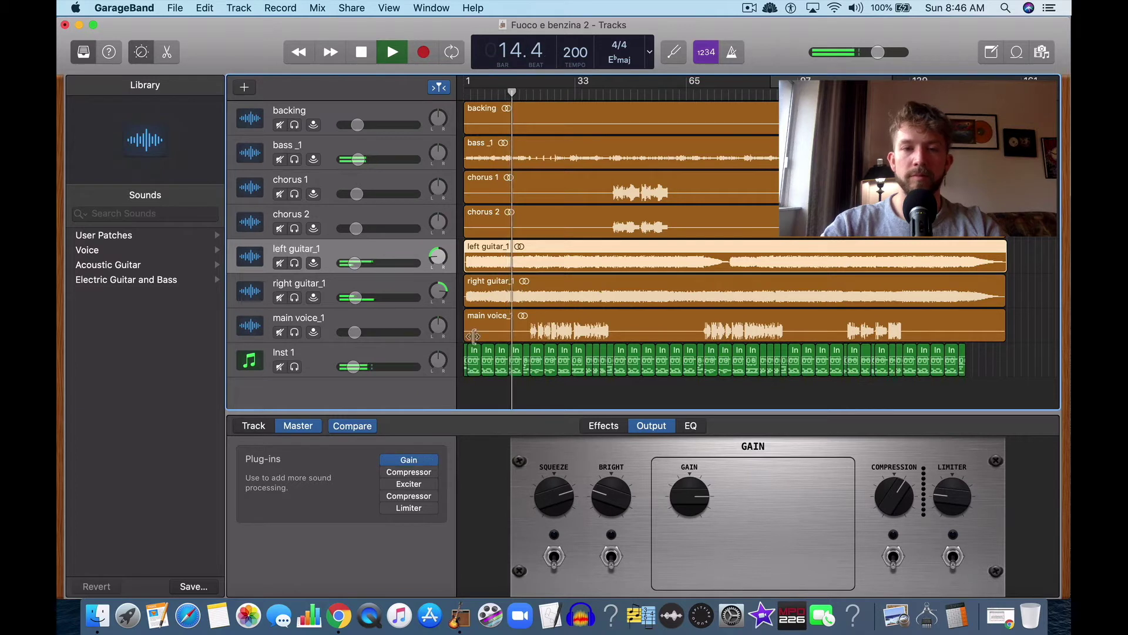
Bypass the master Gain plug-in during playback and lower the main voice_1 volume slightly
{"action": "left_click", "coordinate": [439, 291]}
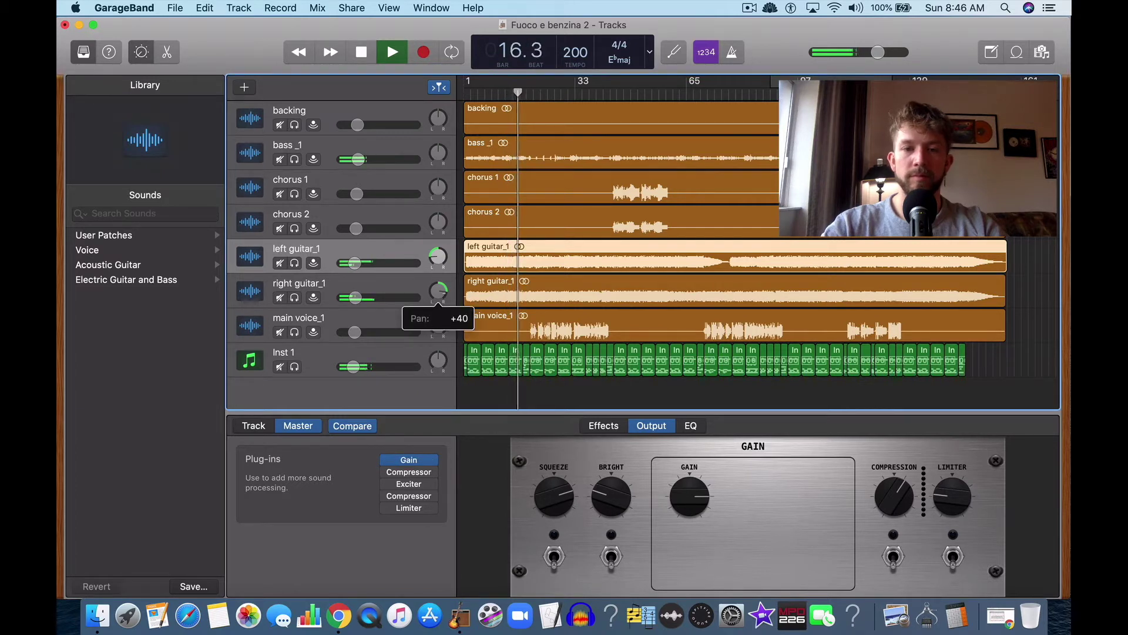
{"action": "mouse_move", "coordinate": [438, 256]}
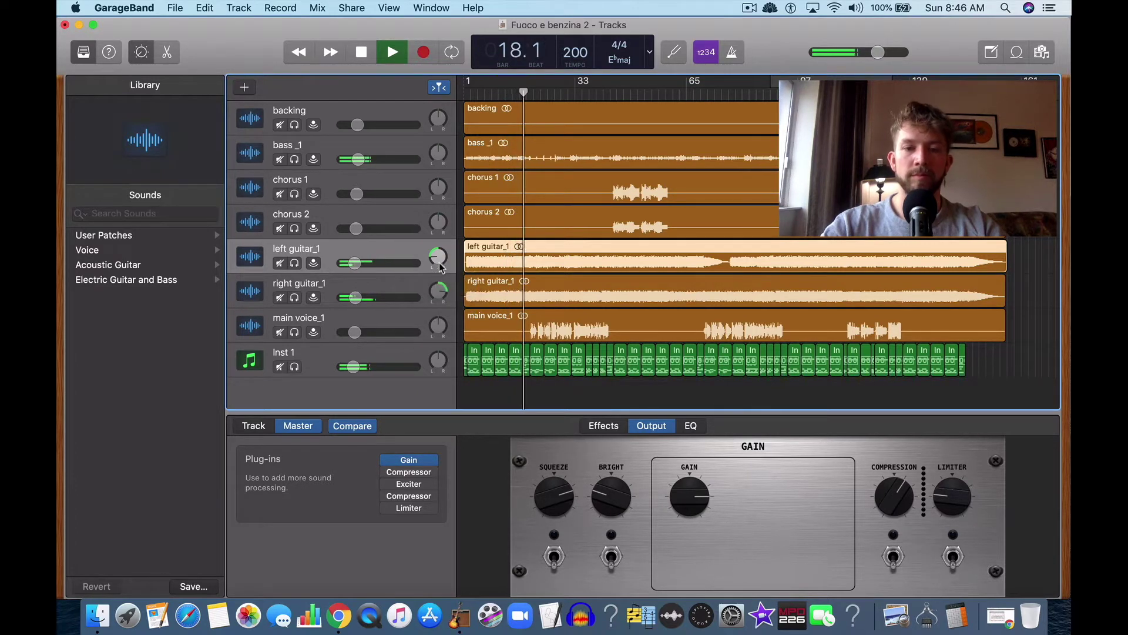
{"action": "mouse_move", "coordinate": [387, 466]}
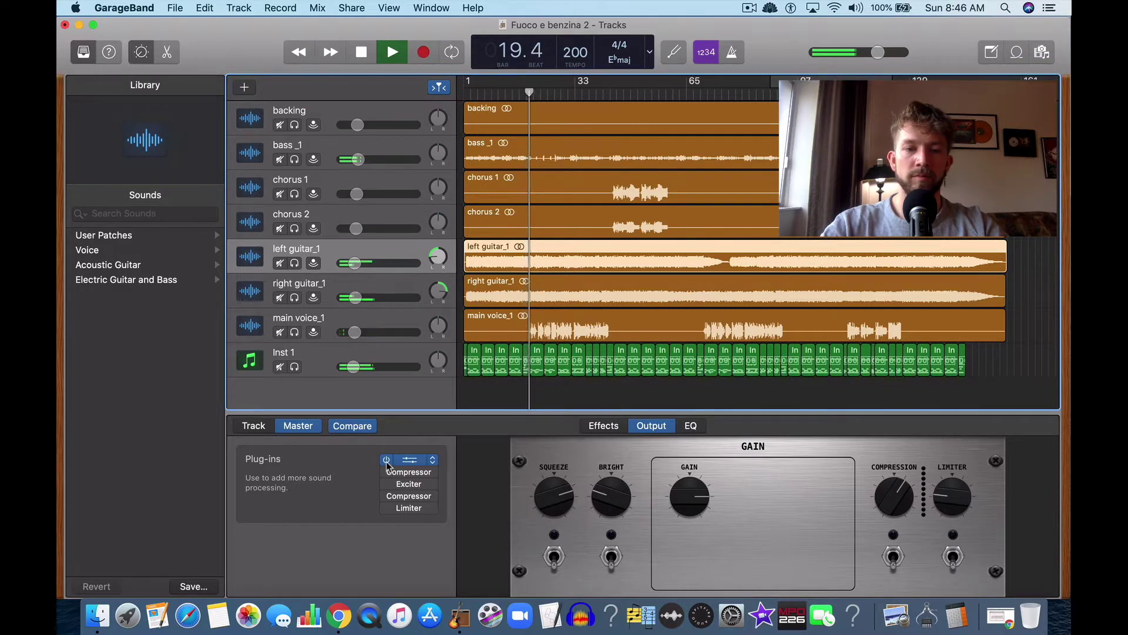
{"action": "left_click", "coordinate": [386, 460]}
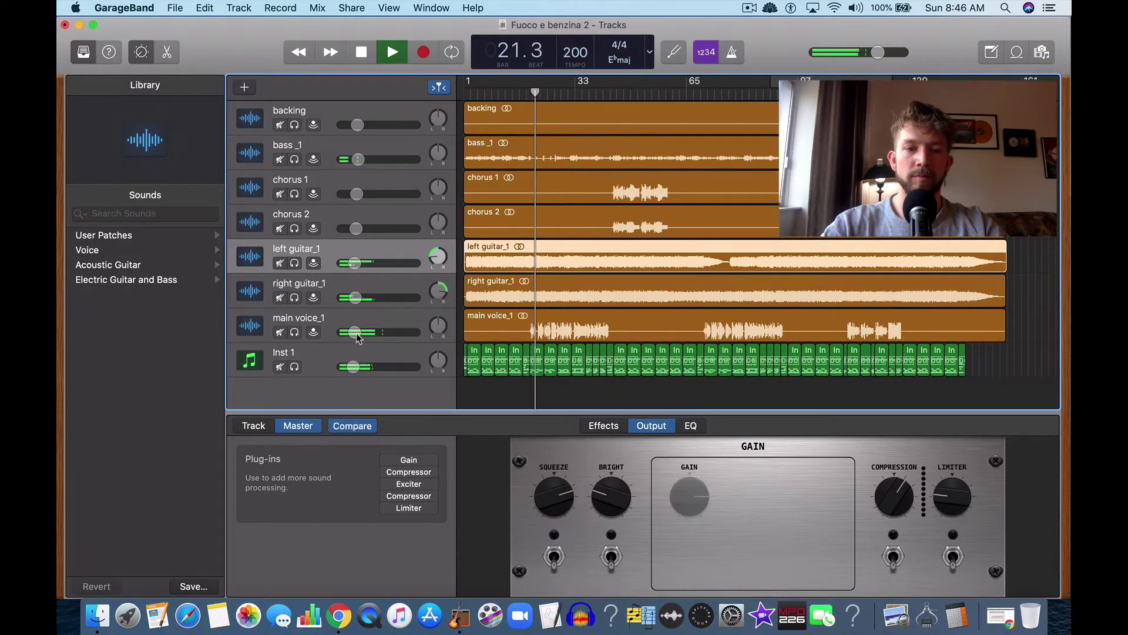
{"action": "left_click_drag", "start_coordinate": [354, 333], "coordinate": [351, 334]}
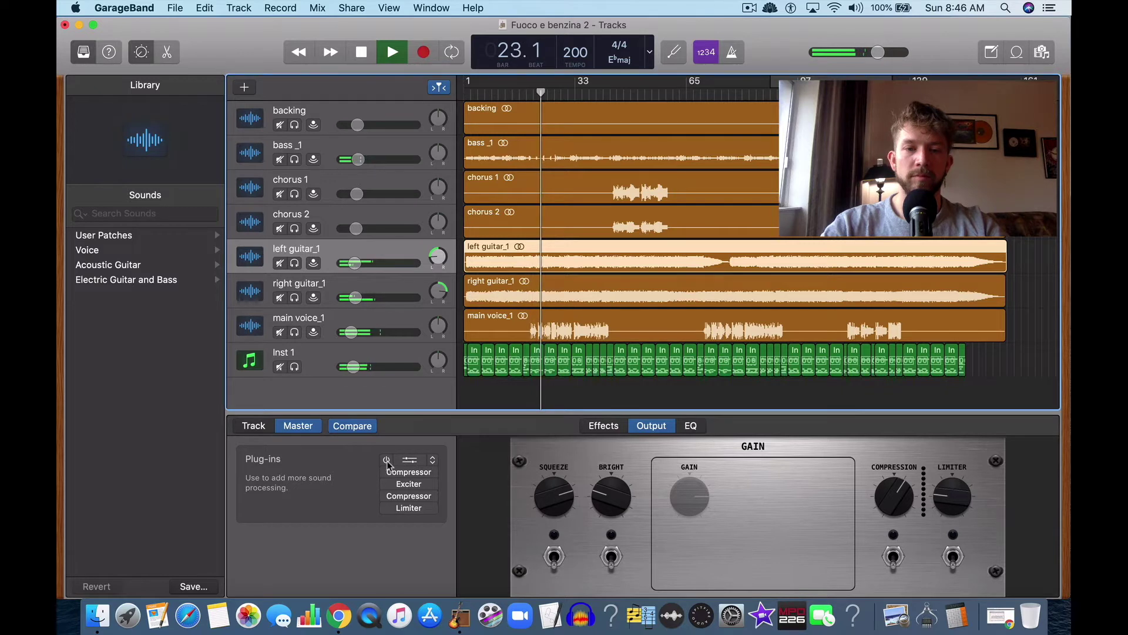
Compare the mix in mono and stereo again, leaving the master Gain plug-in bypassed and playback stopped
{"action": "left_click", "coordinate": [386, 459]}
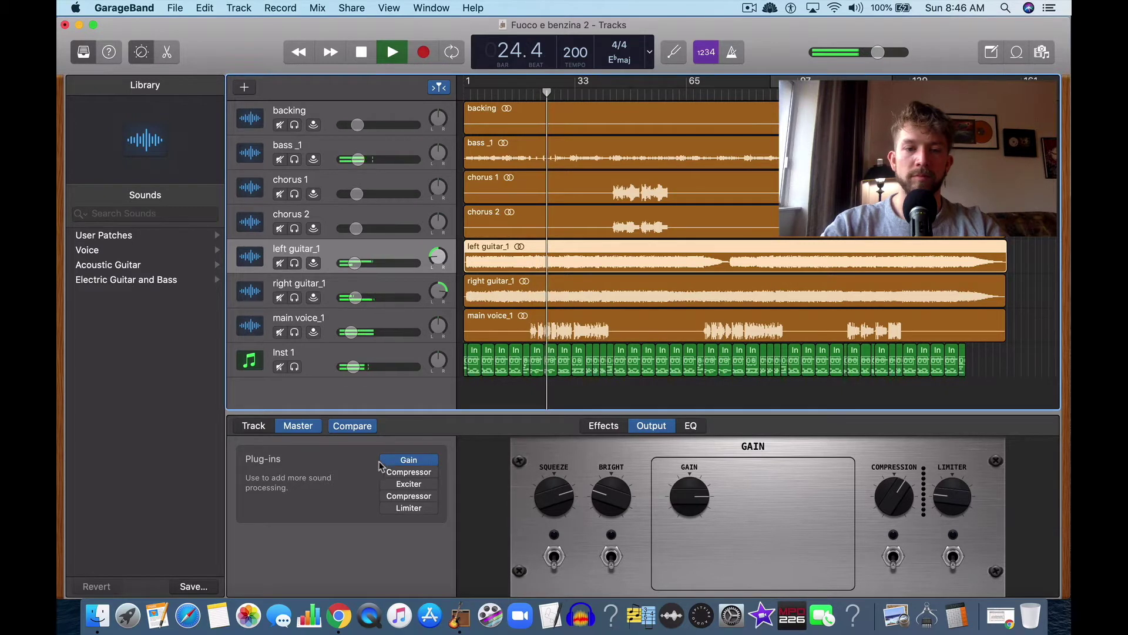
{"action": "left_click", "coordinate": [387, 460]}
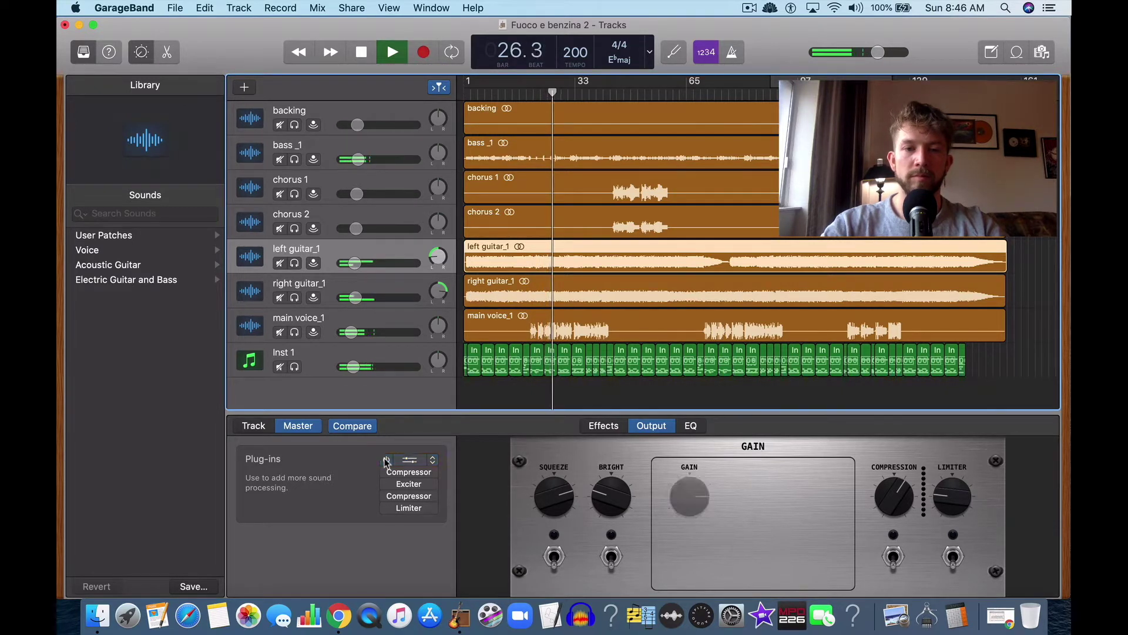
{"action": "key", "text": "space"}
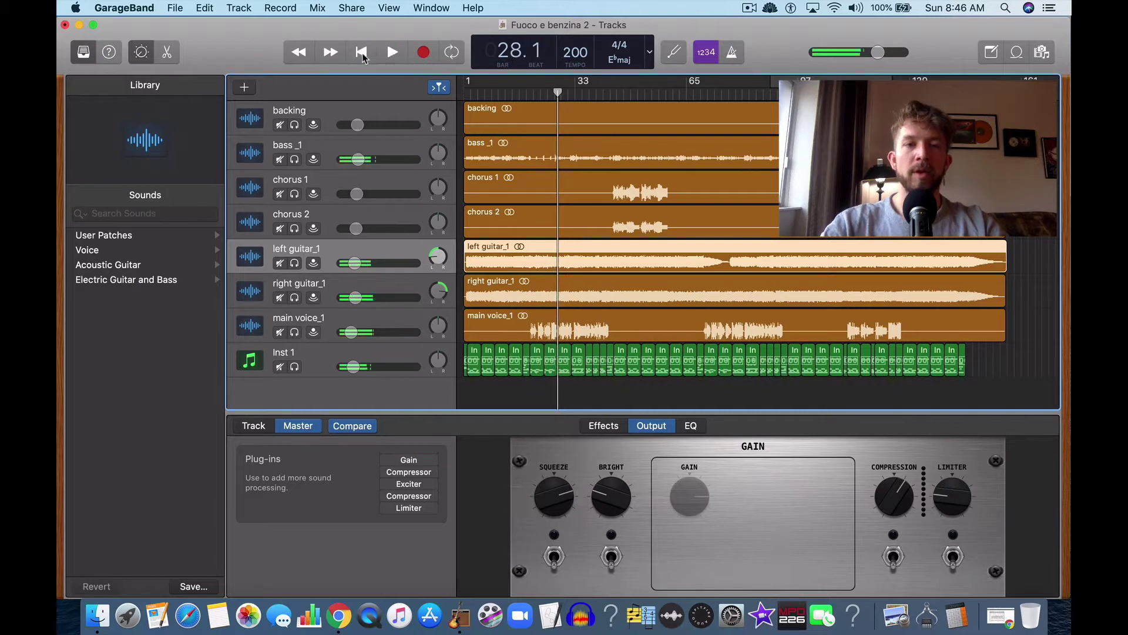
{"action": "left_click", "coordinate": [264, 432]}
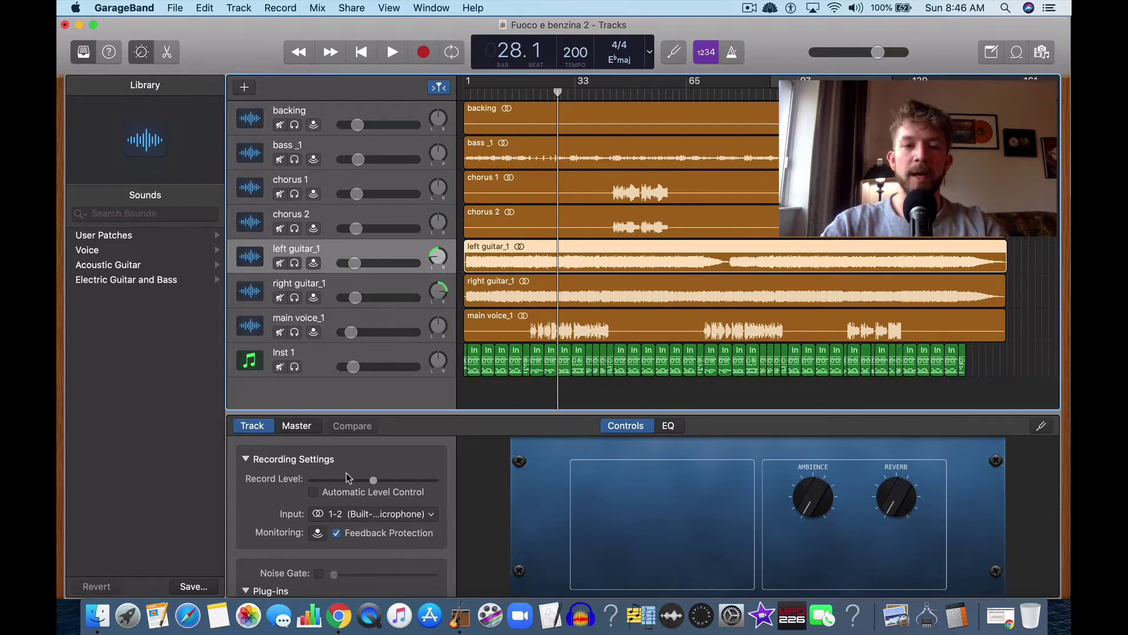
{"action": "left_click", "coordinate": [297, 424]}
{"action": "left_click", "coordinate": [253, 425]}
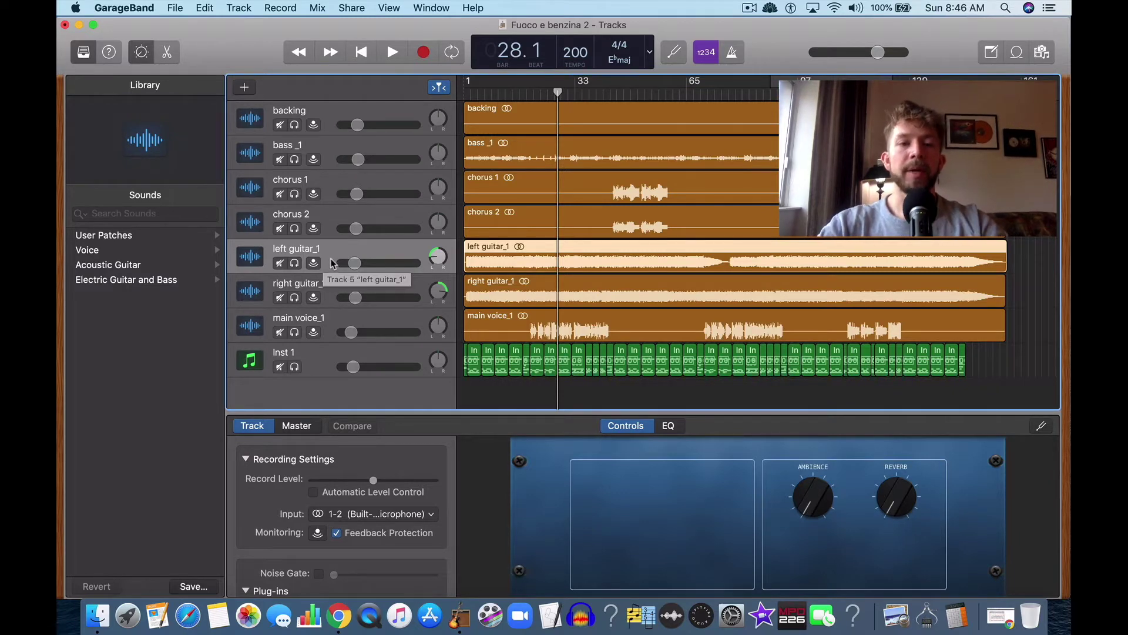
{"action": "key", "text": "y"}
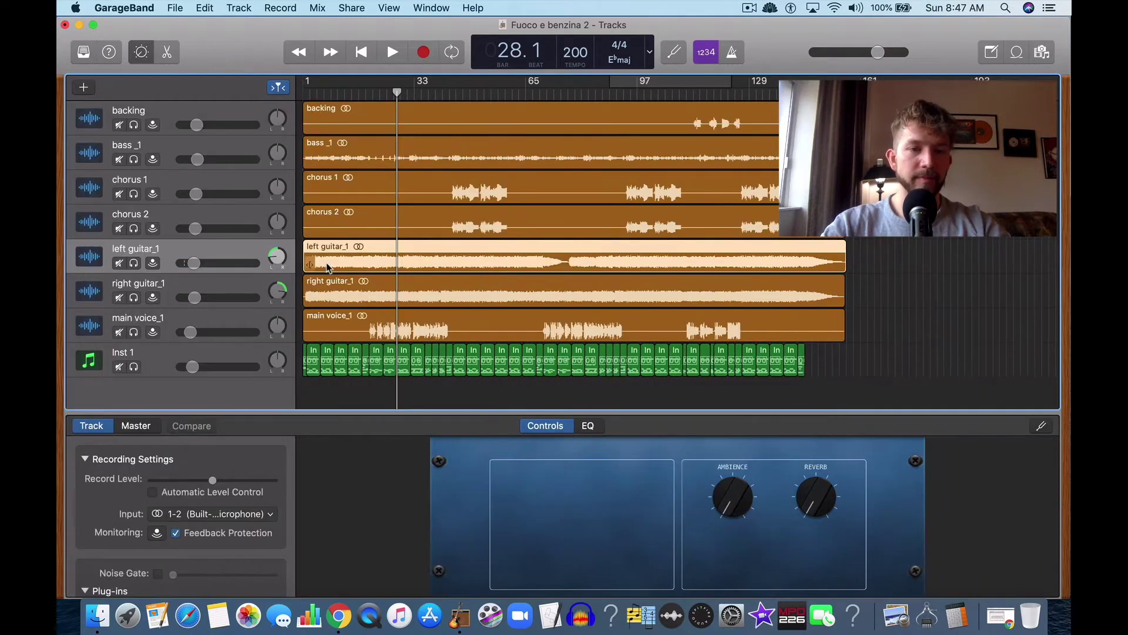
{"action": "key", "text": "y"}
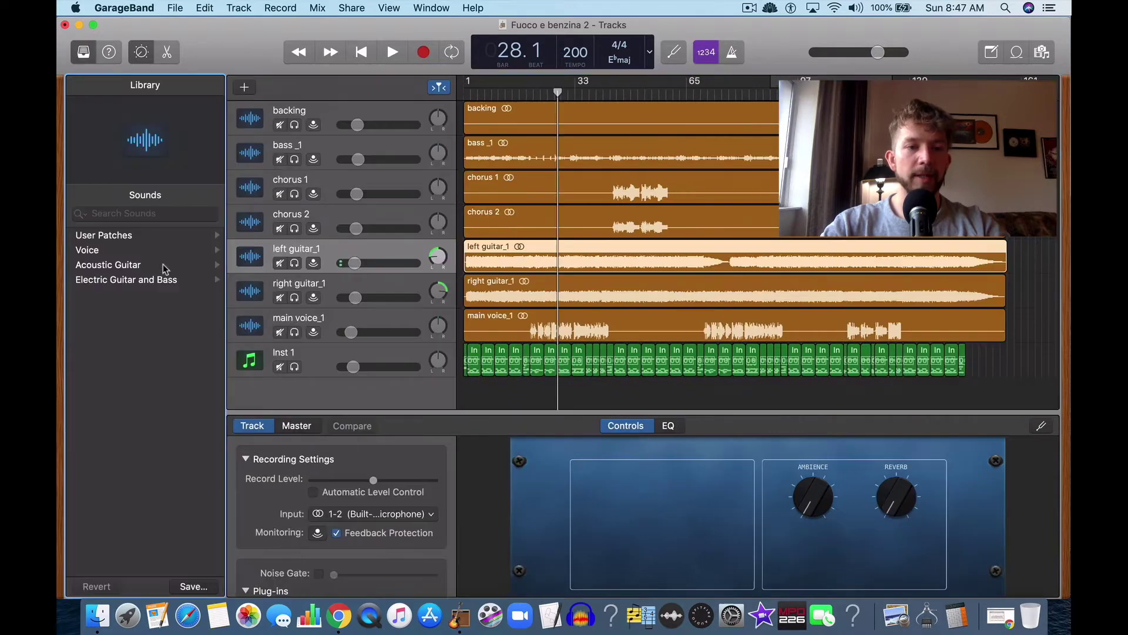
Add the Audio Damage RoughRider3 Audio Unit to the left guitar_1 track, keeping its default settings
{"action": "scroll", "coordinate": [382, 498], "scroll_direction": "down", "scroll_amount": 5}
{"action": "left_click", "coordinate": [382, 499]}
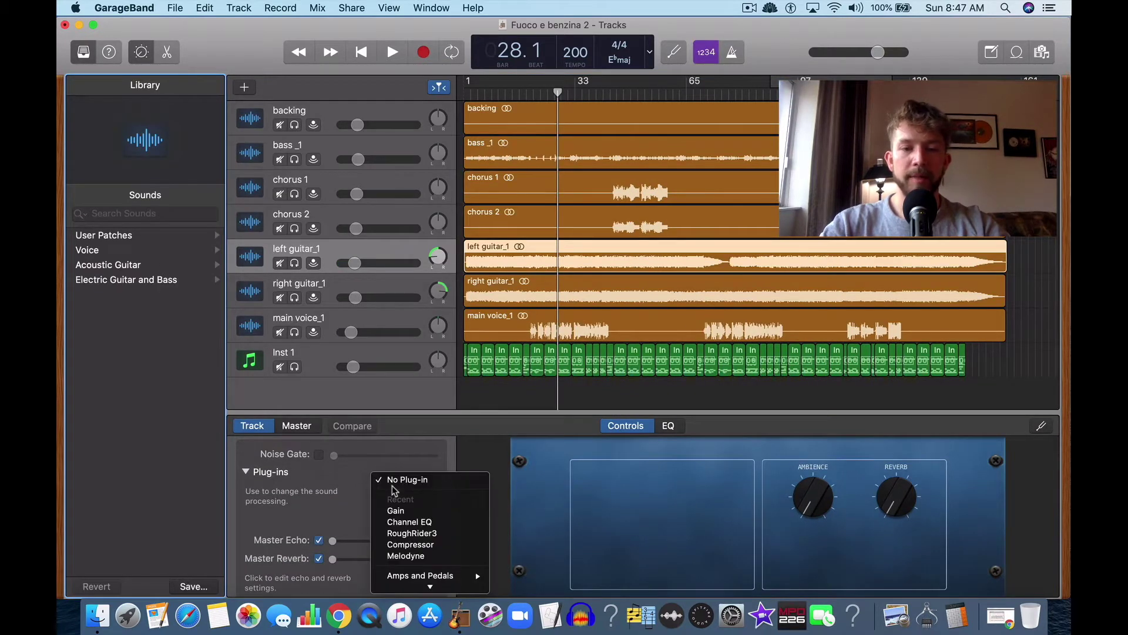
{"action": "mouse_move", "coordinate": [428, 585]}
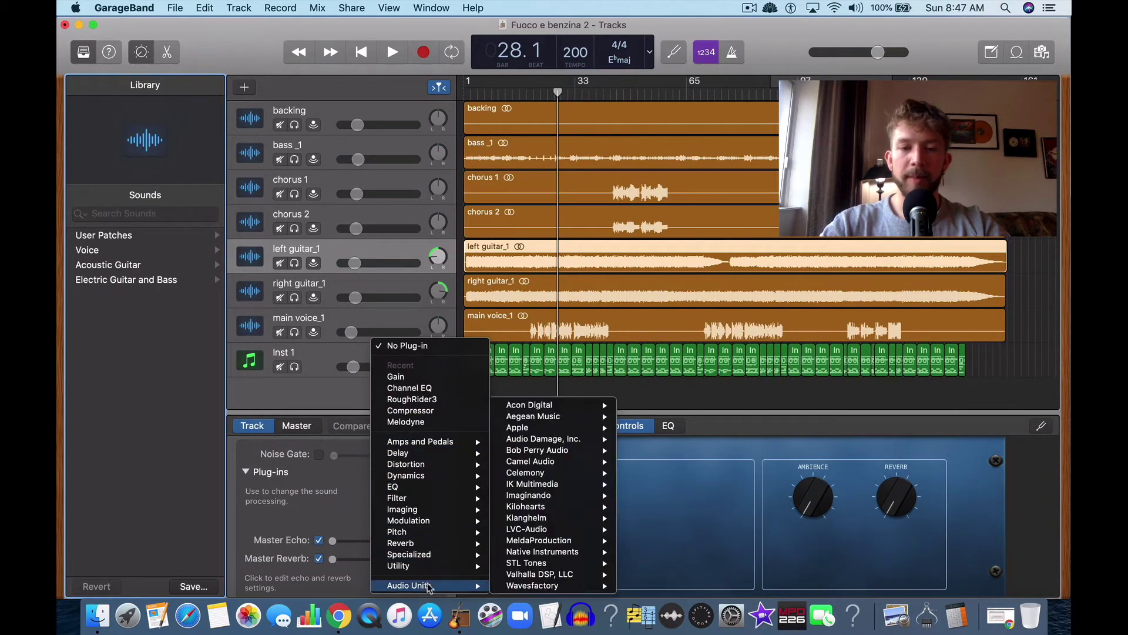
{"action": "mouse_move", "coordinate": [549, 439]}
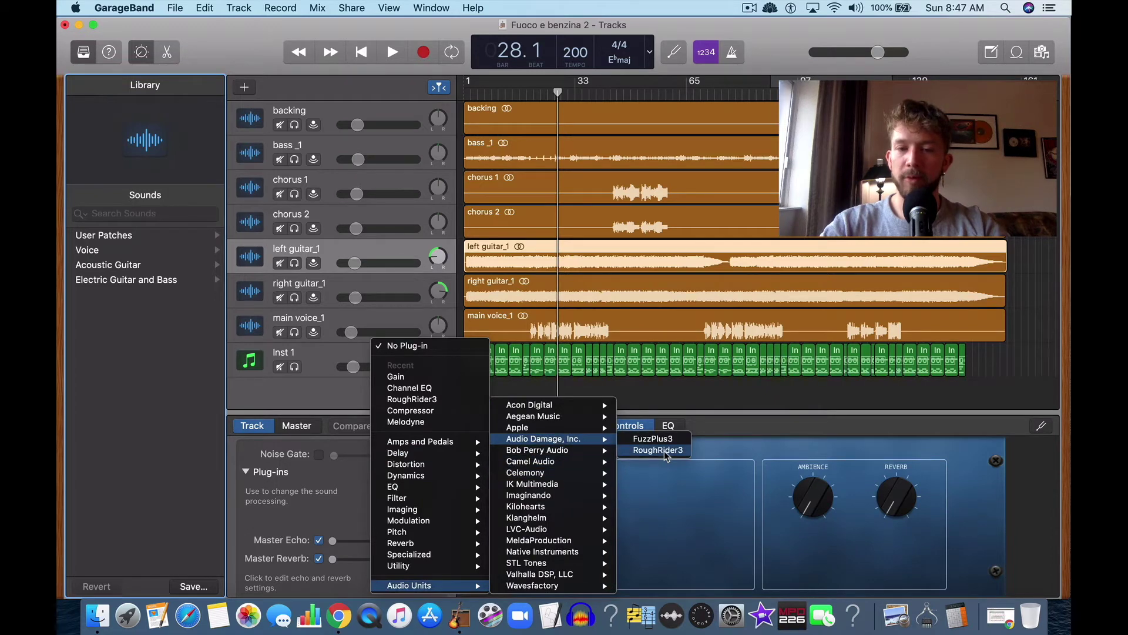
{"action": "left_click", "coordinate": [659, 450]}
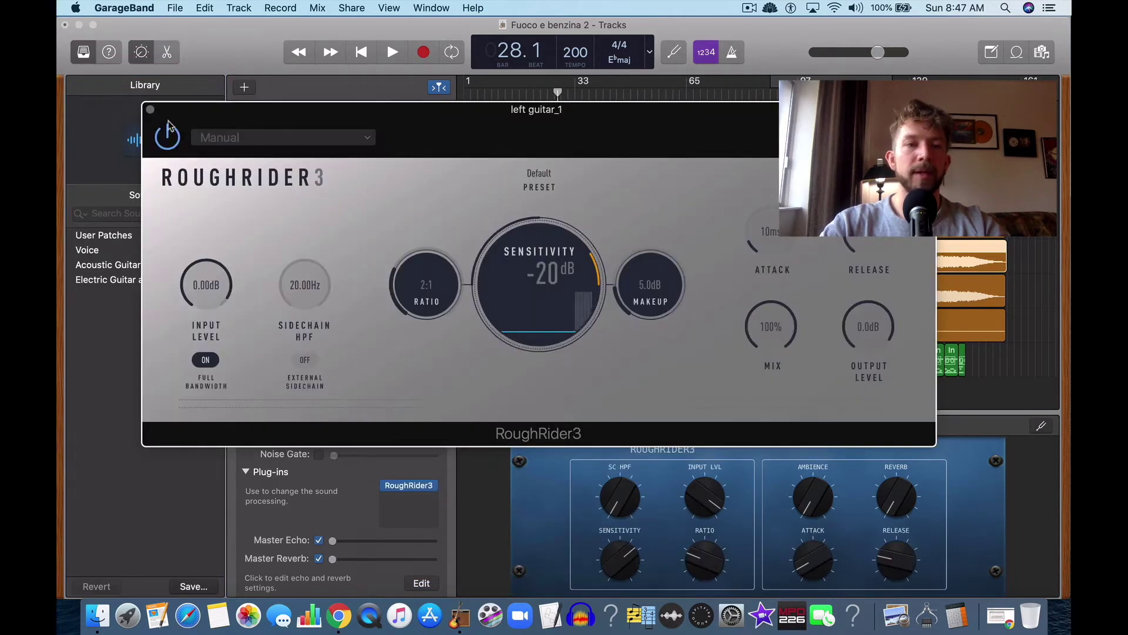
{"action": "key", "text": "super+w"}
Add the RoughRider3 compressor with default settings to the right guitar_1 track and reselect the left guitar_1 track
{"action": "left_click", "coordinate": [329, 300]}
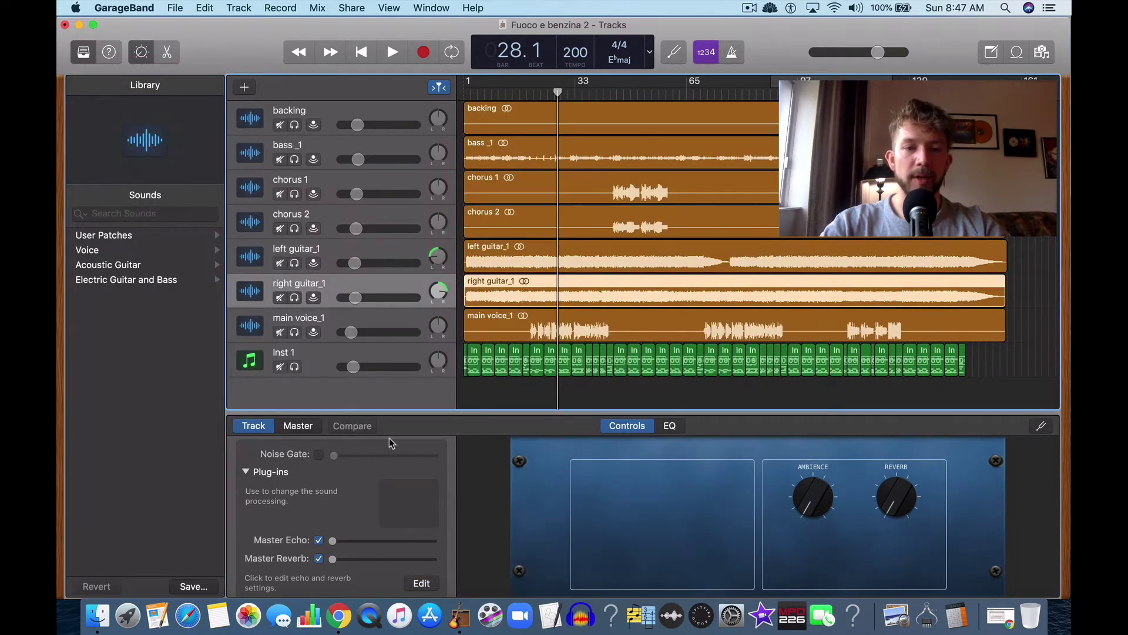
{"action": "left_click", "coordinate": [411, 485]}
{"action": "left_click", "coordinate": [425, 376]}
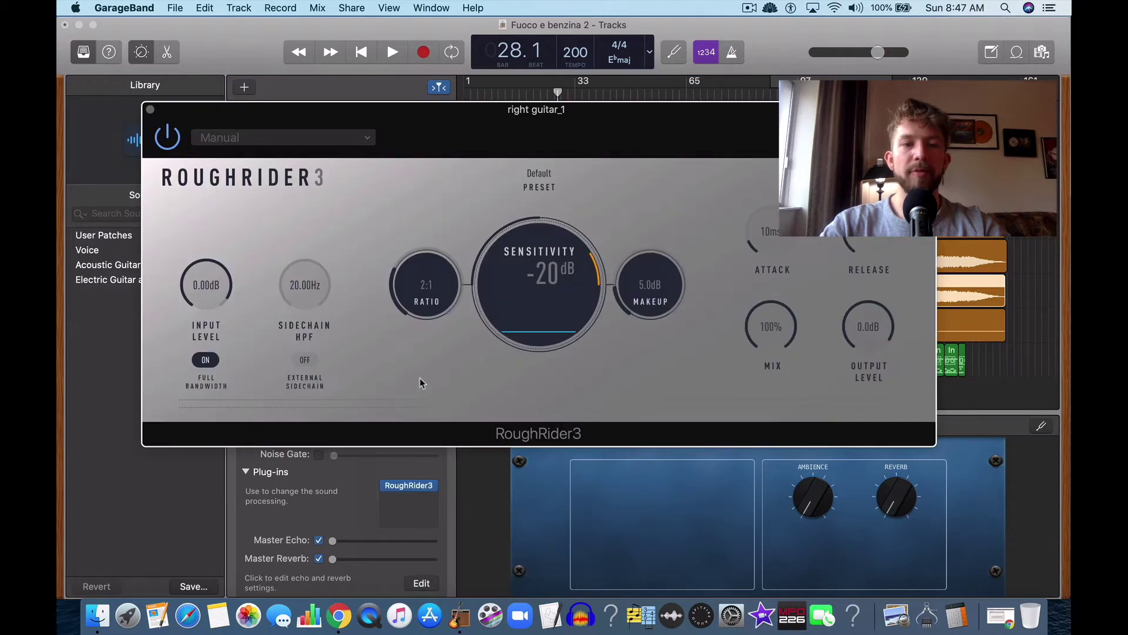
{"action": "key", "text": "super+w"}
{"action": "left_click", "coordinate": [330, 261]}
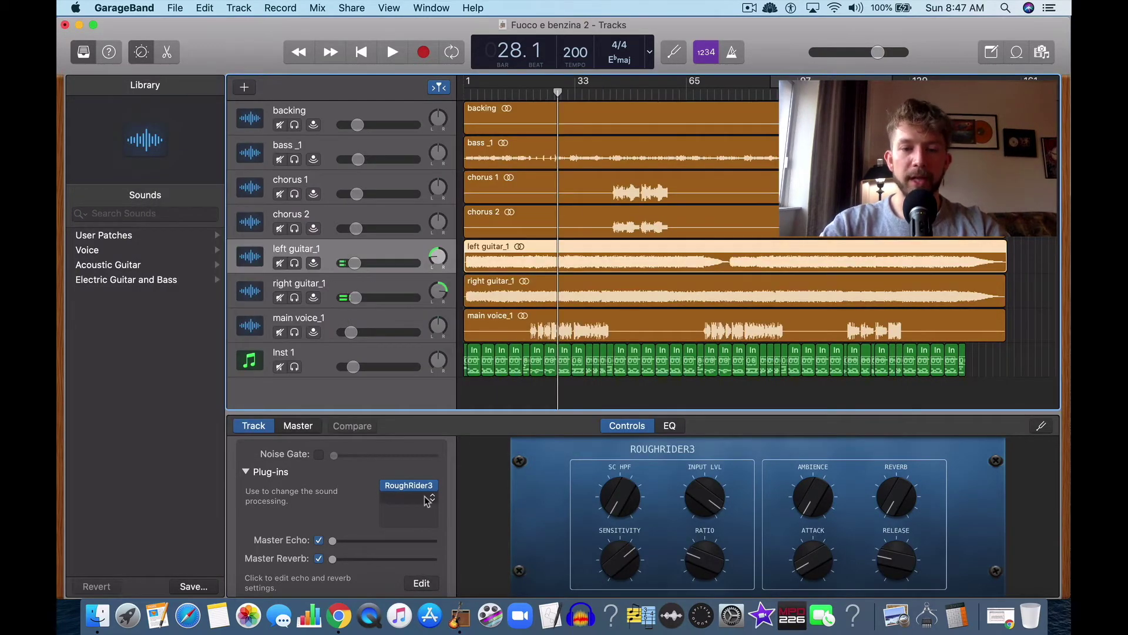
Add a Channel EQ plug-in below RoughRider3 on both the left guitar_1 and right guitar_1 tracks
{"action": "left_click", "coordinate": [408, 493]}
{"action": "left_click", "coordinate": [410, 399]}
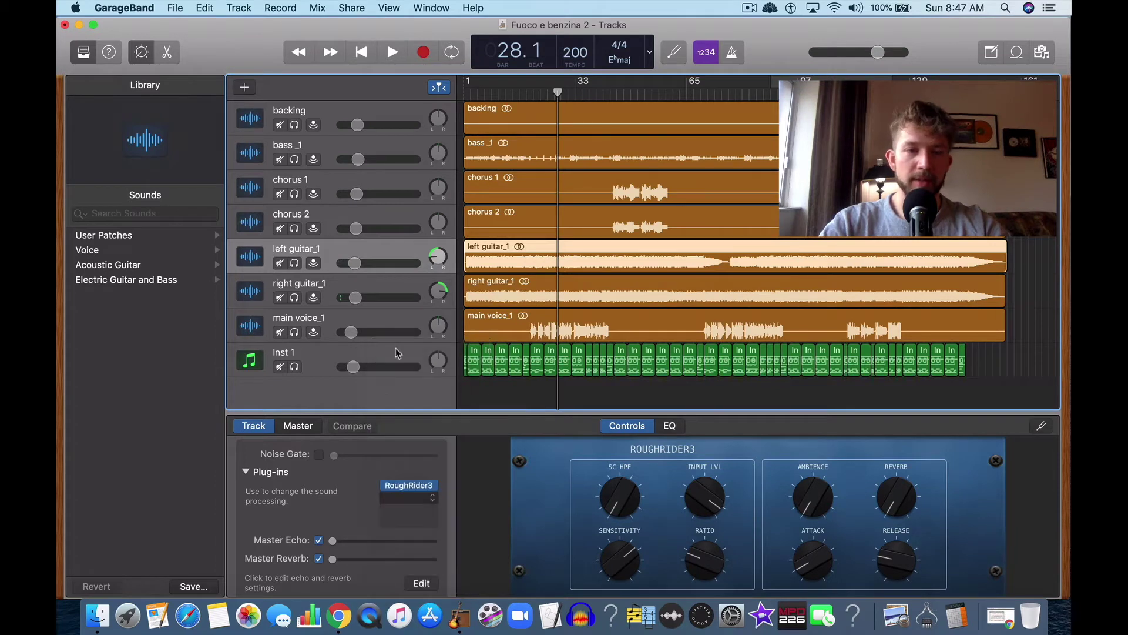
{"action": "left_click", "coordinate": [150, 110]}
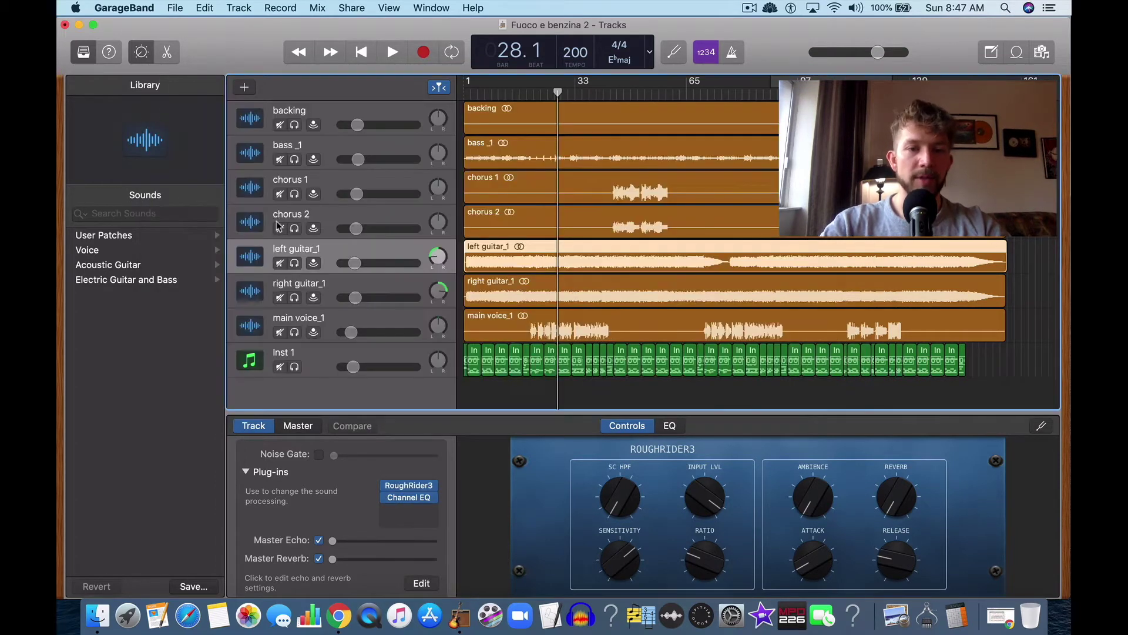
{"action": "left_click", "coordinate": [330, 294]}
{"action": "left_click", "coordinate": [410, 497]}
{"action": "left_click", "coordinate": [416, 377]}
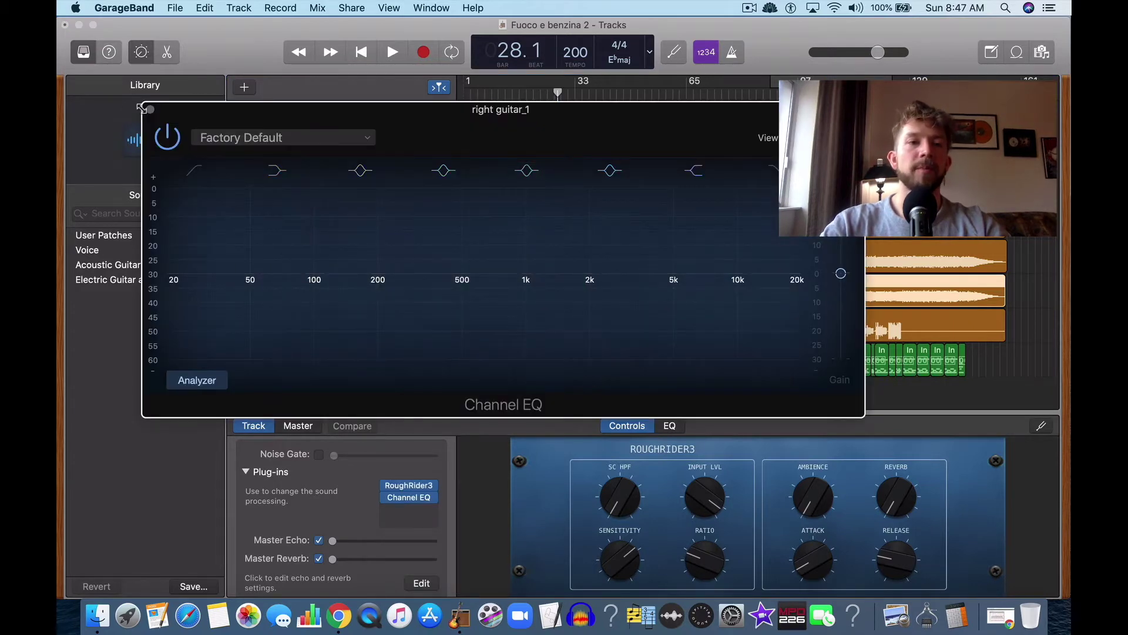
{"action": "left_click", "coordinate": [150, 109]}
Return the playhead to the start and load the factory preset OG - 01 - New York Parallel in the left guitar_1 compressor
{"action": "left_click", "coordinate": [359, 56]}
{"action": "left_click", "coordinate": [343, 271]}
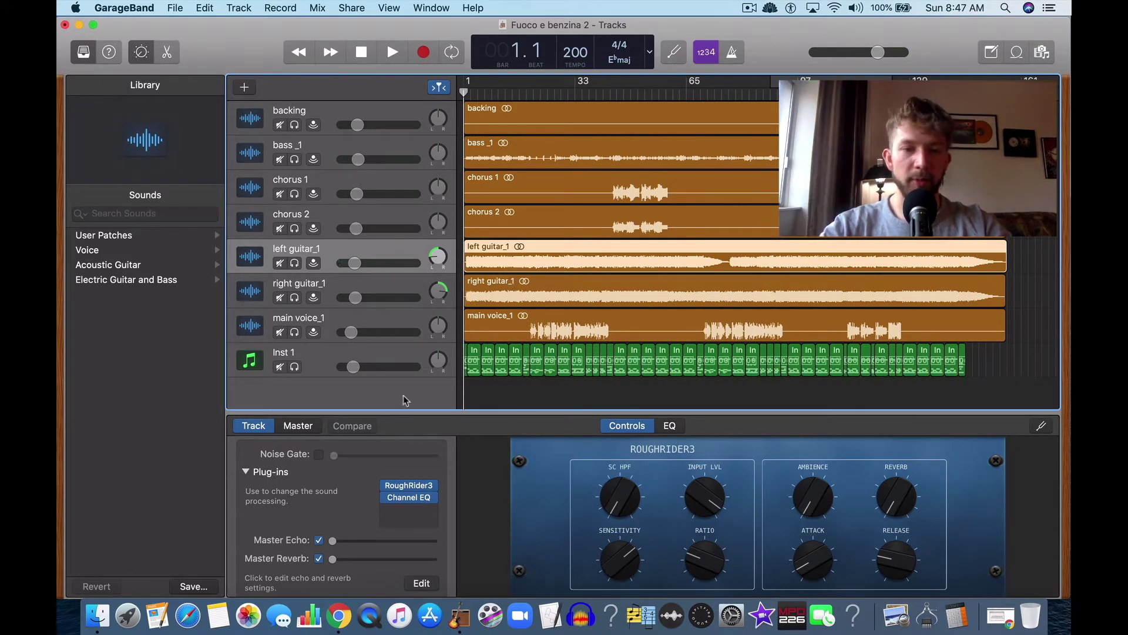
{"action": "left_click", "coordinate": [410, 487]}
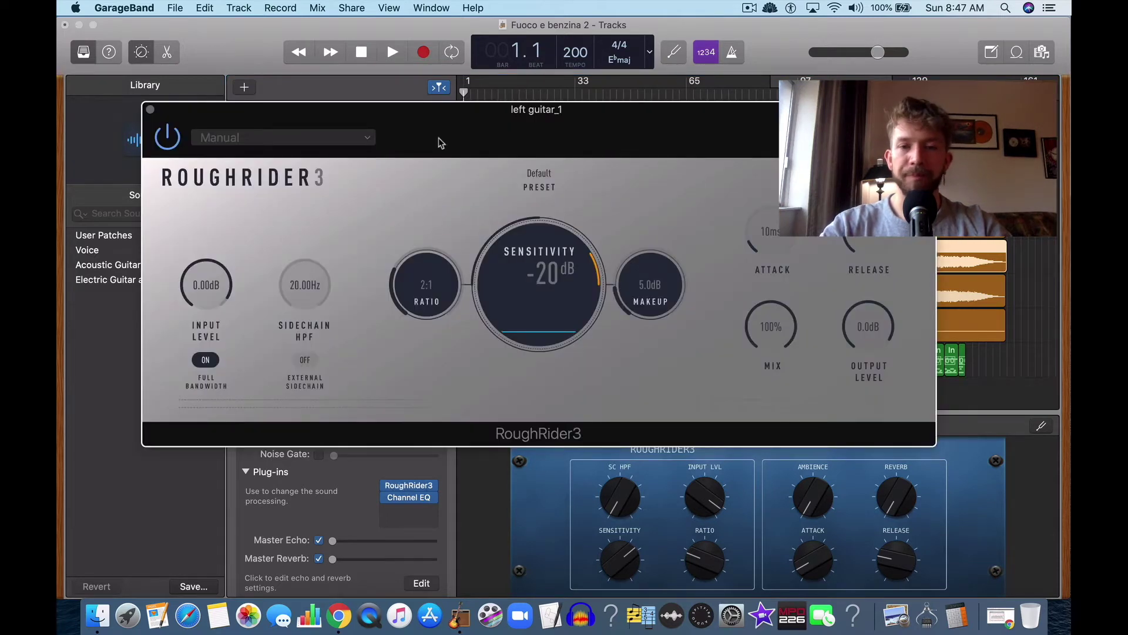
{"action": "left_click", "coordinate": [284, 137]}
{"action": "left_click", "coordinate": [529, 173]}
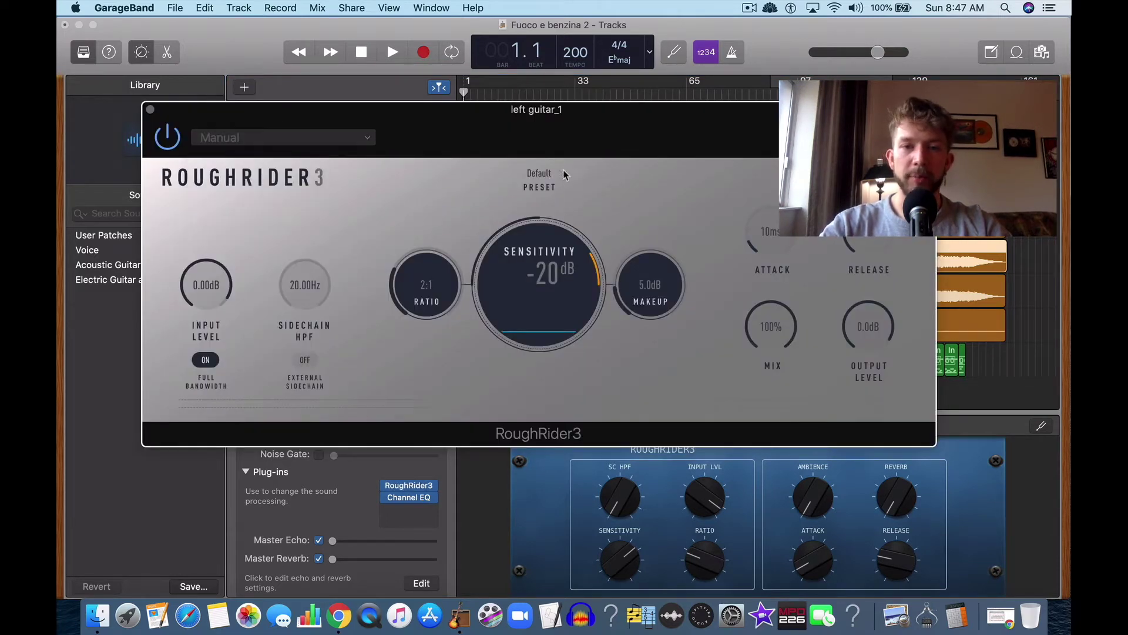
{"action": "left_click", "coordinate": [550, 179]}
{"action": "left_click", "coordinate": [275, 302]}
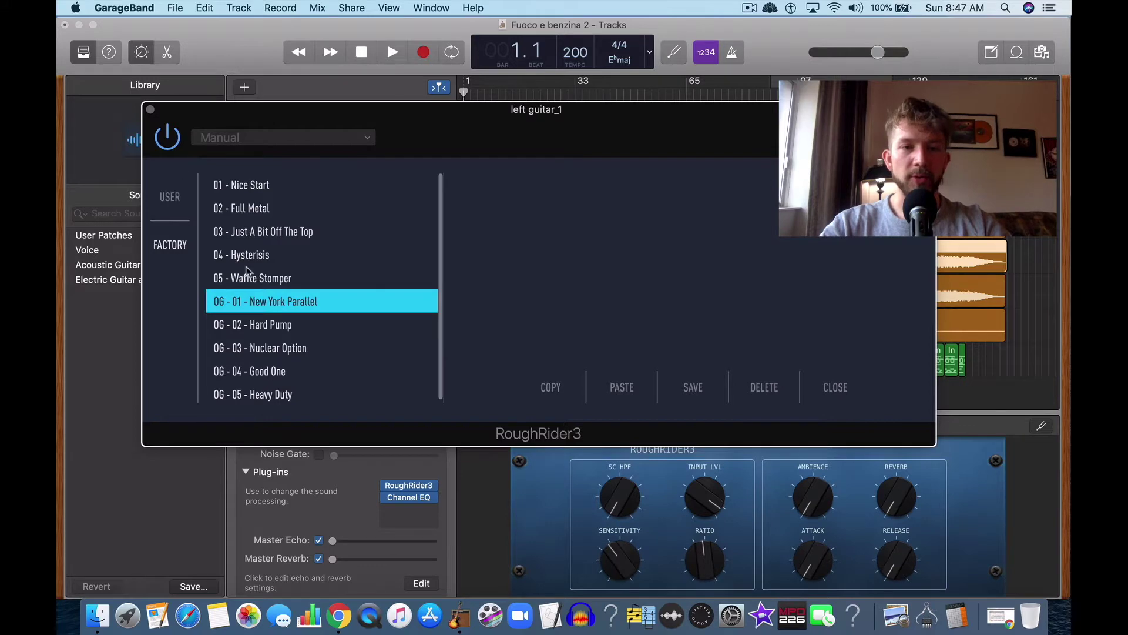
{"action": "left_click", "coordinate": [151, 111]}
Load the OG - 01 - New York Parallel preset in the RoughRider3 compressor of the right guitar_1 track
{"action": "left_click", "coordinate": [330, 292]}
{"action": "left_click", "coordinate": [408, 485]}
{"action": "left_click", "coordinate": [527, 187]}
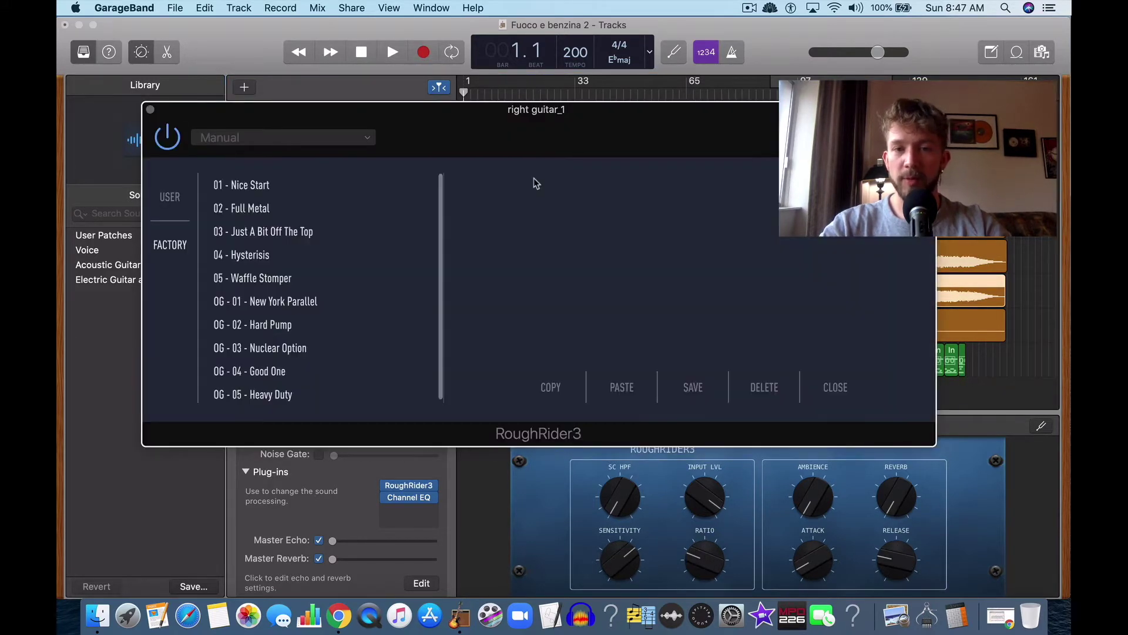
{"action": "left_click", "coordinate": [303, 304]}
{"action": "left_click", "coordinate": [151, 111]}
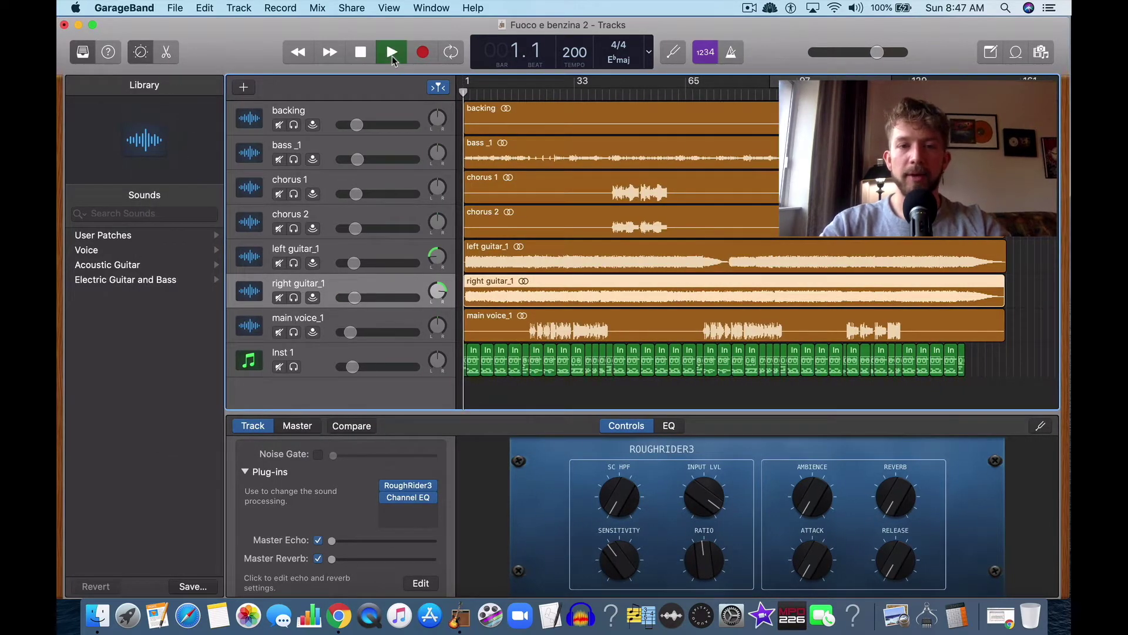
Play the song from the start to hear the compressed guitars, enlarging the timeline view, and stop after about ten bars
{"action": "key", "text": "F12"}
{"action": "key", "text": "F11"}
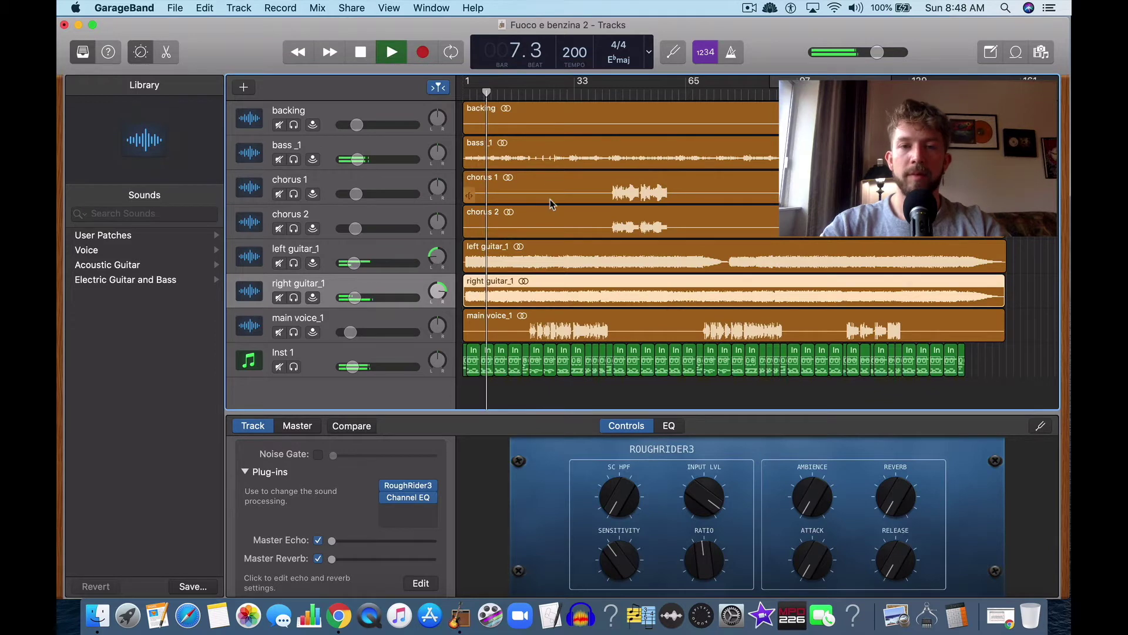
{"action": "key", "text": "super+Right"}
{"action": "key", "text": "super+Right"}
{"action": "key", "text": "super+Right"}
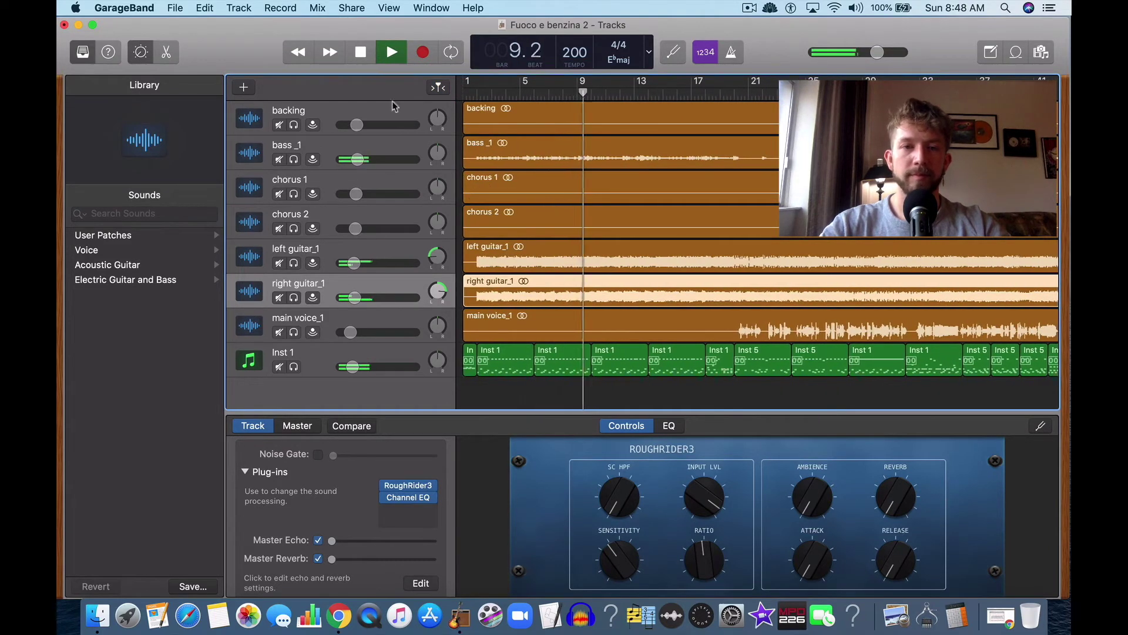
{"action": "left_click", "coordinate": [361, 54]}
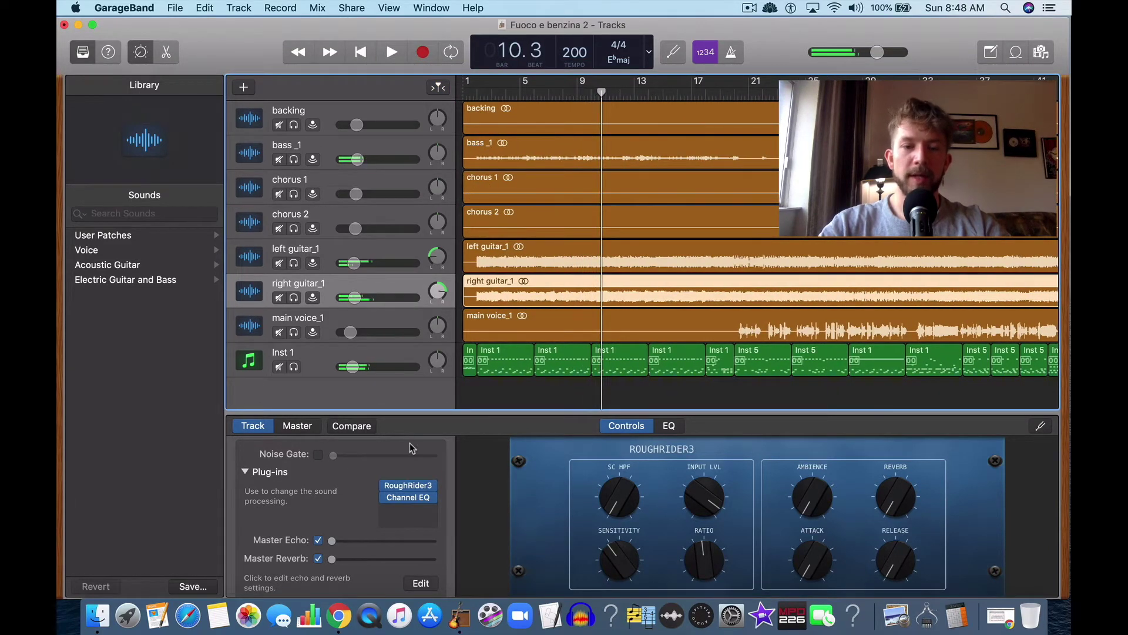
Set the ratio of the right guitar_1 RoughRider3 compressor to 5:1 and its sensitivity to -32 dB
{"action": "left_click", "coordinate": [411, 483]}
{"action": "left_click", "coordinate": [415, 501]}
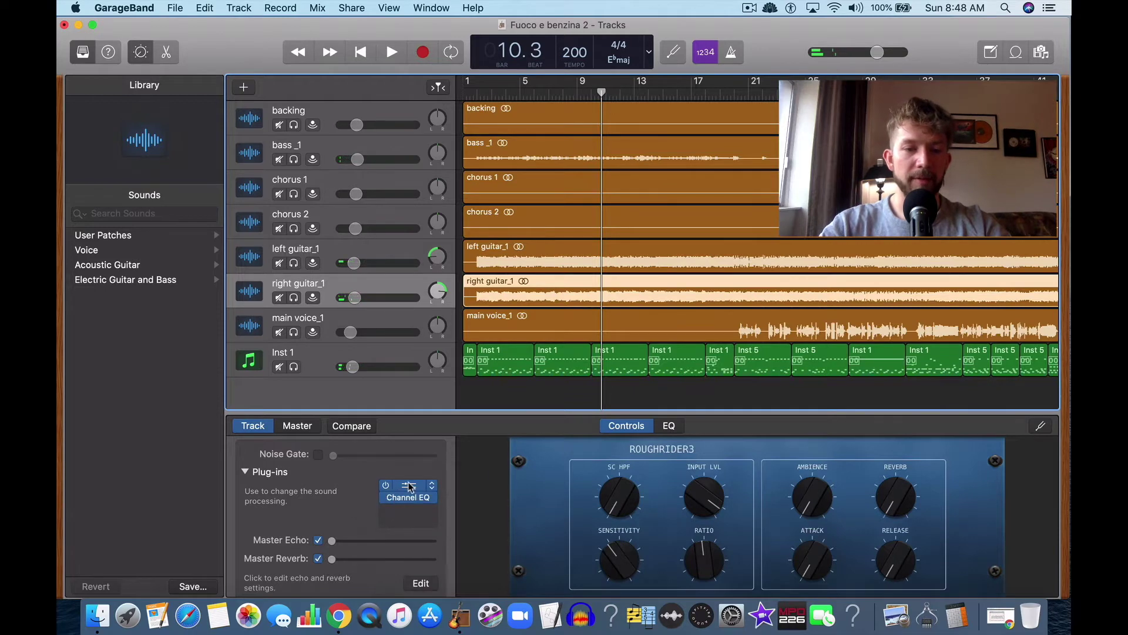
{"action": "left_click", "coordinate": [410, 485]}
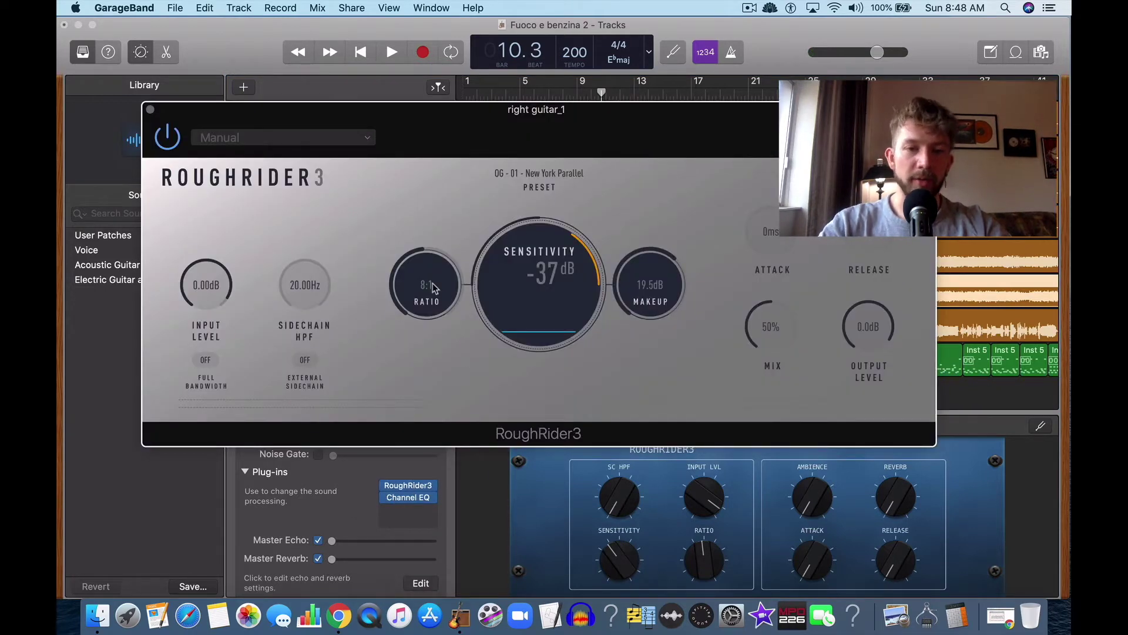
{"action": "left_click_drag", "start_coordinate": [434, 288], "coordinate": [436, 299]}
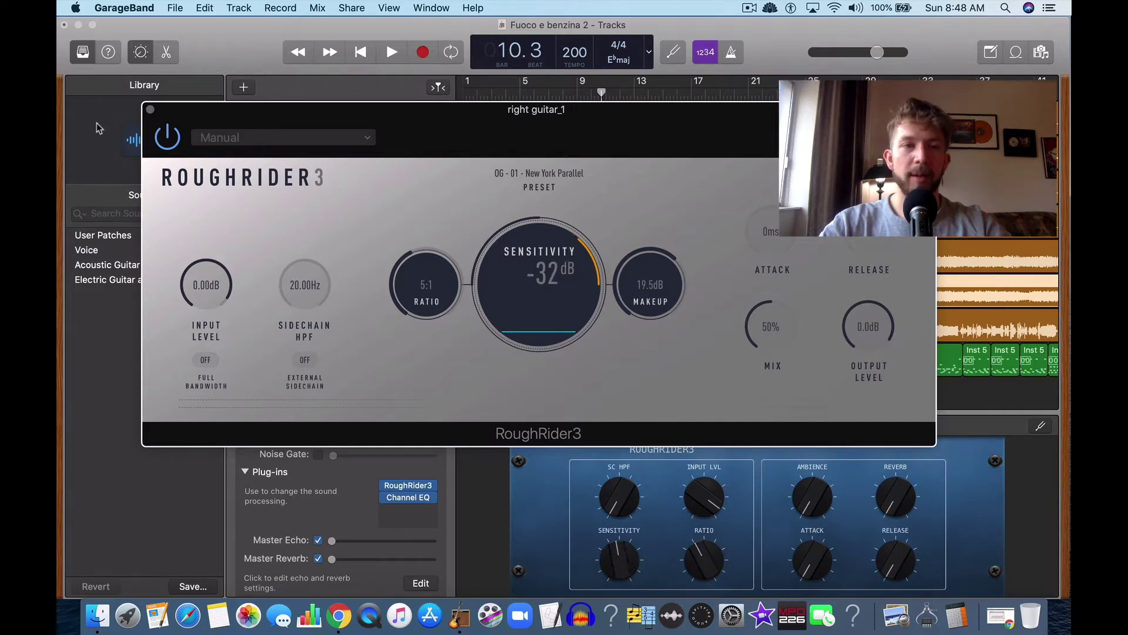
While playing from the start, set the right guitar_1 compressor's sensitivity to -27 dB, attack to 20 ms and mix to 70%
{"action": "left_click", "coordinate": [362, 52]}
{"action": "left_click", "coordinate": [392, 53]}
{"action": "mouse_move", "coordinate": [555, 255]}
{"action": "left_mouse_down"}
{"action": "mouse_move", "coordinate": [555, 234]}
{"action": "mouse_move", "coordinate": [557, 247]}
{"action": "left_mouse_up"}
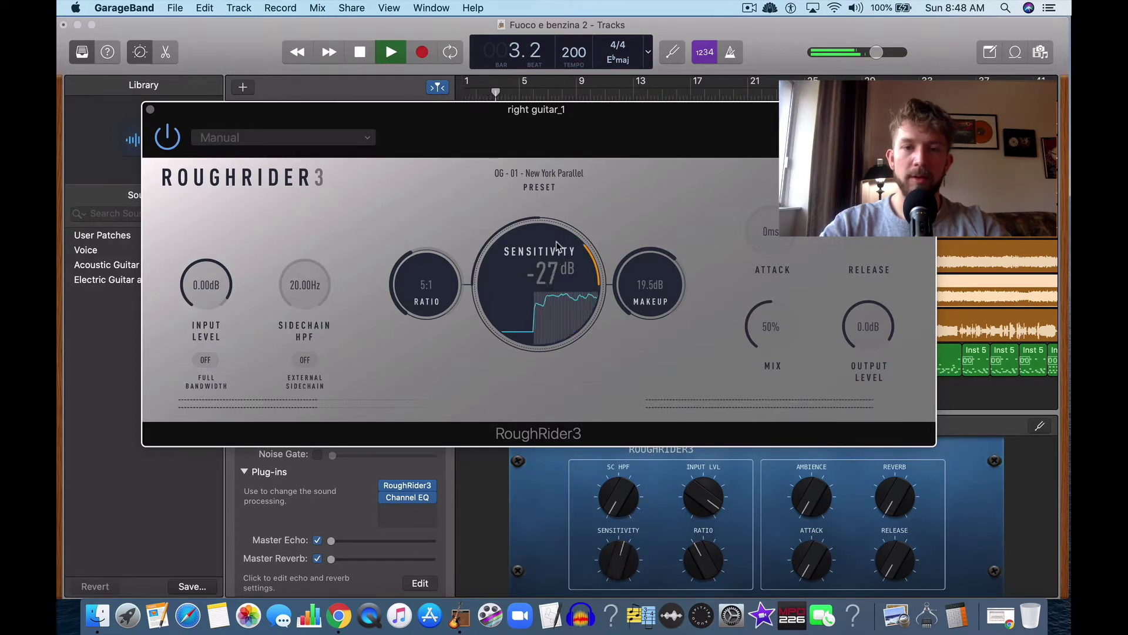
{"action": "left_click_drag", "start_coordinate": [760, 223], "coordinate": [766, 197]}
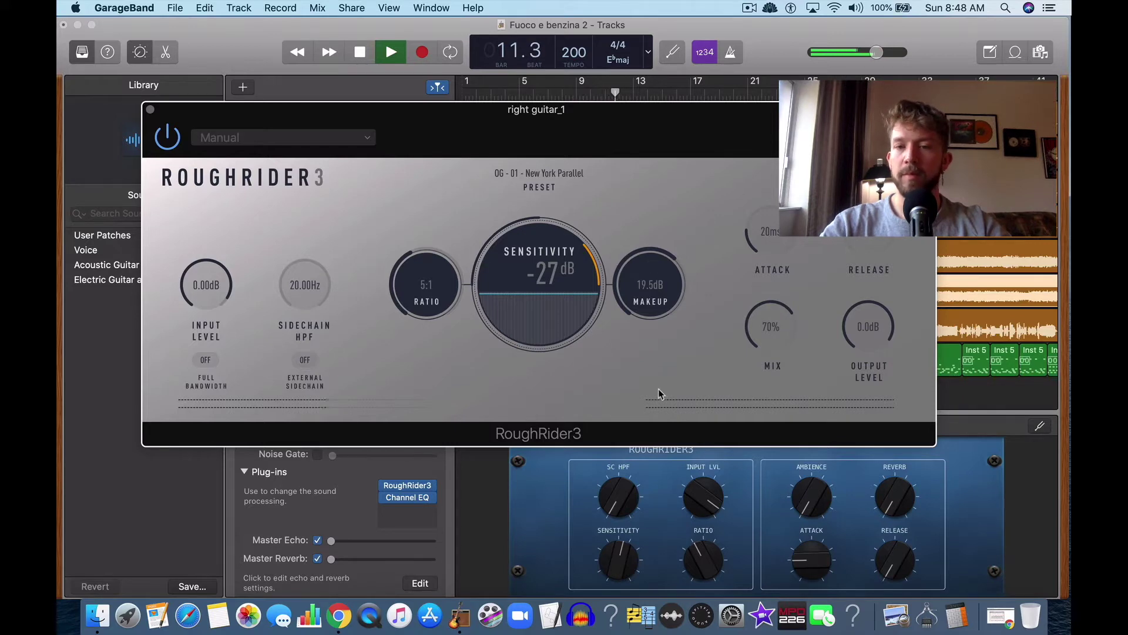
{"action": "left_click", "coordinate": [150, 109]}
Set the left guitar_1 RoughRider3 compressor to ratio 5:1, sensitivity -27 dB, mix 70% and attack 20 ms during playback
{"action": "left_click", "coordinate": [353, 250]}
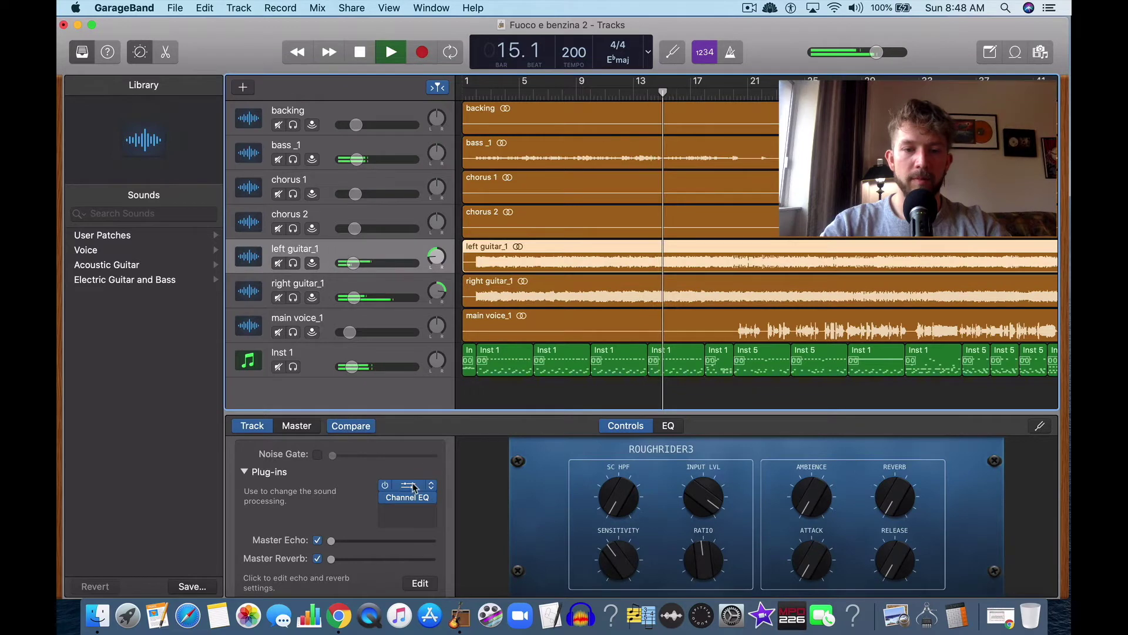
{"action": "left_click", "coordinate": [415, 487]}
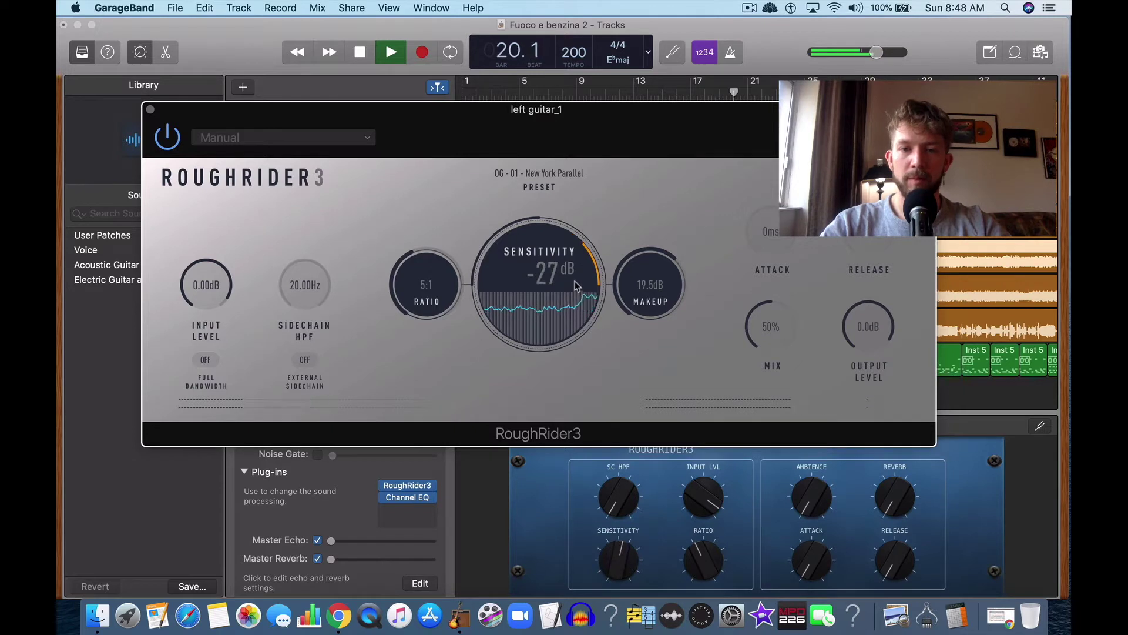
{"action": "left_click_drag", "start_coordinate": [781, 305], "coordinate": [791, 283]}
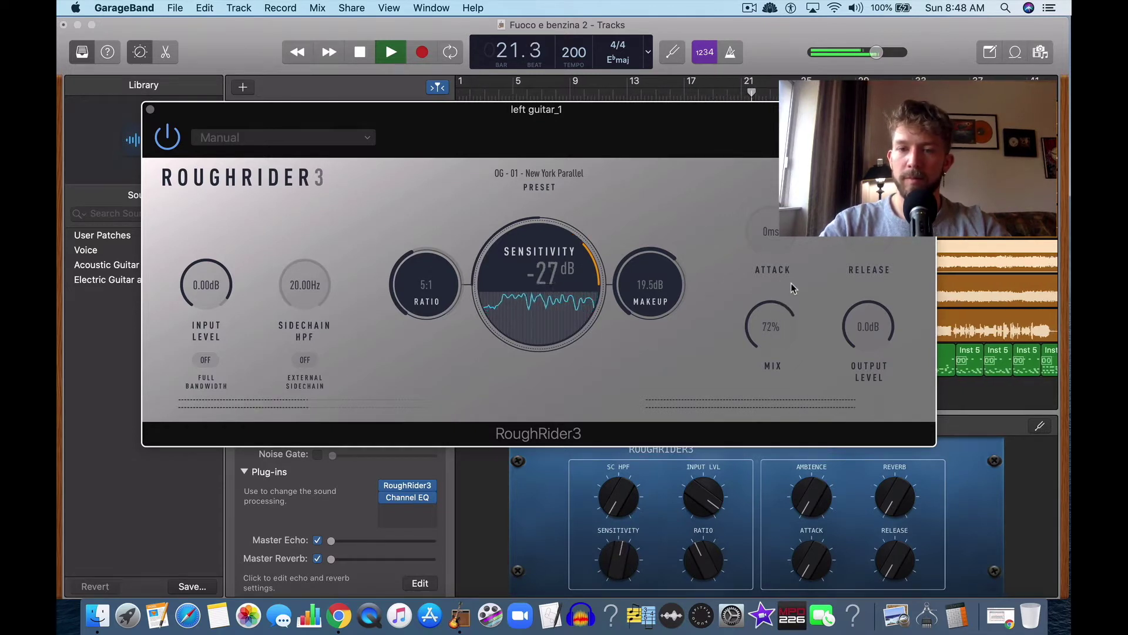
{"action": "left_click_drag", "start_coordinate": [770, 235], "coordinate": [771, 214]}
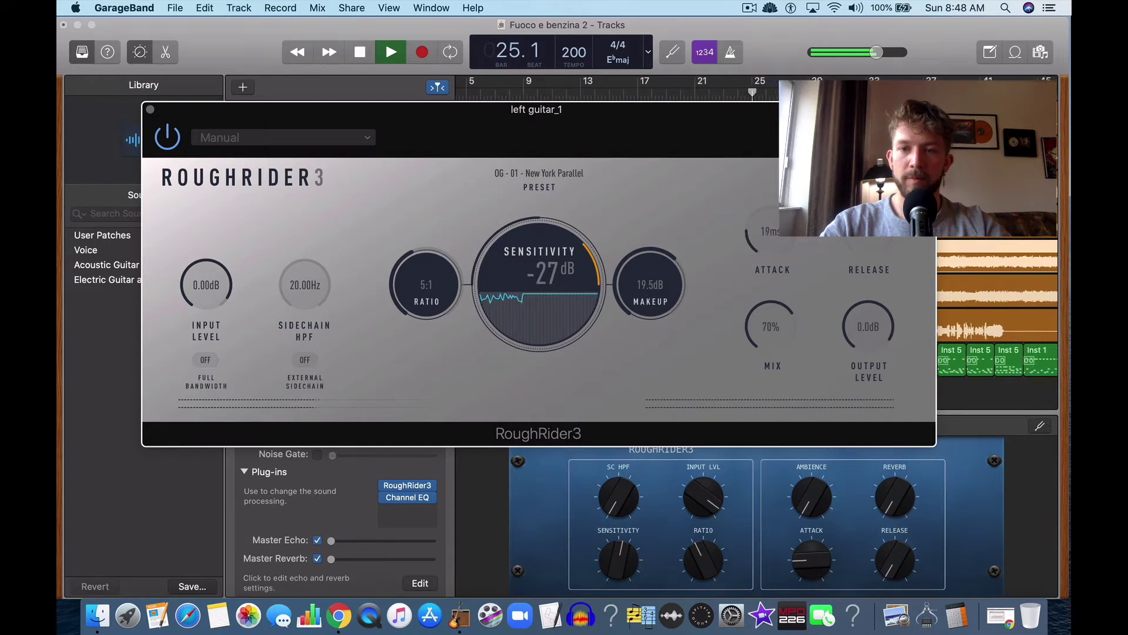
{"action": "key", "text": "F12"}
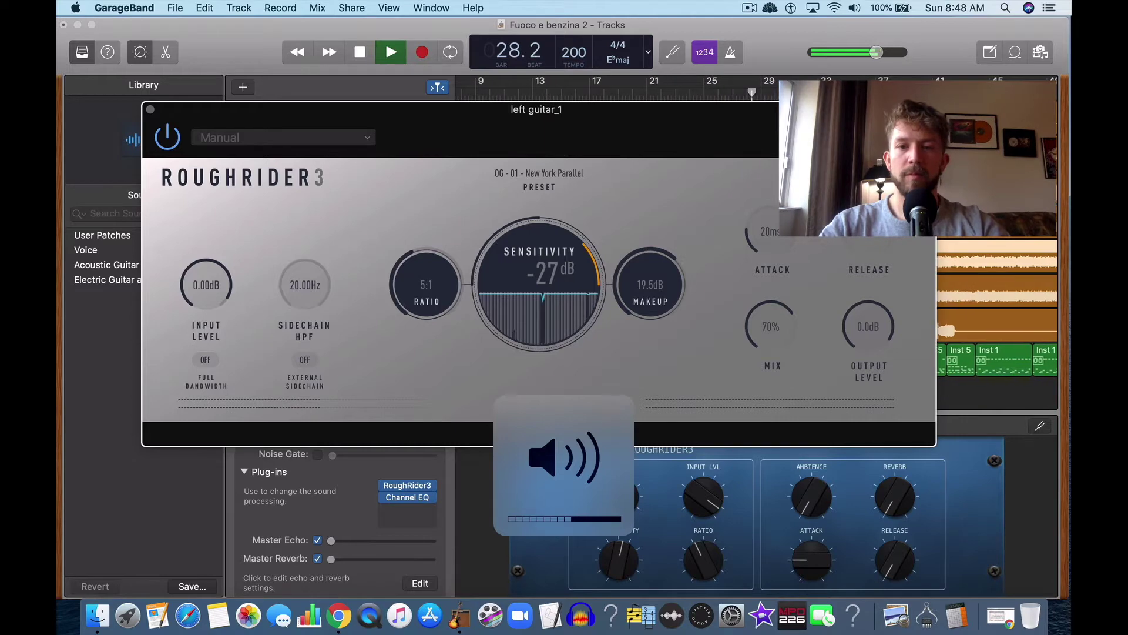
{"action": "left_click", "coordinate": [149, 110]}
Lower the left guitar_1 and right guitar_1 track volumes to -28.5 dB each, checking them with playback from the start
{"action": "left_click_drag", "start_coordinate": [351, 263], "coordinate": [351, 298]}
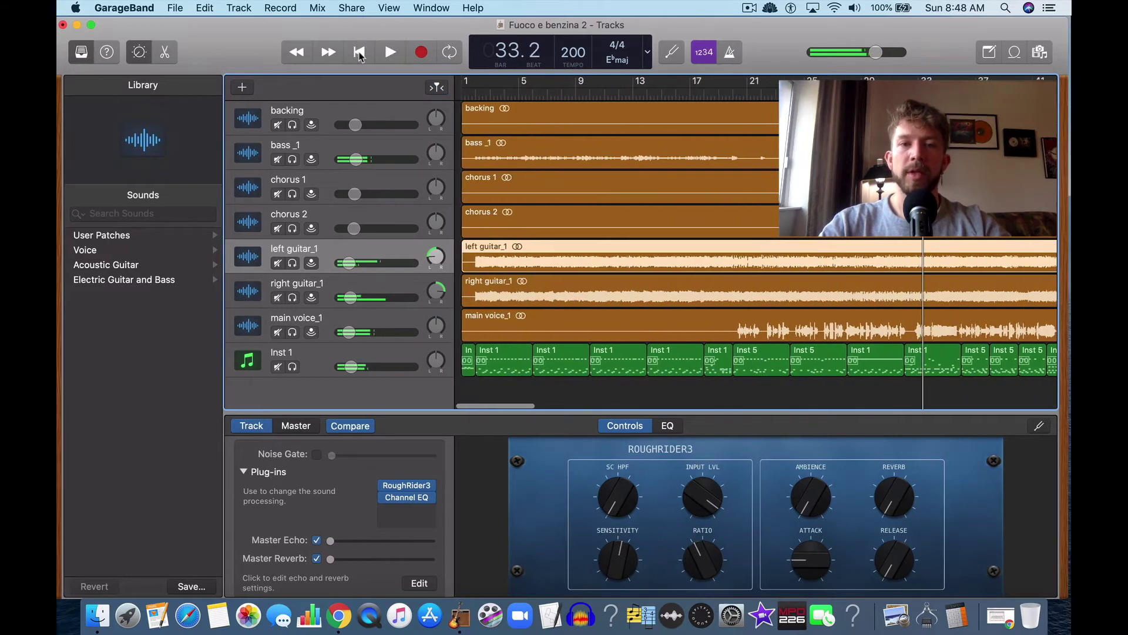
{"action": "double_click", "coordinate": [360, 53]}
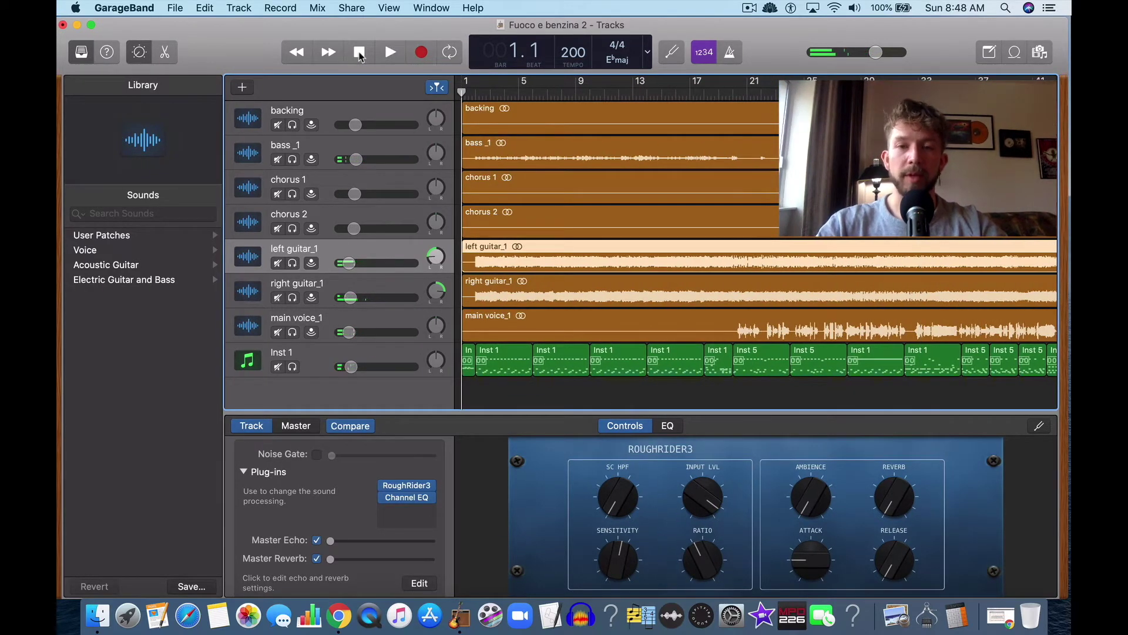
{"action": "key", "text": "XF86AudioRaiseVolume"}
{"action": "left_click", "coordinate": [388, 53]}
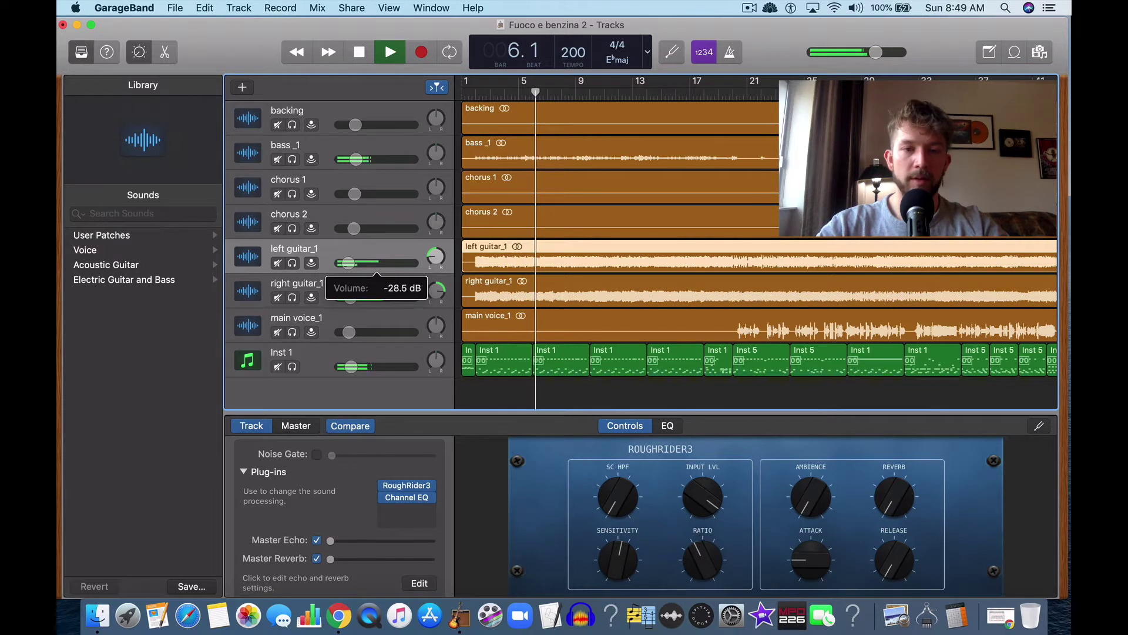
{"action": "mouse_move", "coordinate": [376, 298]}
{"action": "left_click_drag", "start_coordinate": [350, 297], "coordinate": [348, 297]}
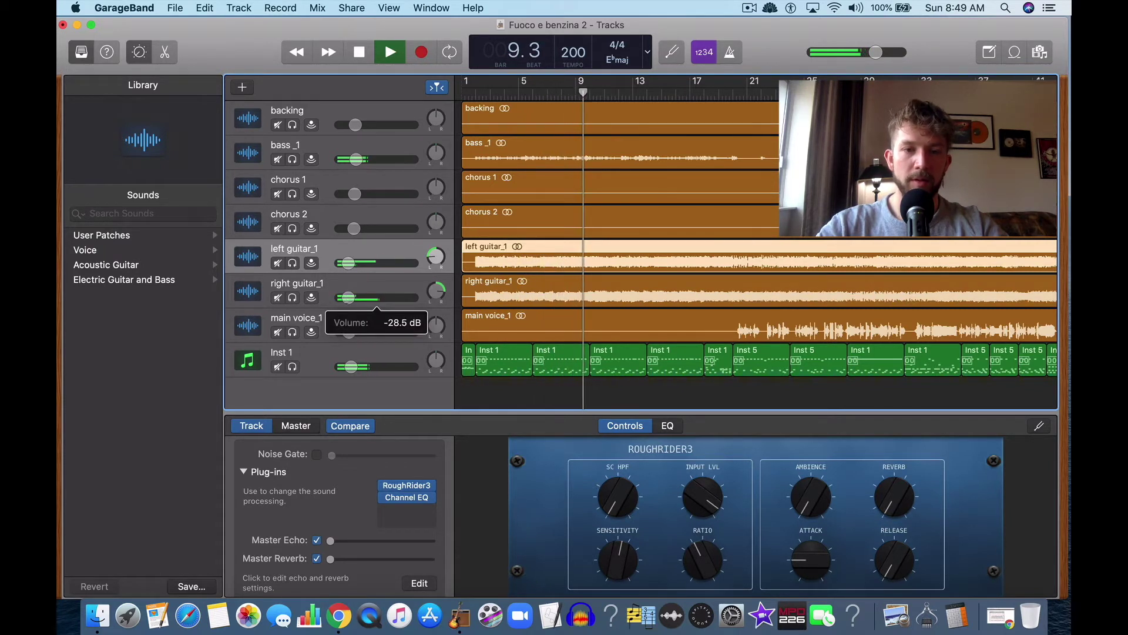
{"action": "left_click", "coordinate": [345, 306]}
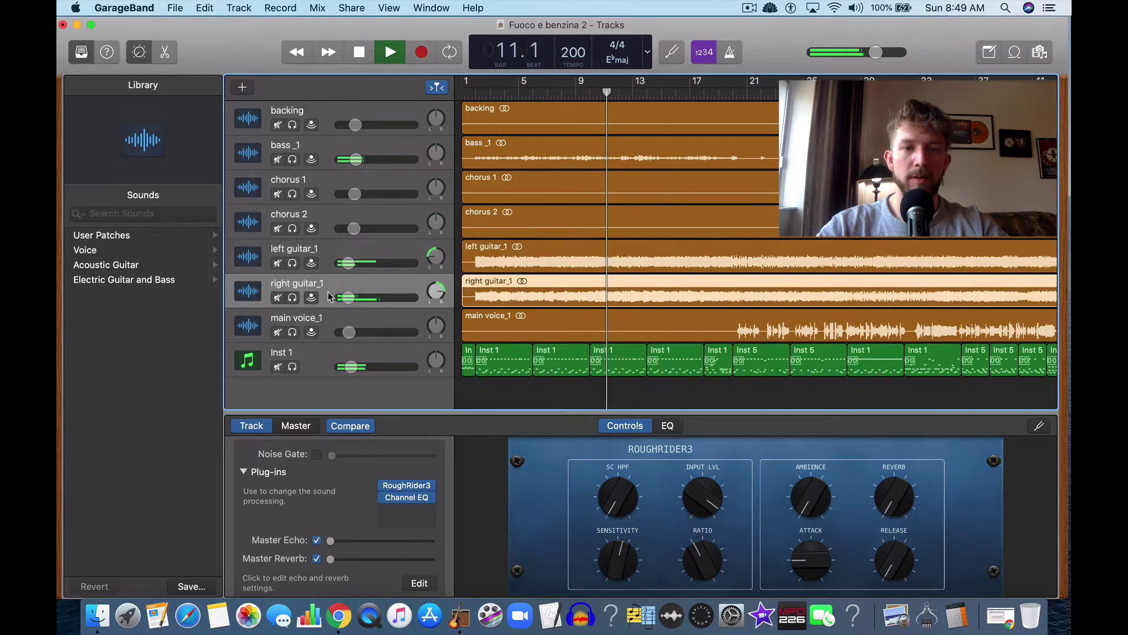
{"action": "left_click", "coordinate": [359, 54]}
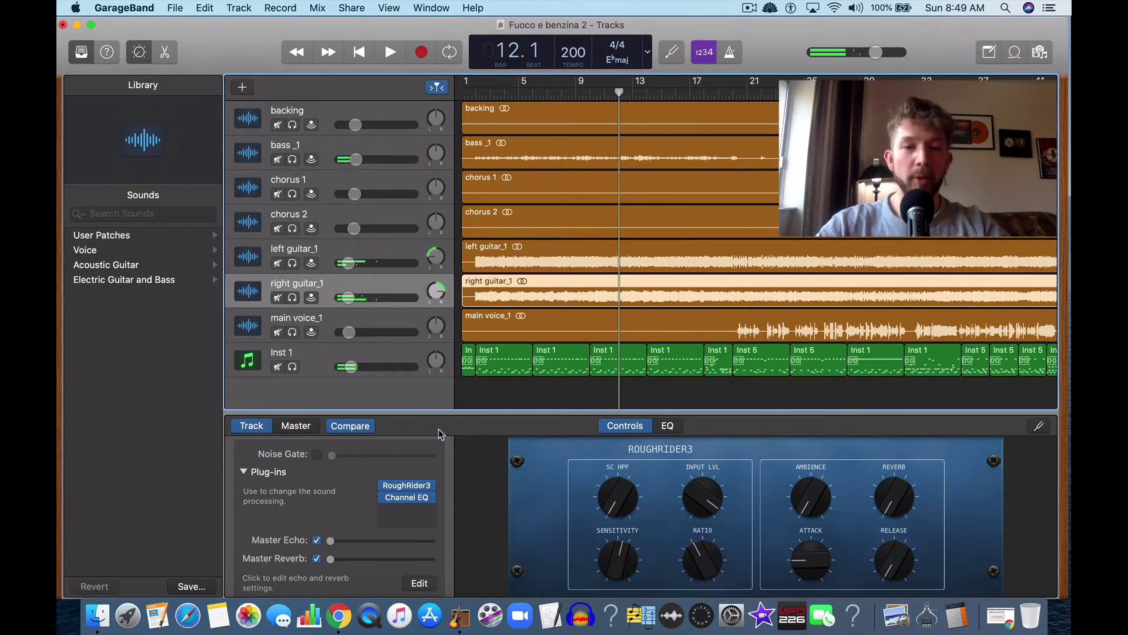
Apply the Clean Up Guitar preset to the Channel EQ of the left guitar_1 track while the song plays from the start
{"action": "left_click", "coordinate": [329, 271]}
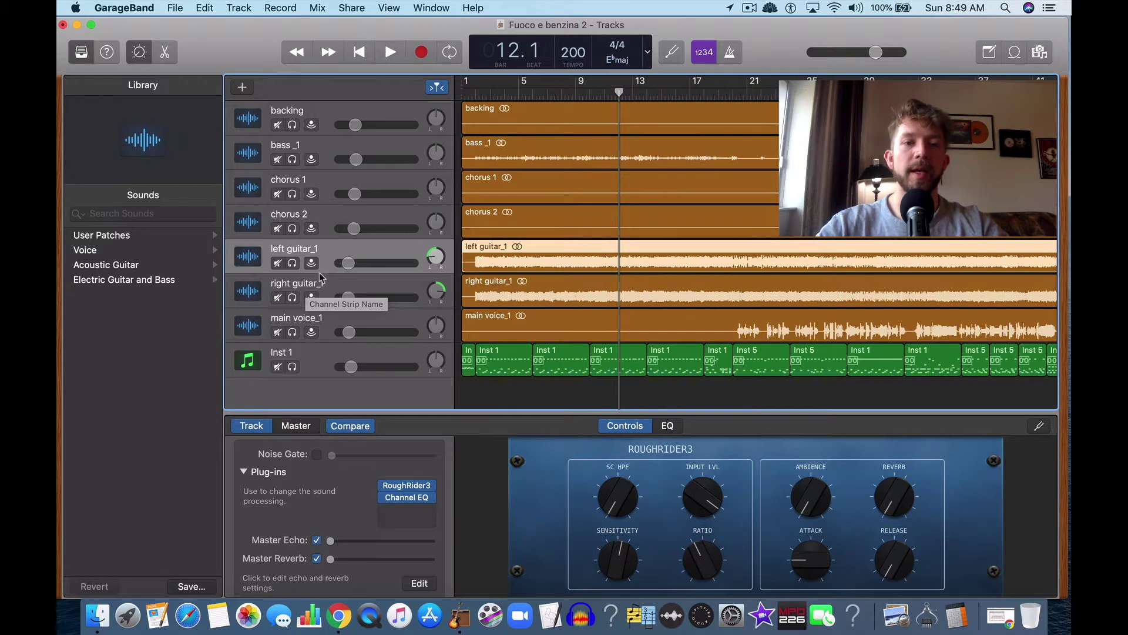
{"action": "left_click", "coordinate": [404, 500]}
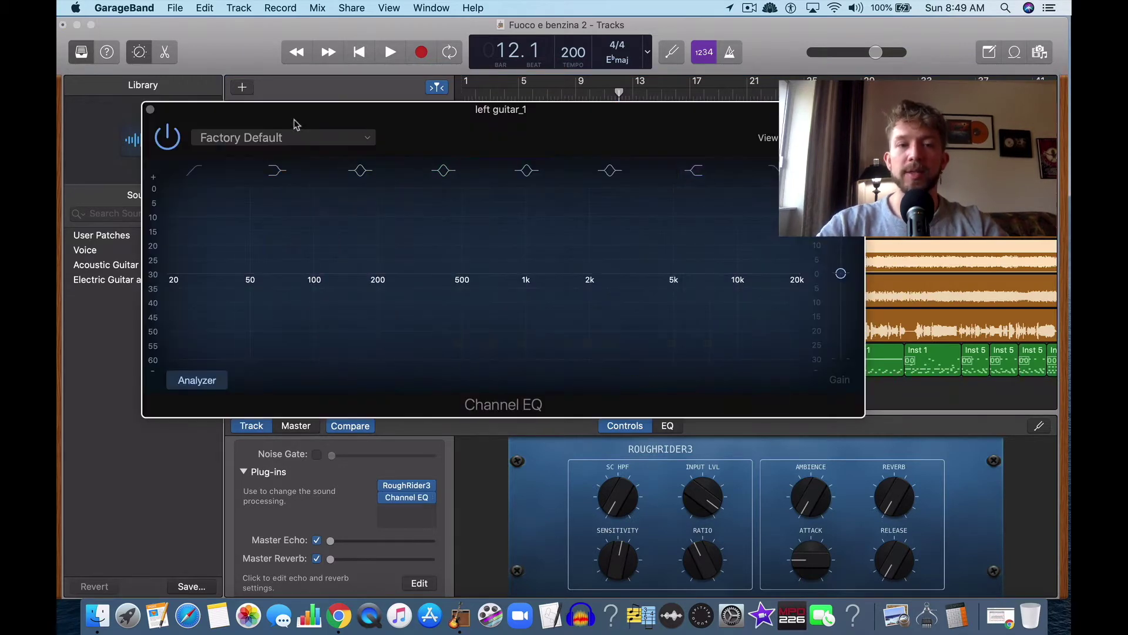
{"action": "left_click", "coordinate": [282, 136]}
{"action": "mouse_move", "coordinate": [274, 527]}
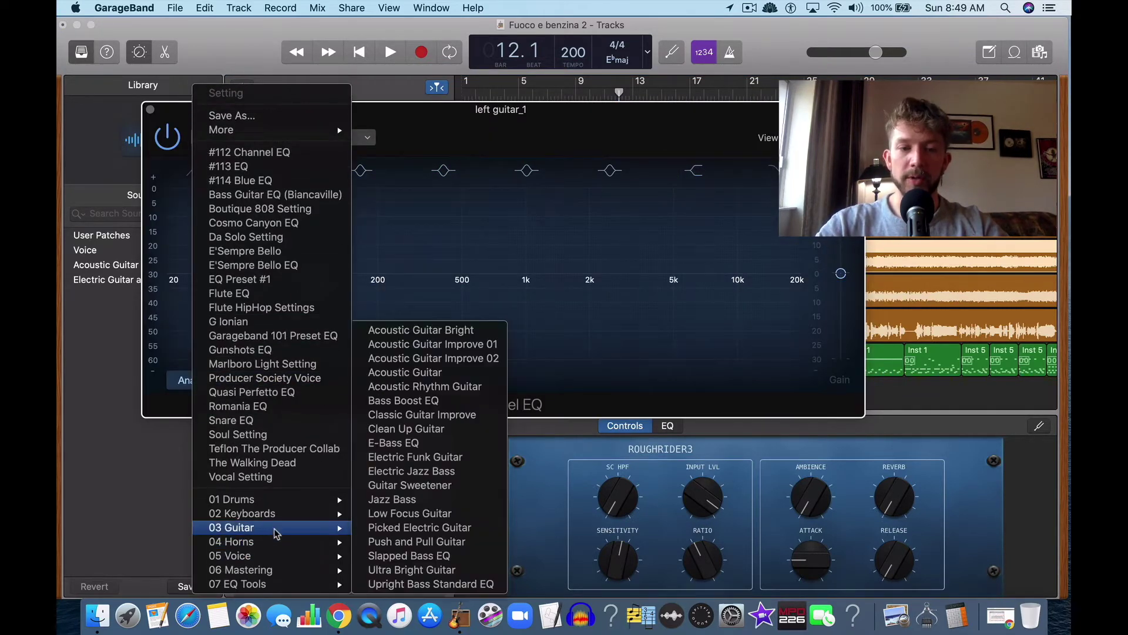
{"action": "left_click", "coordinate": [422, 429]}
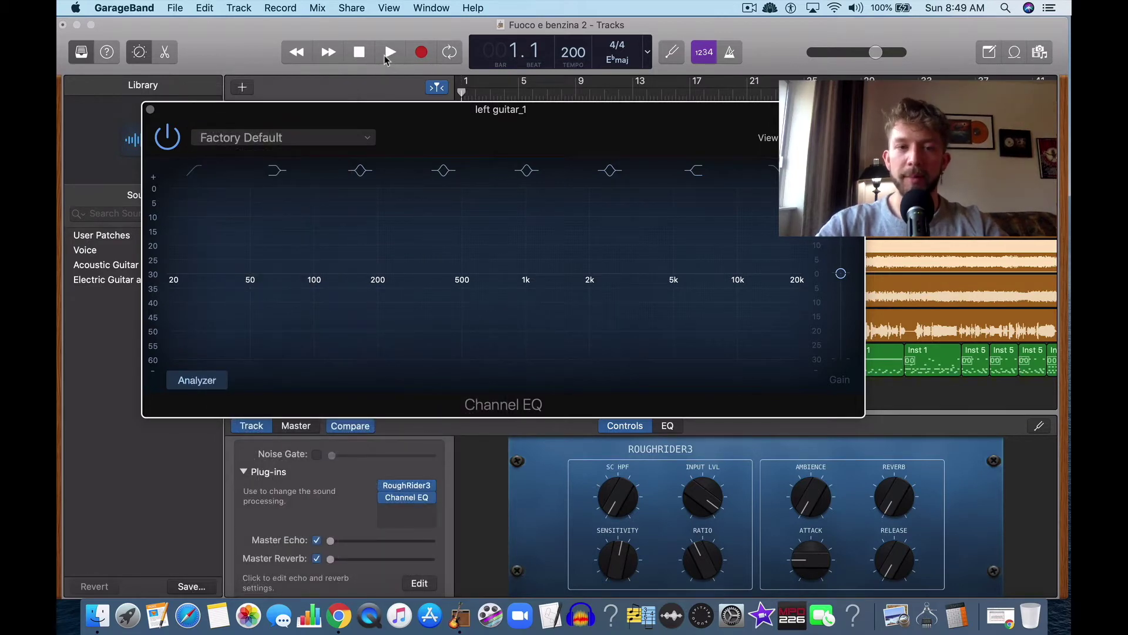
{"action": "left_click", "coordinate": [294, 137]}
{"action": "mouse_move", "coordinate": [268, 531]}
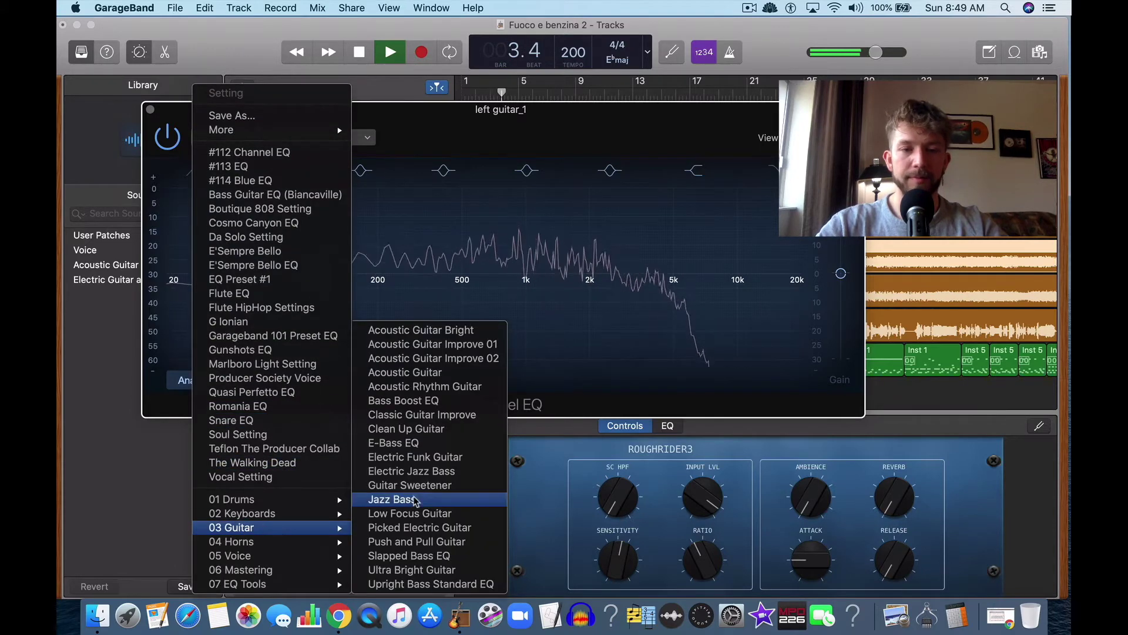
{"action": "left_click", "coordinate": [412, 427]}
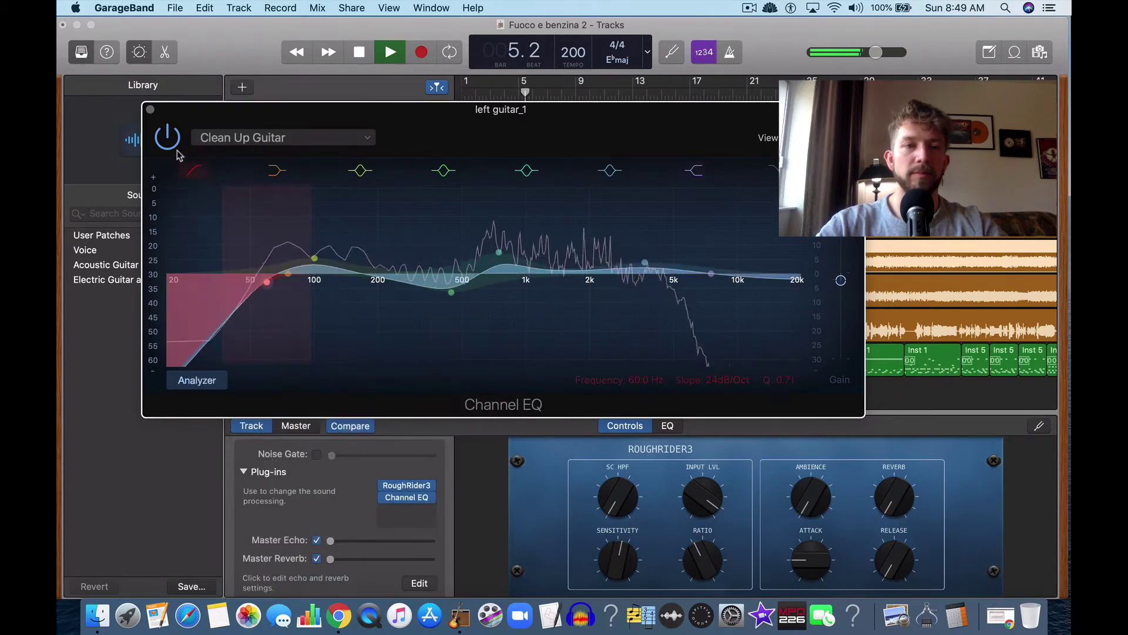
{"action": "left_click", "coordinate": [150, 110]}
Apply the Clean Up Guitar preset to the right guitar_1 track's Channel EQ and close the EQ window
{"action": "left_click", "coordinate": [327, 301]}
{"action": "left_click", "coordinate": [407, 498]}
{"action": "left_click", "coordinate": [332, 139]}
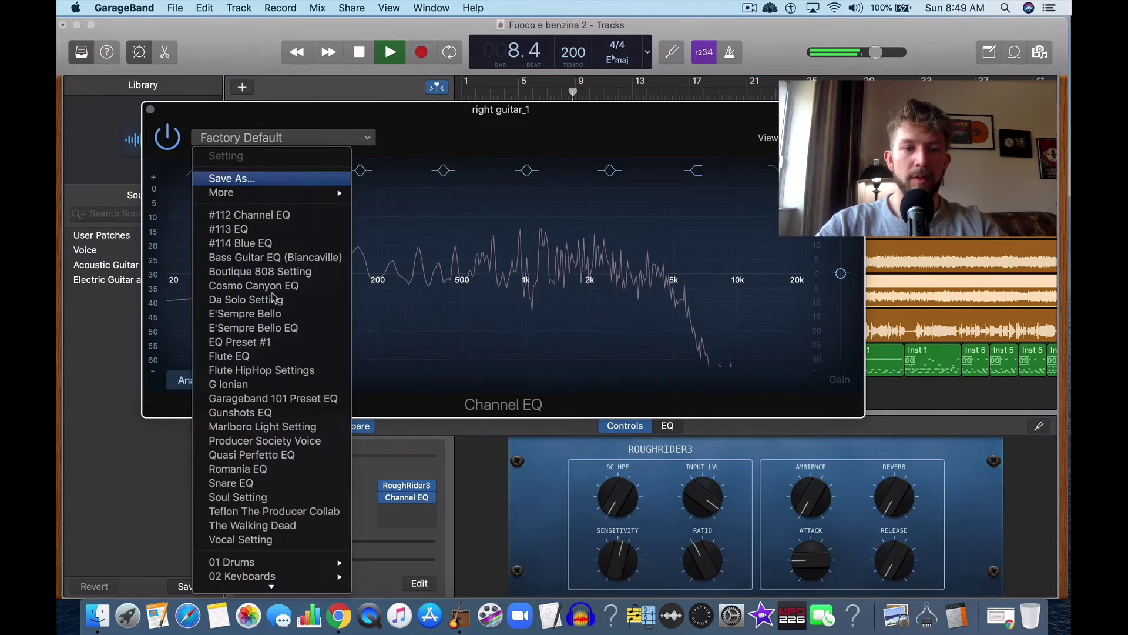
{"action": "mouse_move", "coordinate": [277, 528]}
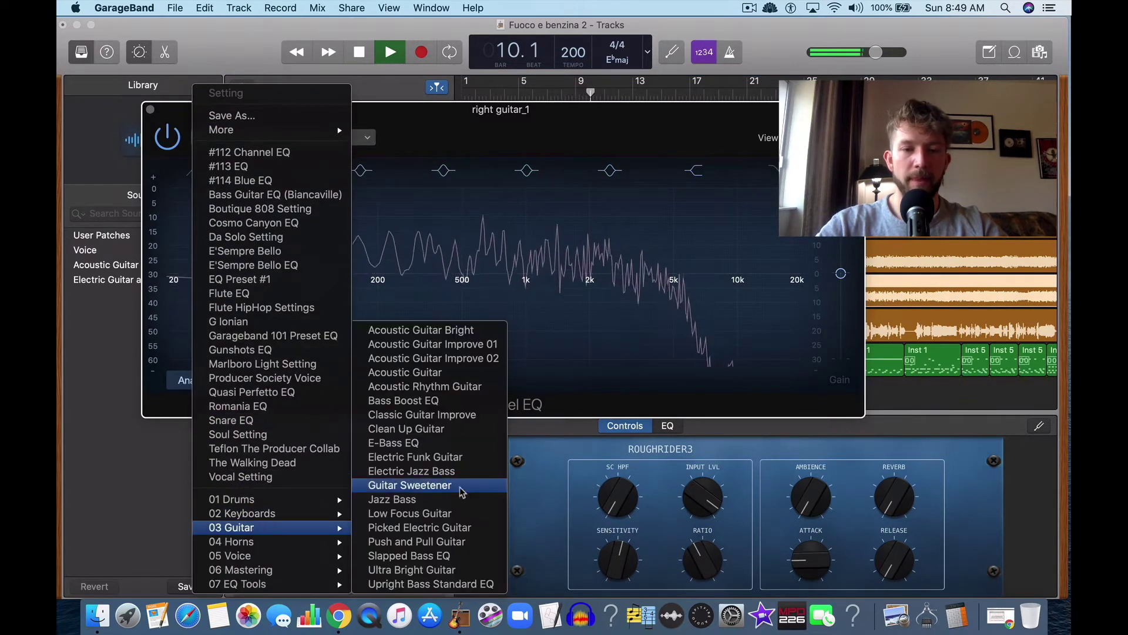
{"action": "left_click", "coordinate": [432, 428]}
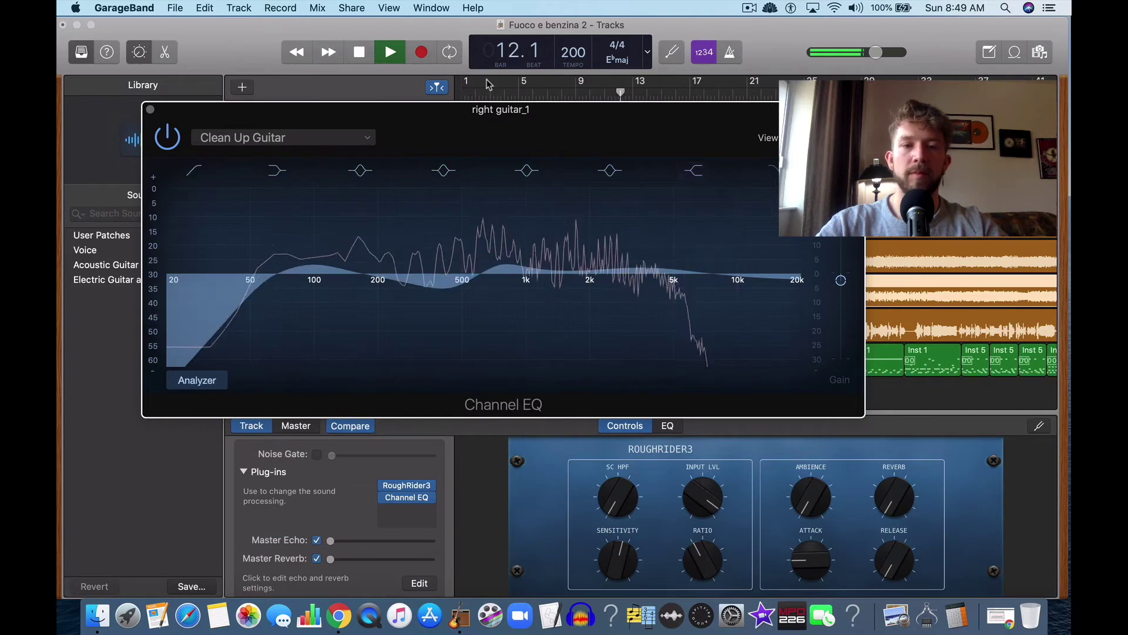
{"action": "left_click", "coordinate": [150, 111]}
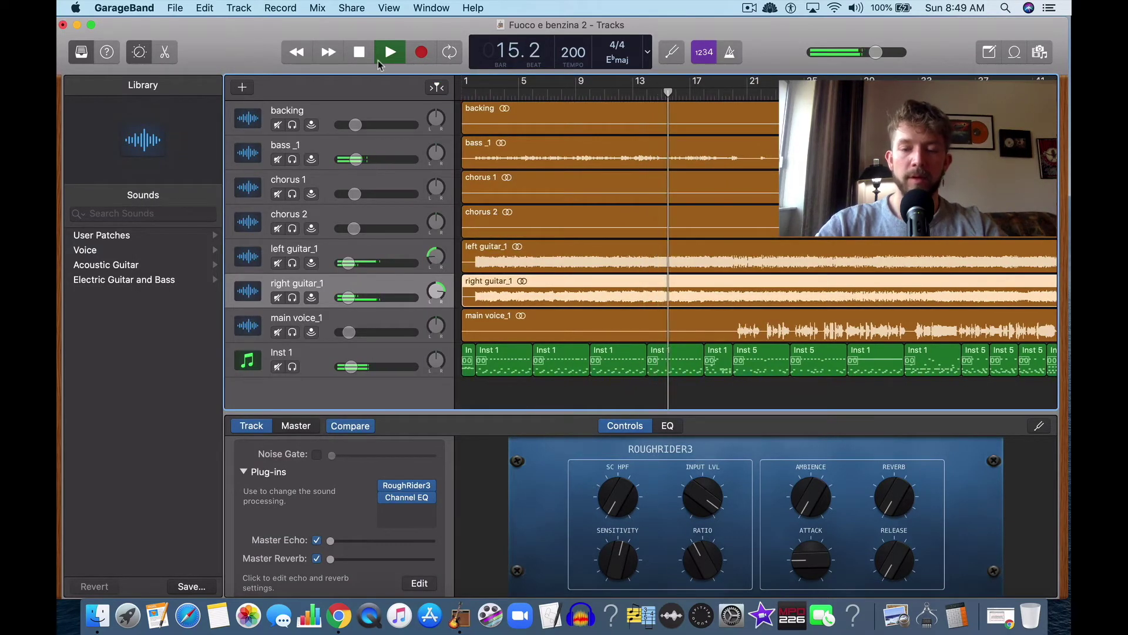
Slightly lower the left guitar_1 and right guitar_1 track volumes during playback, and stop back at the start
{"action": "key", "text": "XF86AudioRaiseVolume"}
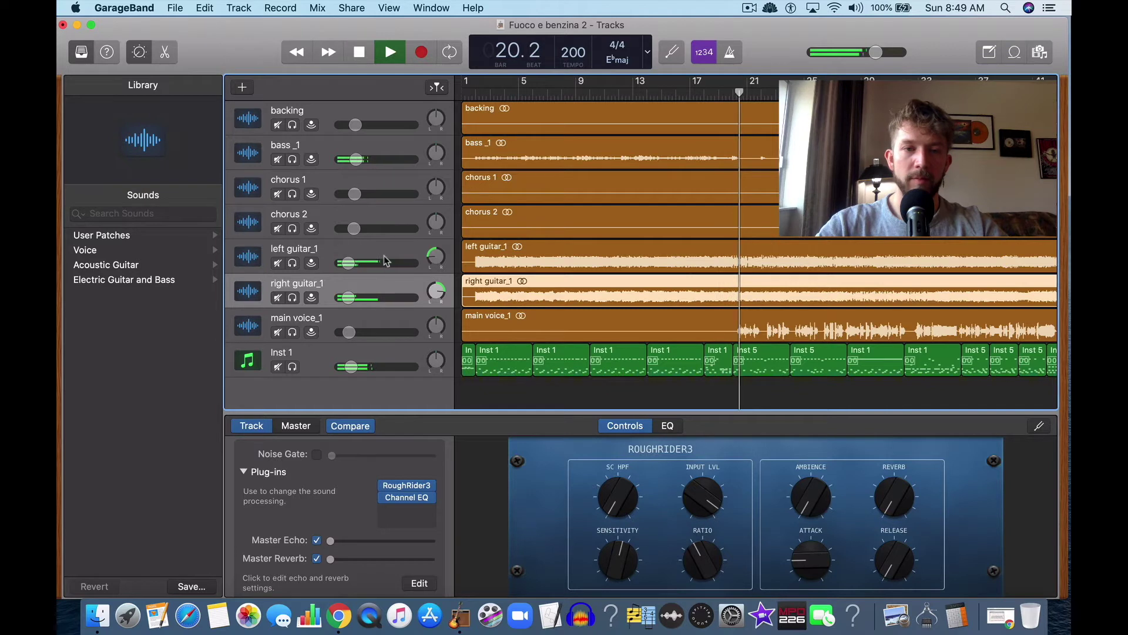
{"action": "mouse_move", "coordinate": [351, 297]}
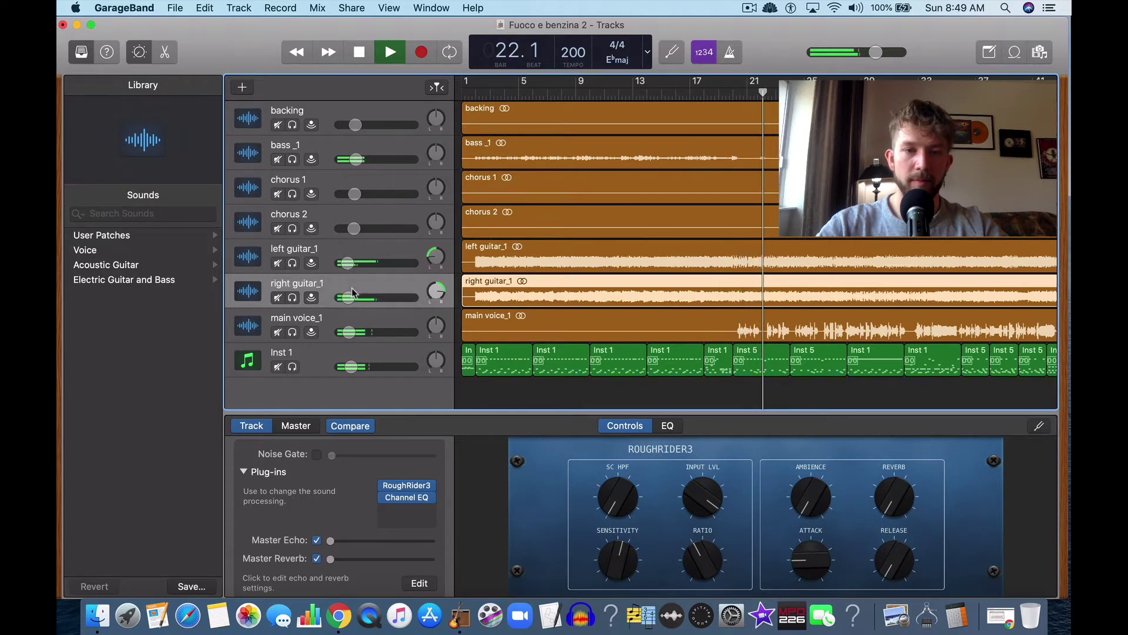
{"action": "mouse_move", "coordinate": [349, 332]}
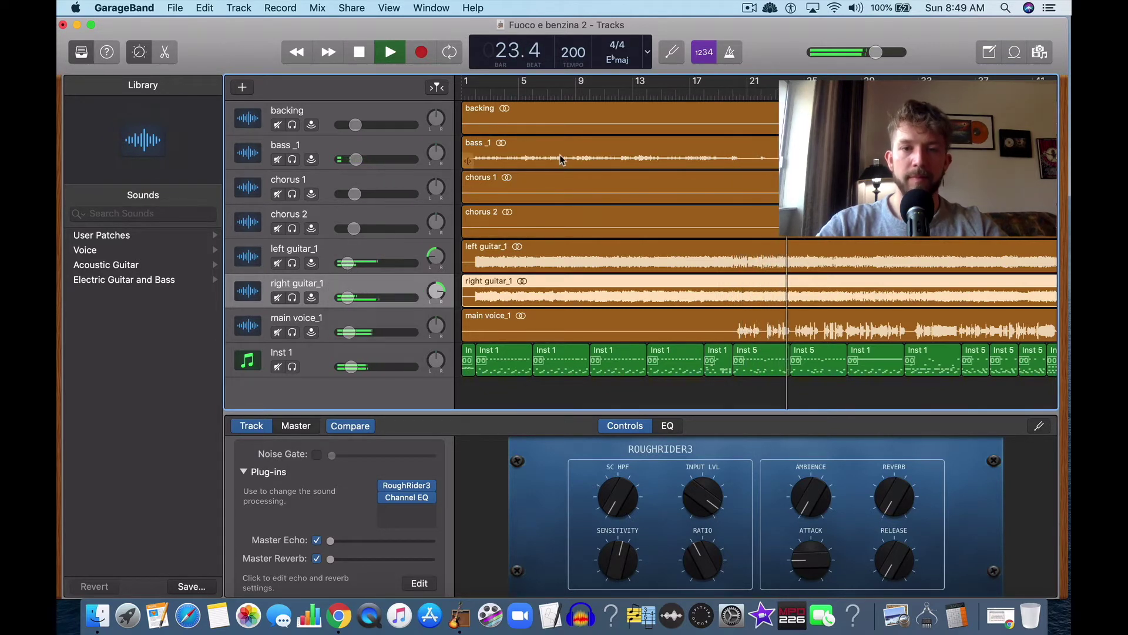
{"action": "key", "text": "Return"}
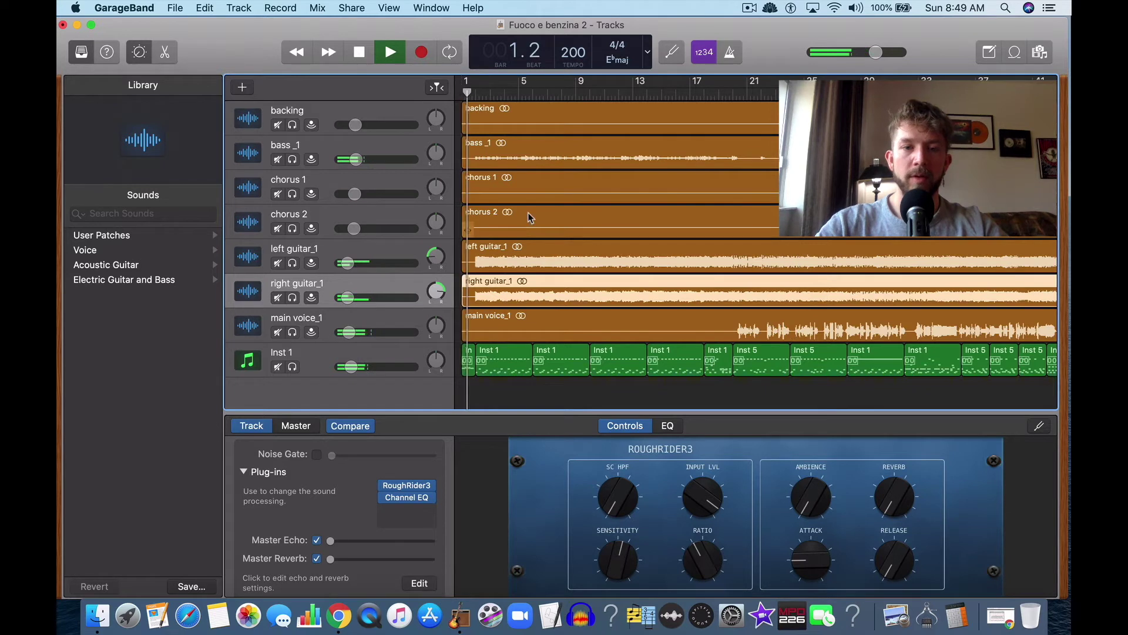
{"action": "left_click", "coordinate": [361, 49]}
Bypass RoughRider3 and Channel EQ on both guitar tracks and play the song from the start for comparison
{"action": "left_click", "coordinate": [386, 498]}
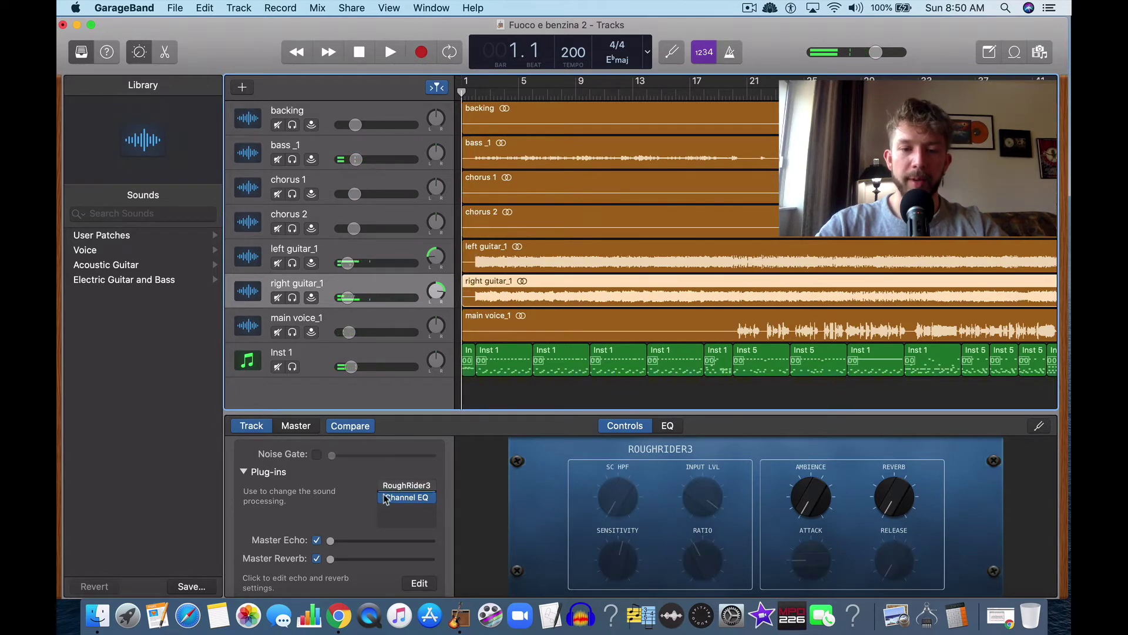
{"action": "left_click", "coordinate": [329, 263]}
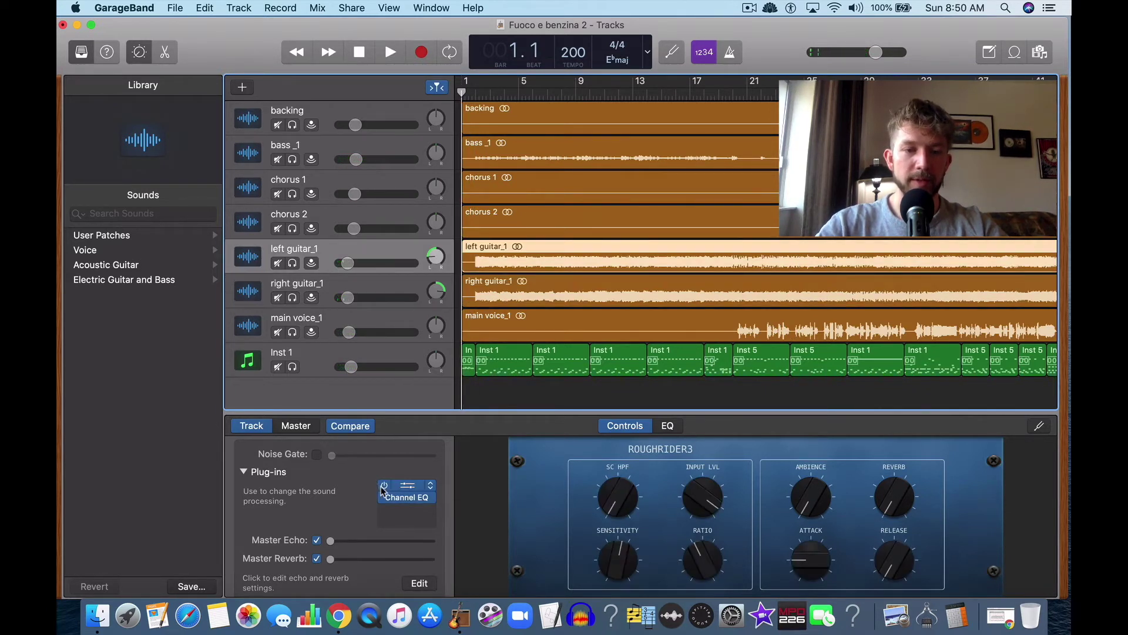
{"action": "left_click", "coordinate": [383, 487]}
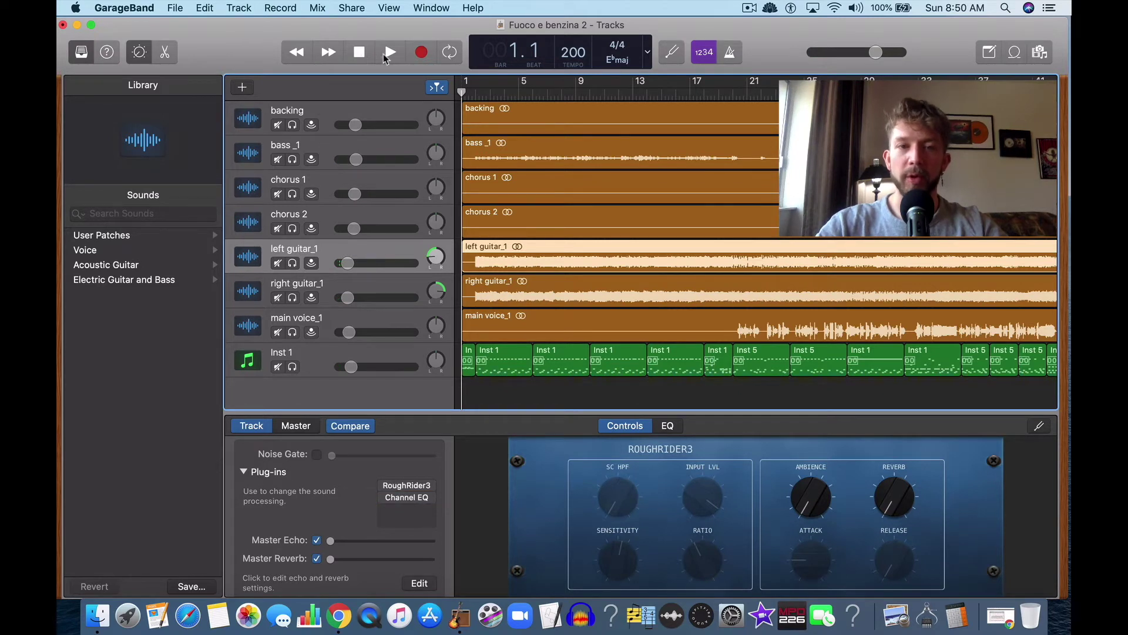
{"action": "left_click", "coordinate": [389, 52]}
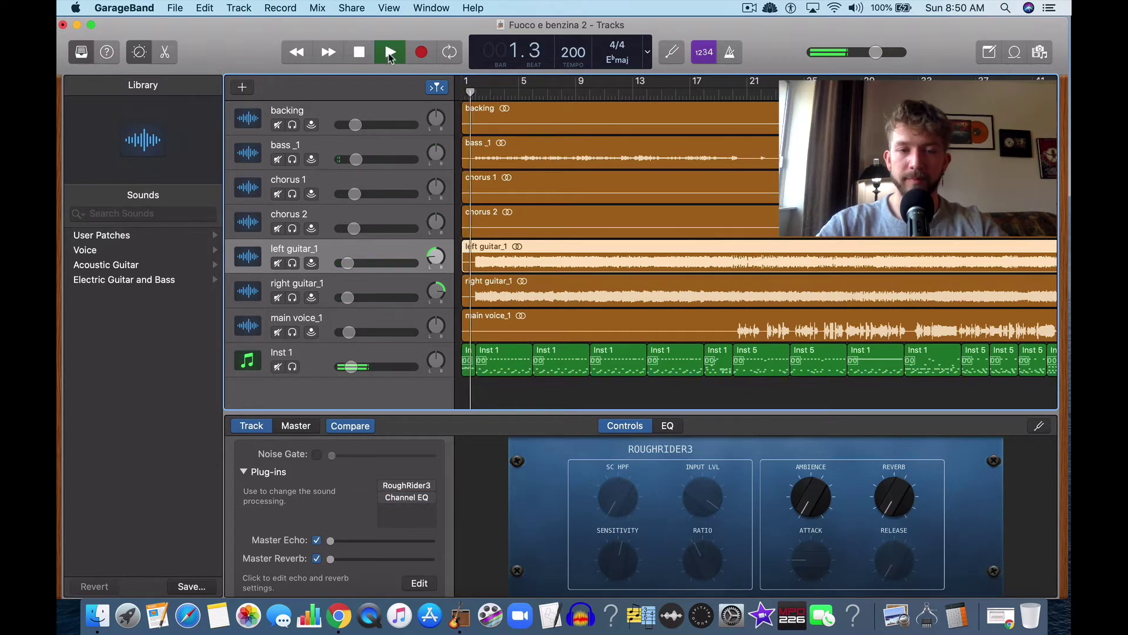
Lower the left guitar_1 volume to -32.0 dB during playback and check both guitar tracks temporarily in solo
{"action": "key", "text": "XF86AudioRaiseVolume"}
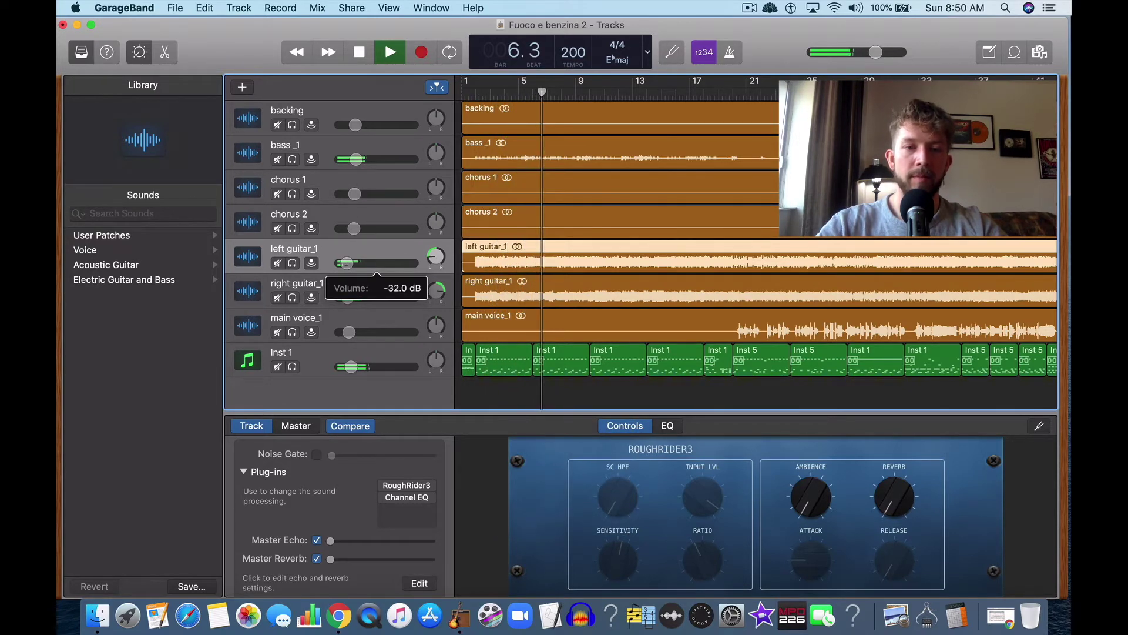
{"action": "left_click", "coordinate": [293, 264]}
{"action": "left_click", "coordinate": [292, 297]}
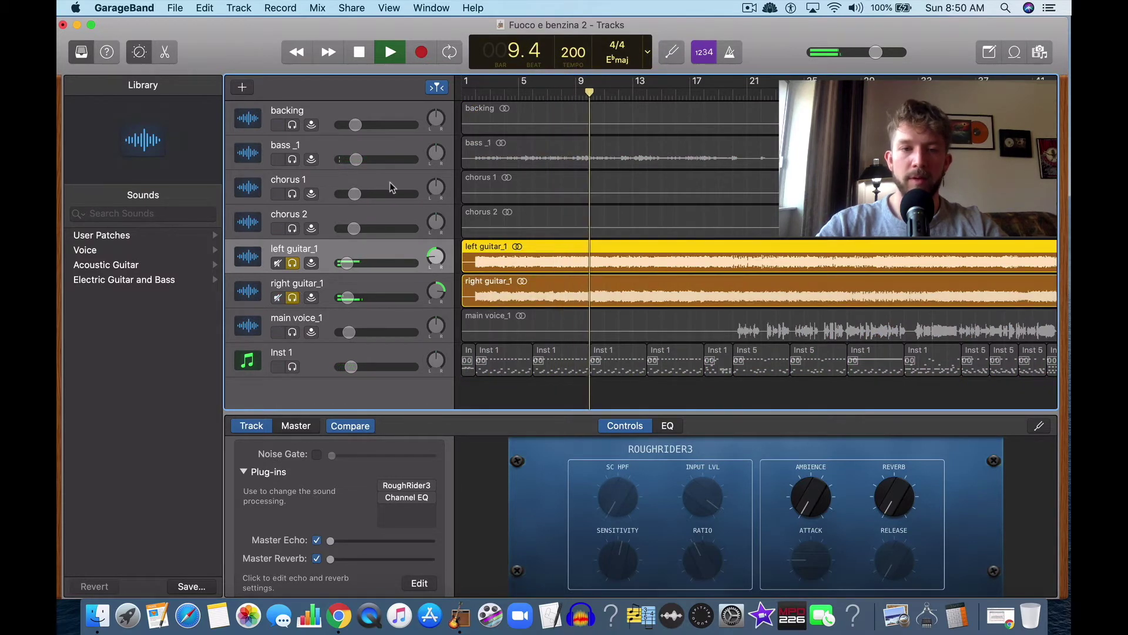
{"action": "key", "text": "XF86AudioRaiseVolume"}
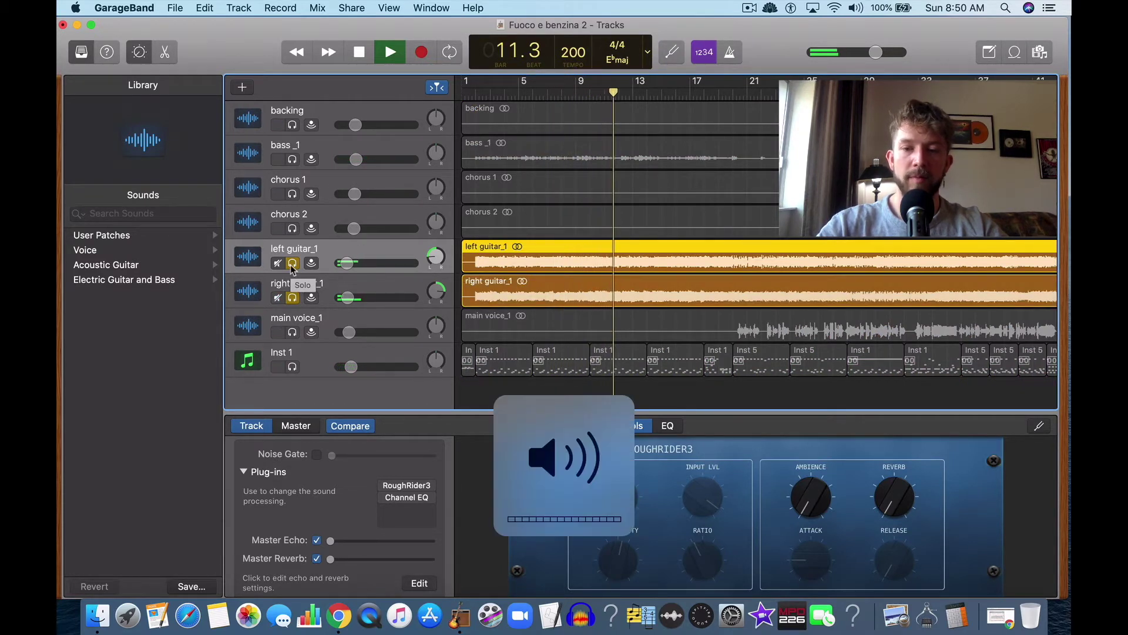
{"action": "left_click", "coordinate": [359, 53]}
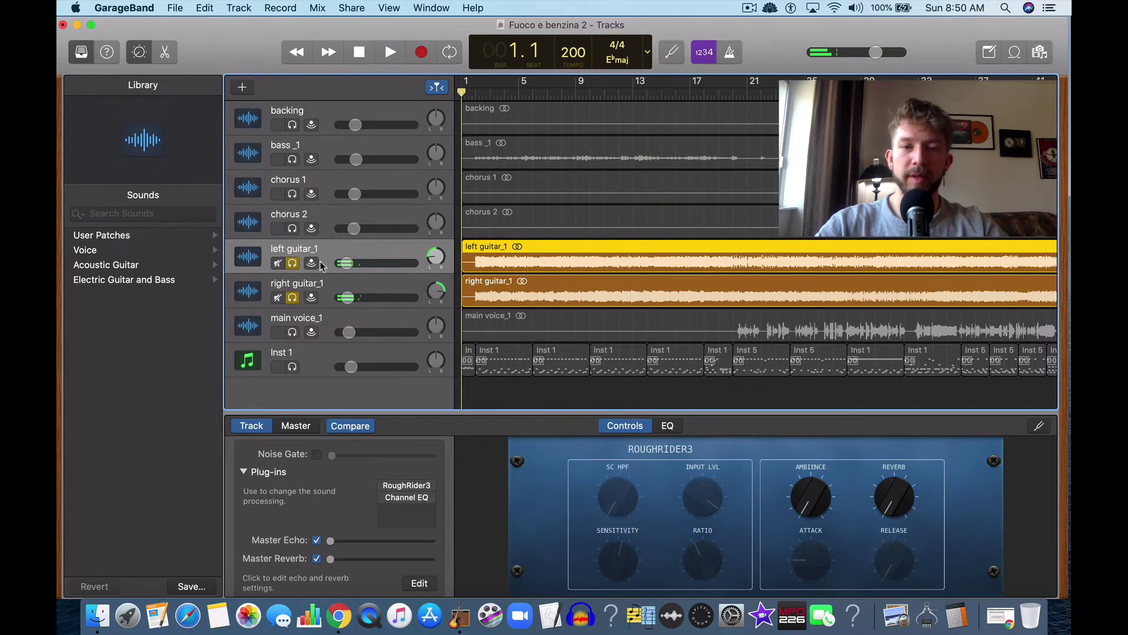
{"action": "left_click", "coordinate": [292, 264]}
{"action": "left_click", "coordinate": [292, 298]}
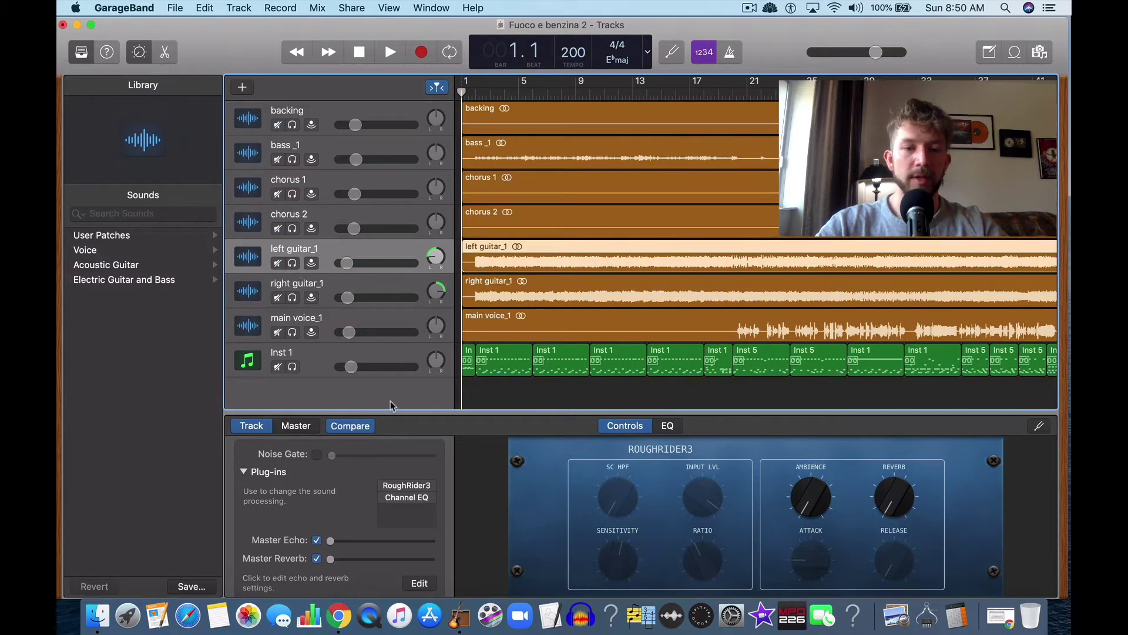
Turn RoughRider3 and Channel EQ back on for both guitar tracks and play the song from the start
{"action": "left_click", "coordinate": [384, 488]}
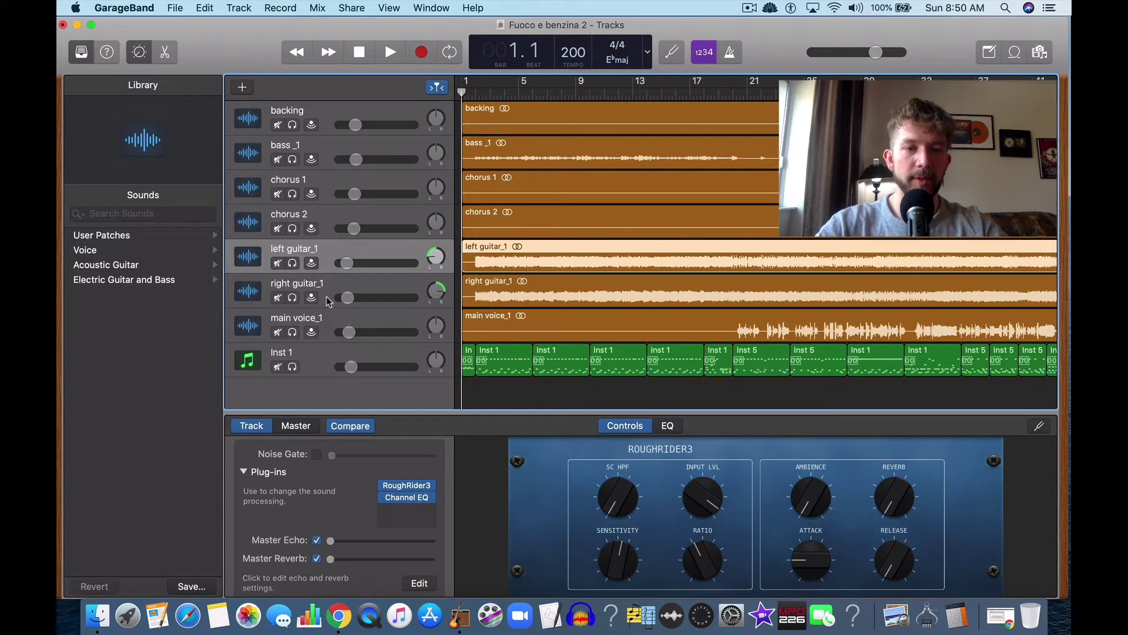
{"action": "left_click", "coordinate": [327, 297]}
{"action": "left_click", "coordinate": [383, 486]}
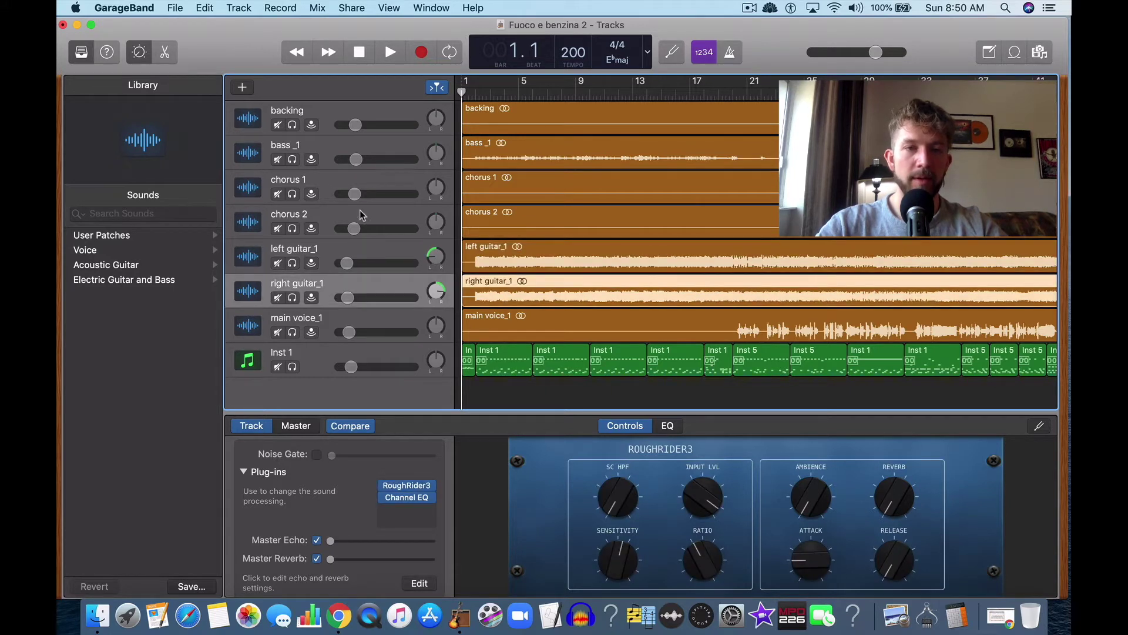
{"action": "key", "text": "XF86AudioRaiseVolume"}
{"action": "key", "text": "space"}
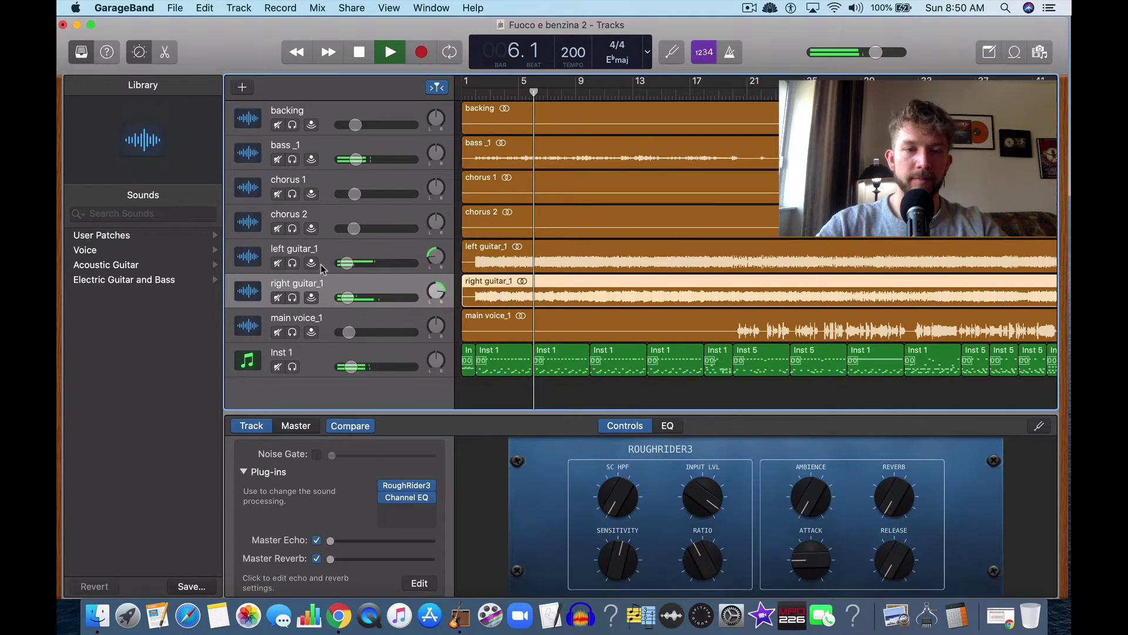
Bypass only the Channel EQ on both guitar tracks and listen to the song from the start
{"action": "key", "text": "Up"}
{"action": "left_click", "coordinate": [377, 57]}
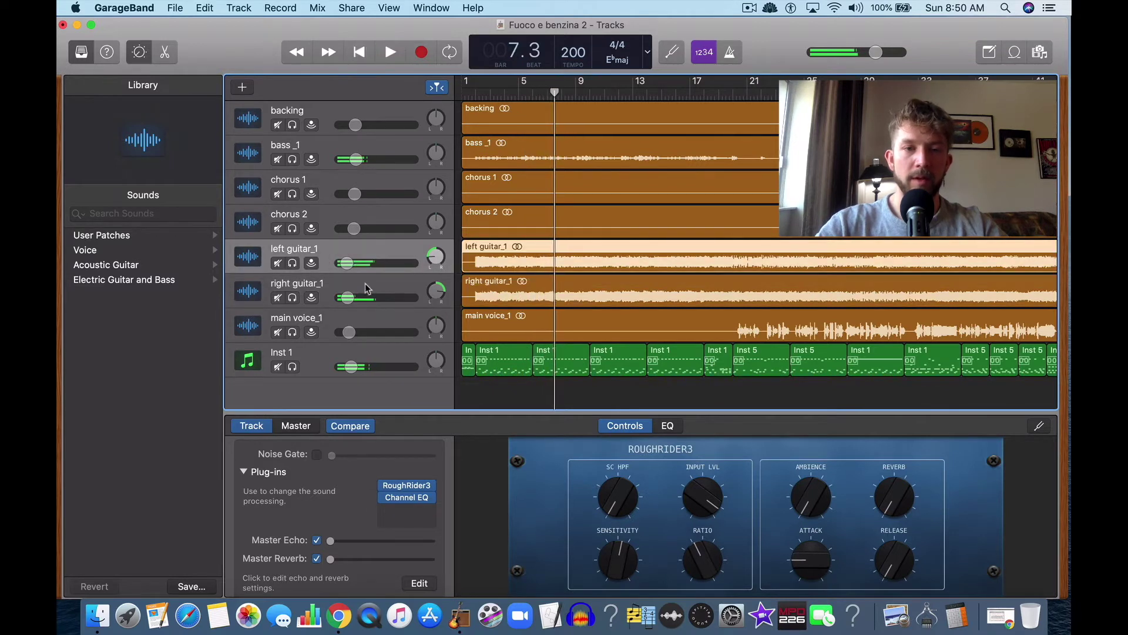
{"action": "left_click", "coordinate": [323, 297]}
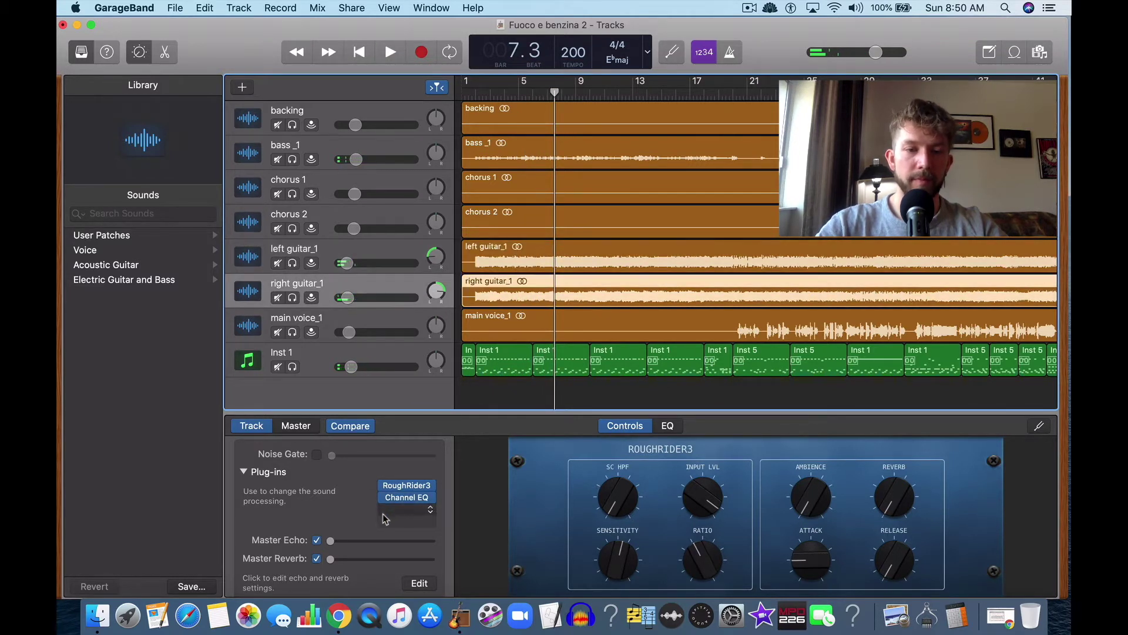
{"action": "left_click", "coordinate": [358, 52]}
{"action": "left_click", "coordinate": [390, 52]}
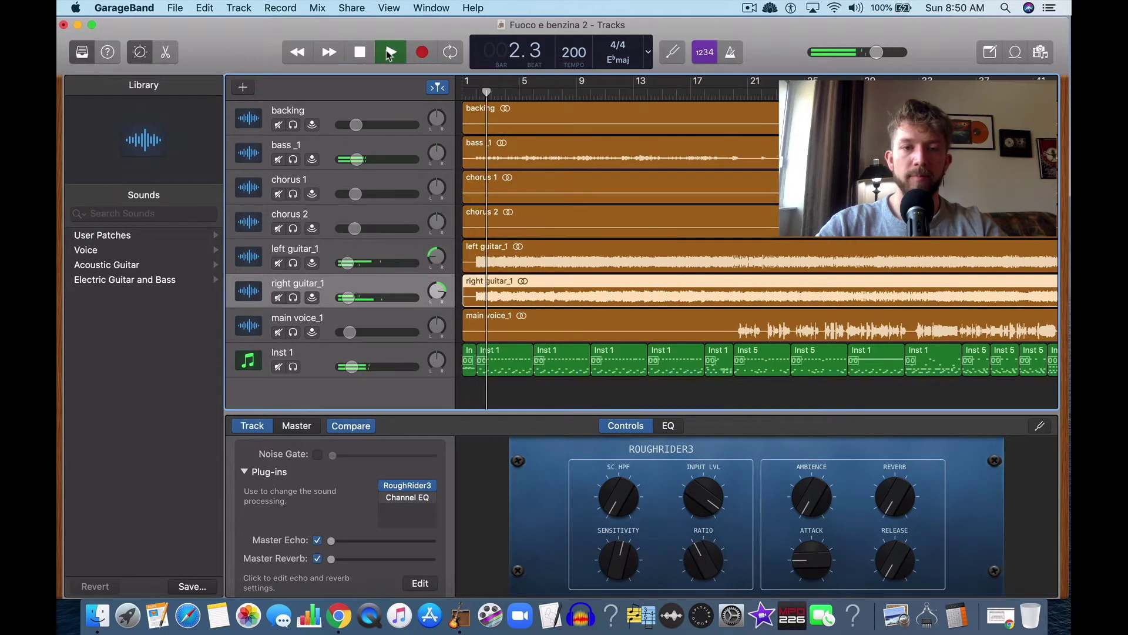
{"action": "left_click", "coordinate": [326, 255]}
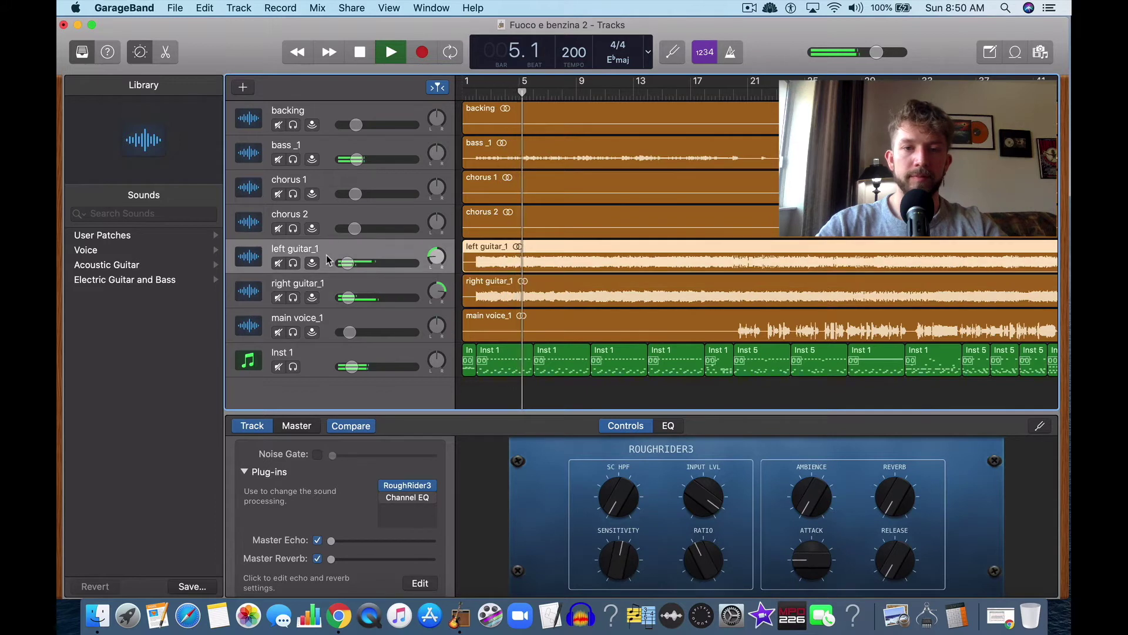
Re-enable the Channel EQ on both guitar tracks, listen from the start and stop playback
{"action": "left_click", "coordinate": [360, 53]}
{"action": "mouse_move", "coordinate": [387, 499]}
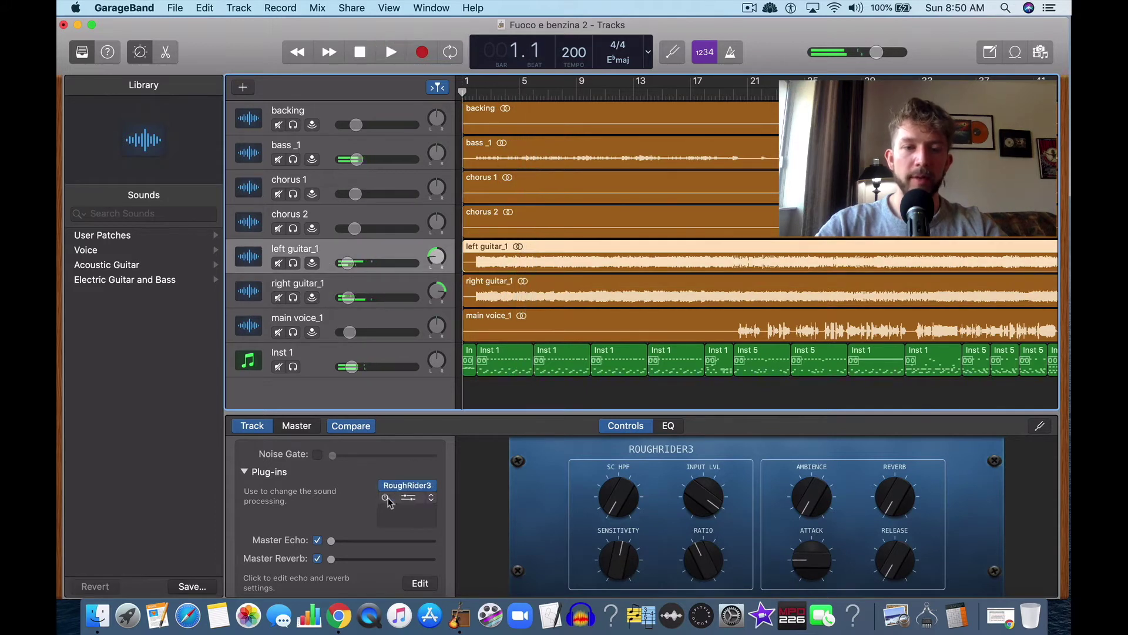
{"action": "left_click", "coordinate": [329, 299]}
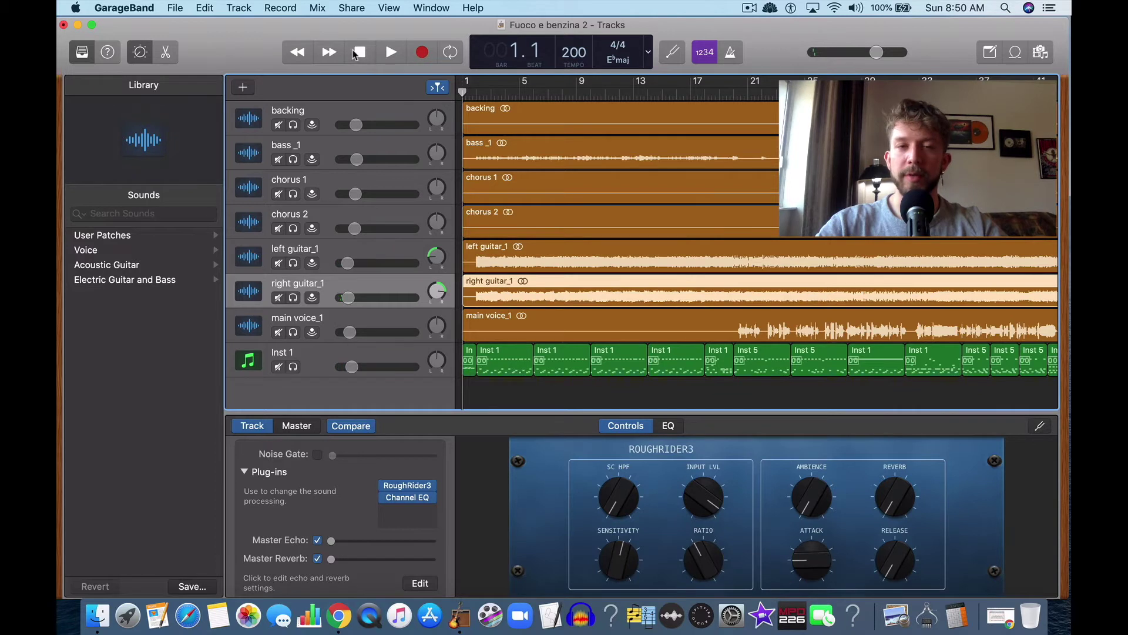
{"action": "left_click", "coordinate": [390, 52]}
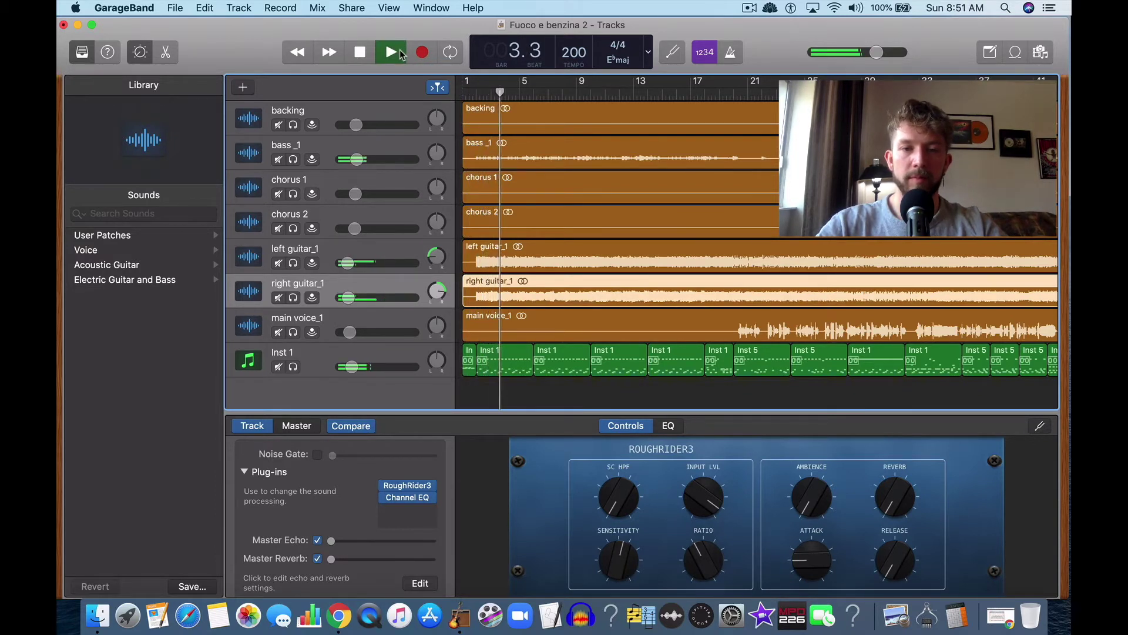
{"action": "double_click", "coordinate": [351, 58]}
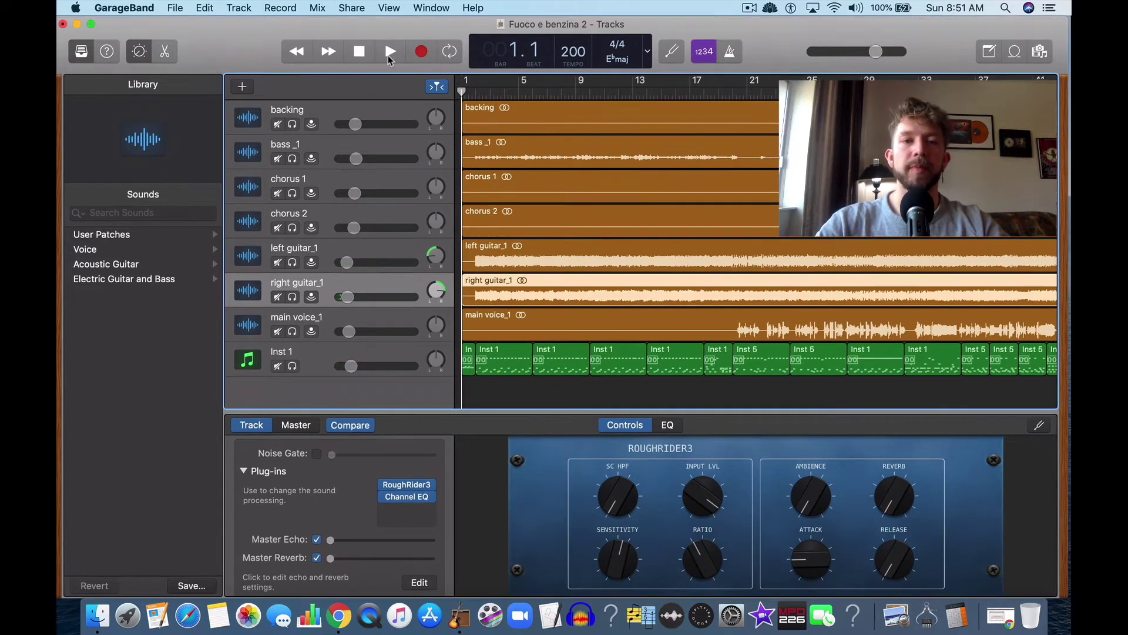
In the right guitar_1 Channel EQ, shift the 3700 Hz band to 4250 Hz at +5.5 dB during playback
{"action": "left_click", "coordinate": [410, 497]}
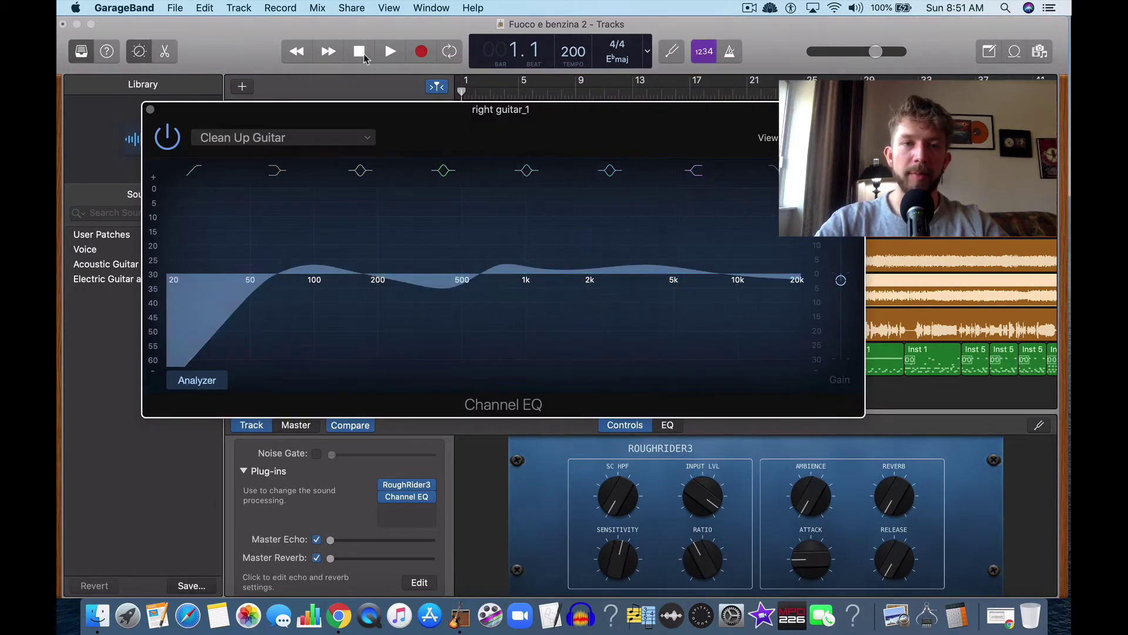
{"action": "left_click_drag", "start_coordinate": [432, 139], "coordinate": [442, 189]}
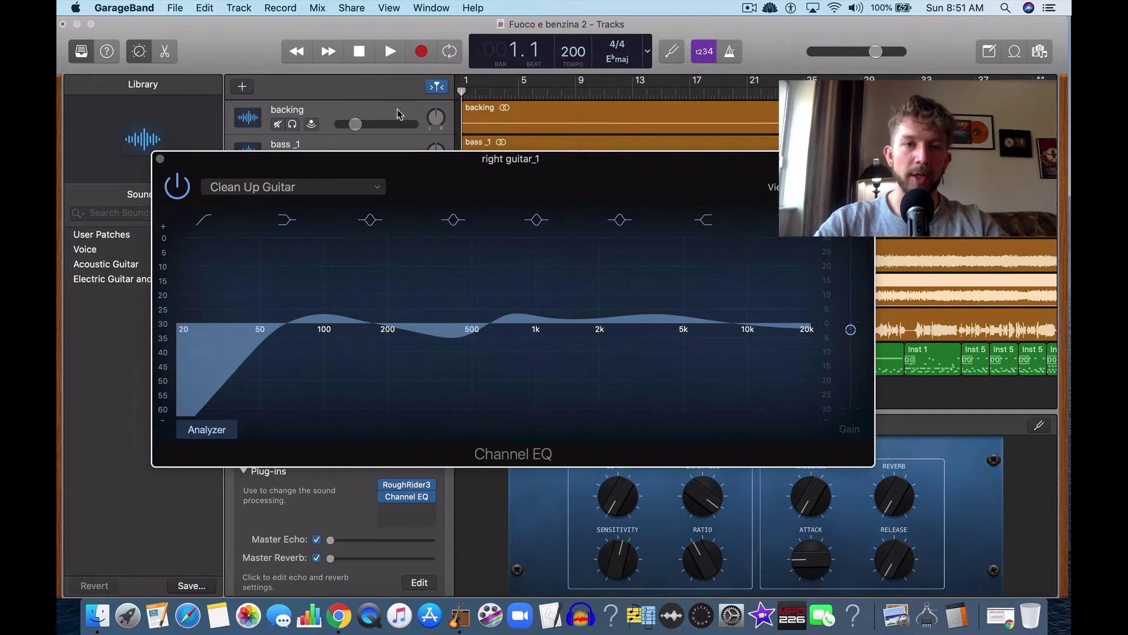
{"action": "left_click", "coordinate": [390, 51]}
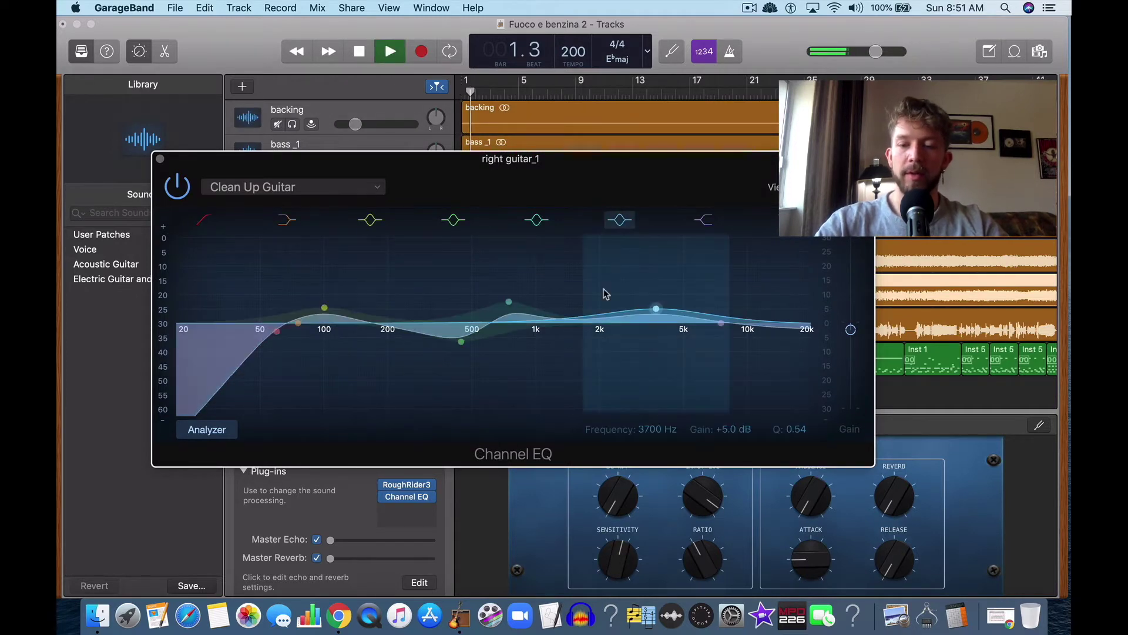
{"action": "key", "text": "XF86AudioRaiseVolume"}
{"action": "left_click_drag", "start_coordinate": [663, 308], "coordinate": [676, 311]}
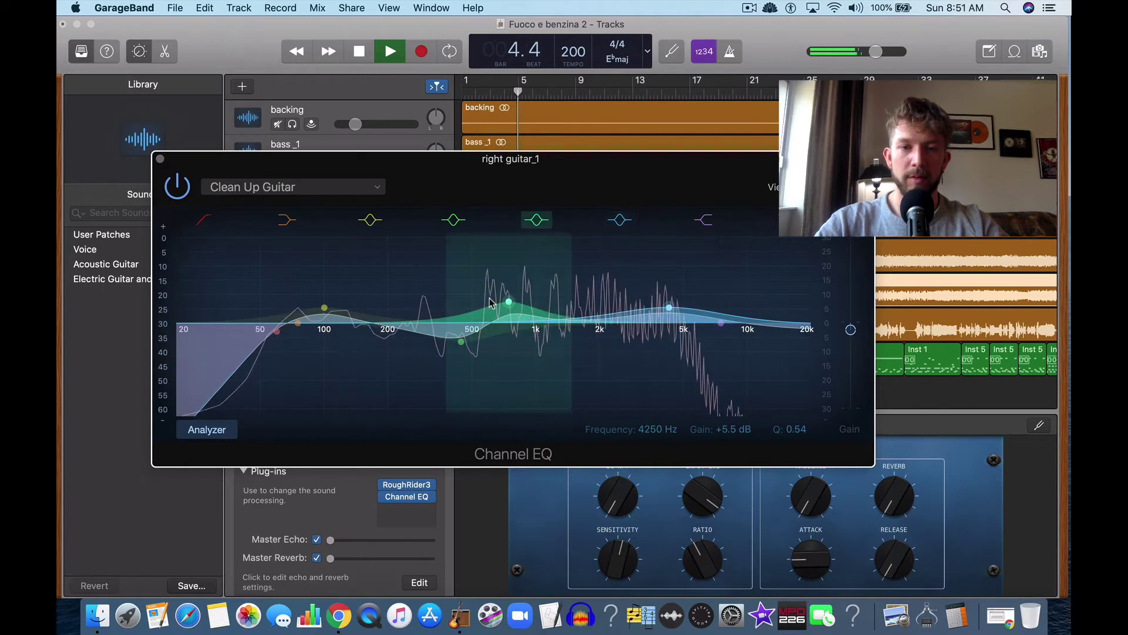
Set the right guitar_1 EQ's 750 Hz band to 740 Hz at +3.5 dB and its upper-mid band to 4400 Hz
{"action": "left_click", "coordinate": [510, 312]}
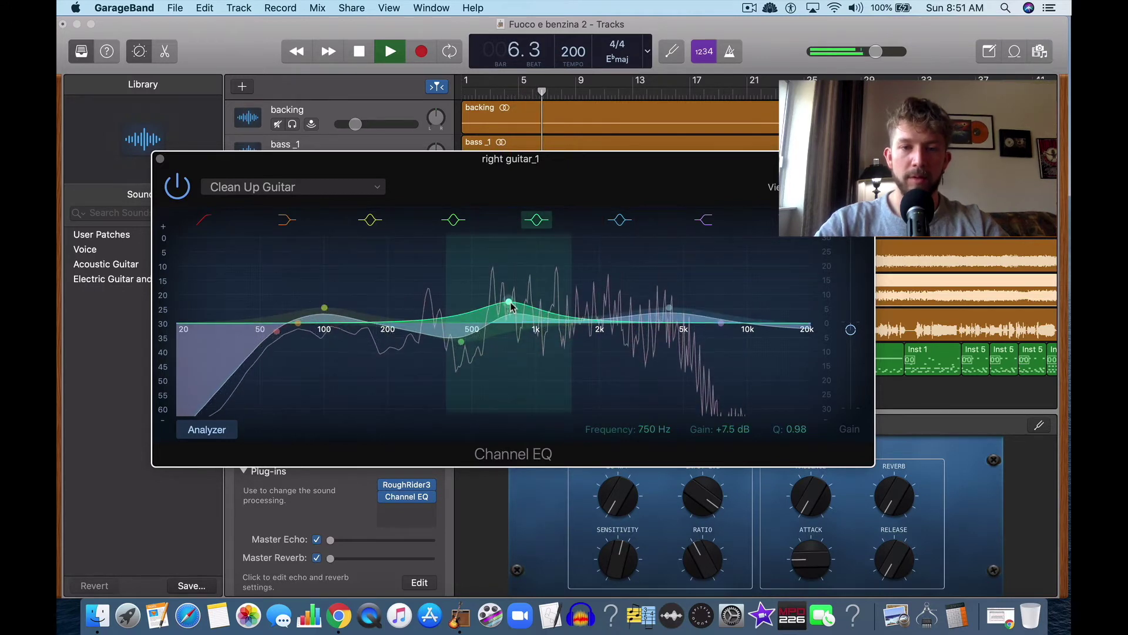
{"action": "left_click_drag", "start_coordinate": [510, 316], "coordinate": [508, 321]}
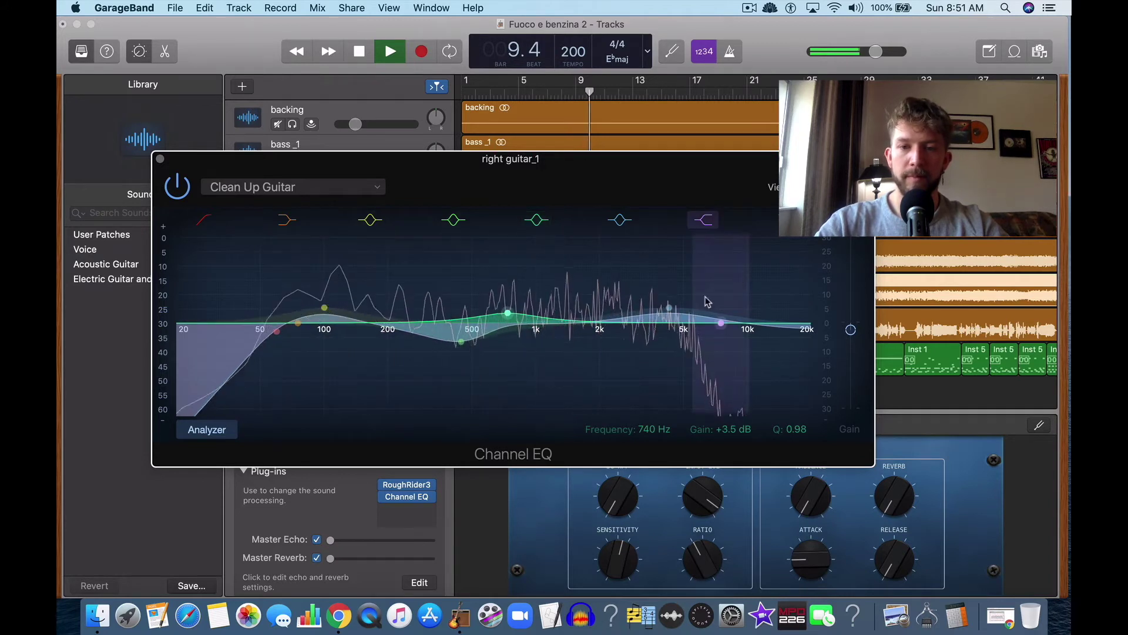
{"action": "left_click_drag", "start_coordinate": [676, 310], "coordinate": [678, 309]}
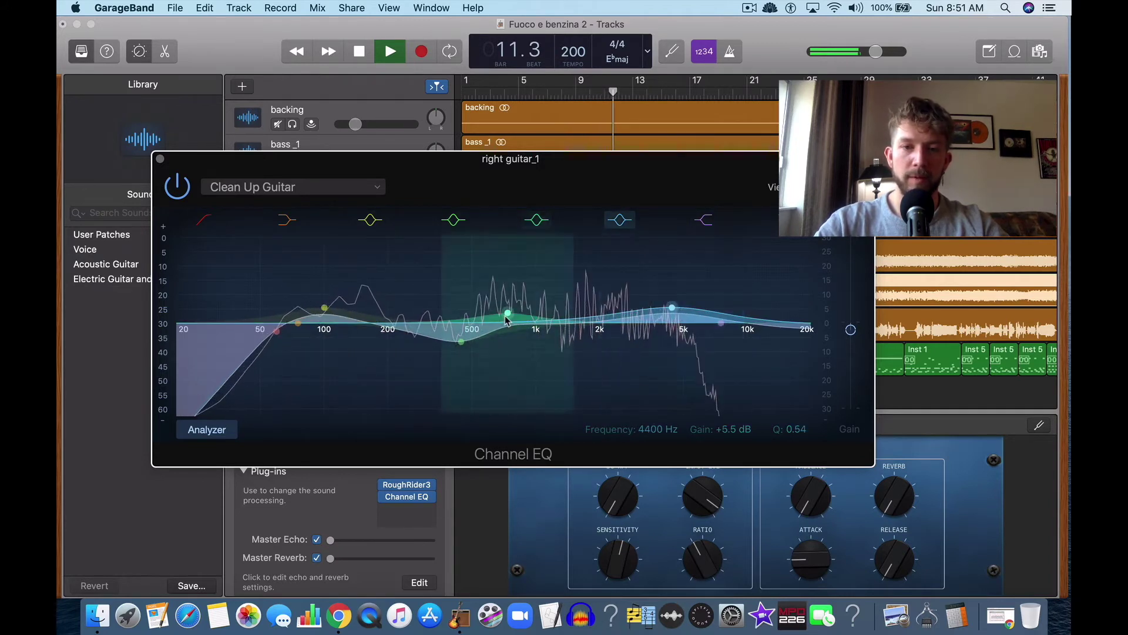
Shift the right guitar_1 Channel EQ's 740 Hz band slightly higher in frequency with less gain, and close the EQ
{"action": "left_click_drag", "start_coordinate": [508, 314], "coordinate": [515, 318]}
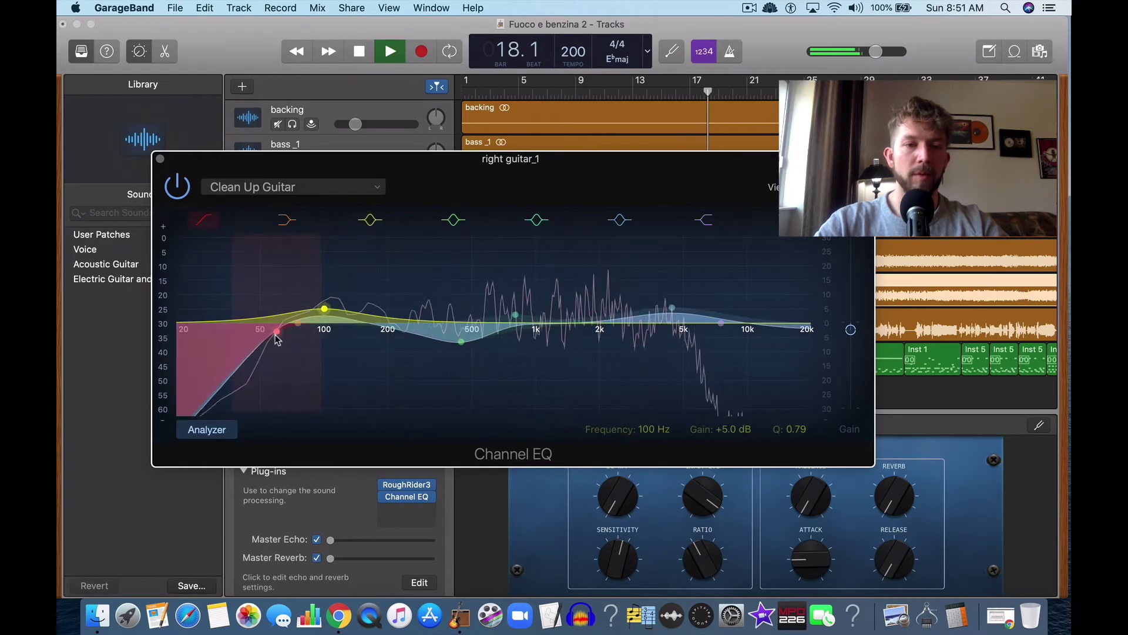
{"action": "left_click", "coordinate": [160, 159]}
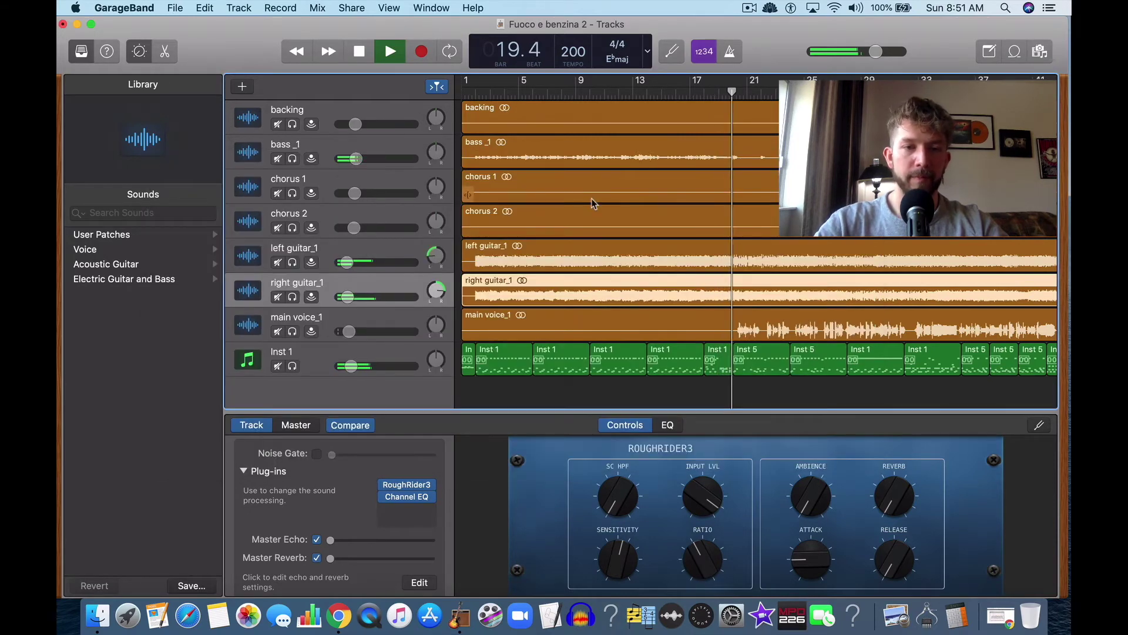
Raise the Inst 1 track's volume to -15.0 dB during playback
{"action": "scroll", "coordinate": [528, 271], "scroll_direction": "right", "scroll_amount": 2}
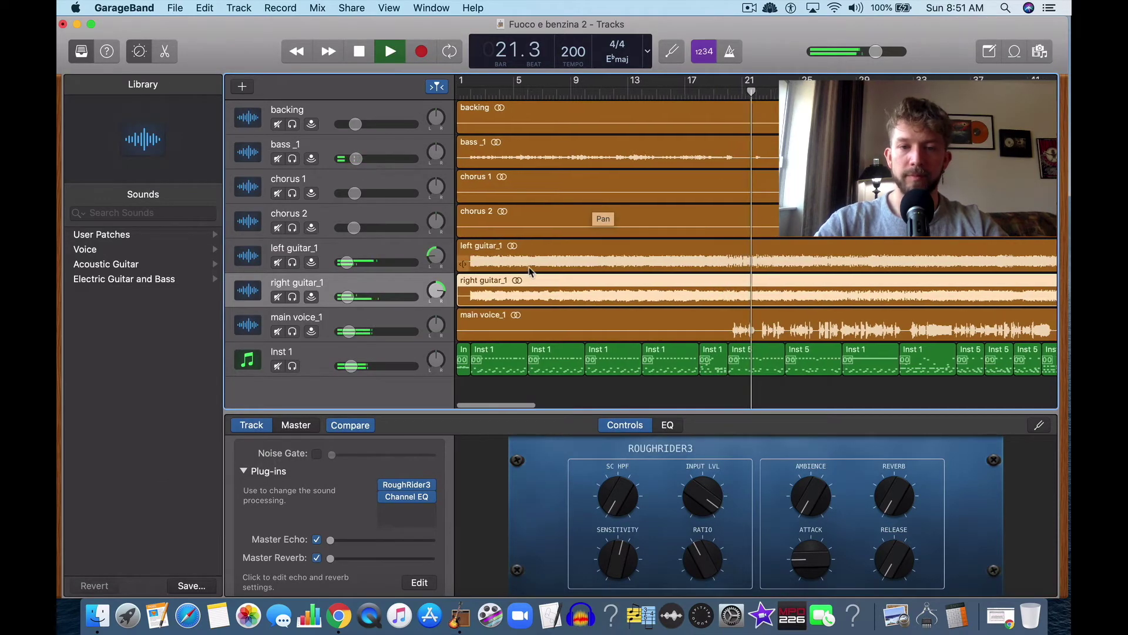
{"action": "left_click_drag", "start_coordinate": [350, 367], "coordinate": [358, 366]}
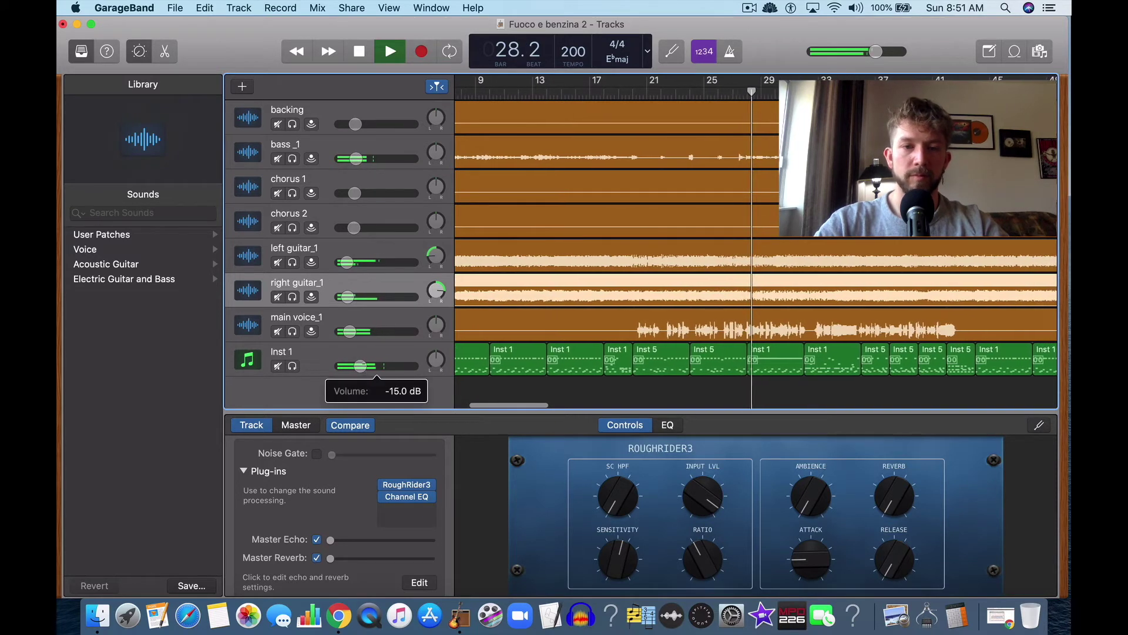
{"action": "scroll", "coordinate": [532, 220], "scroll_direction": "left", "scroll_amount": 5}
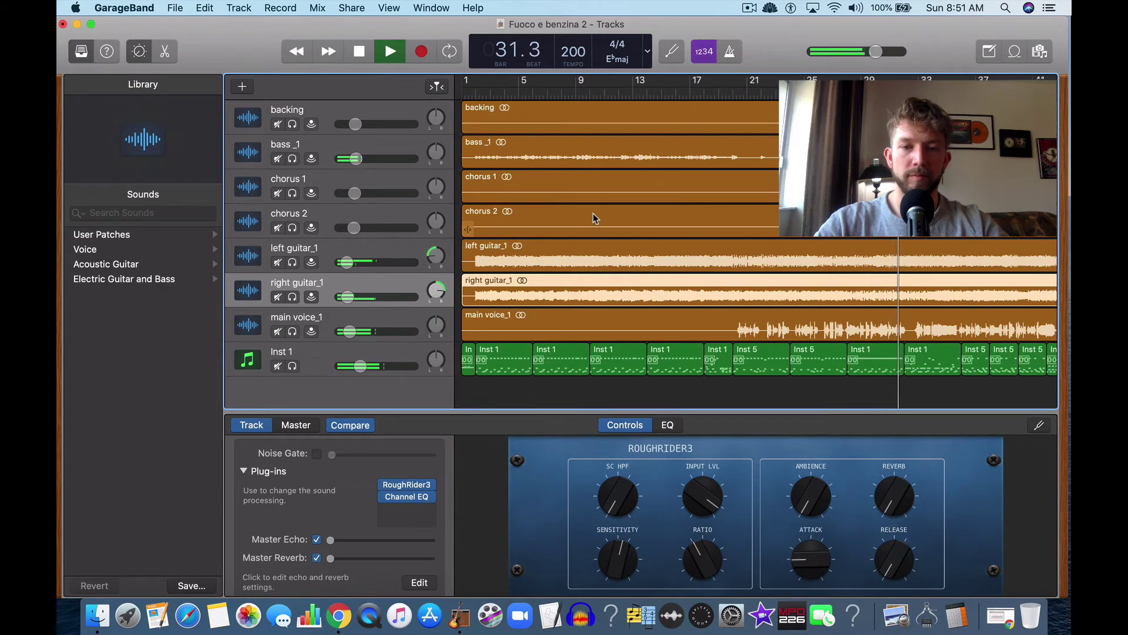
Show the whole song in the timeline and raise the bass _1 track's volume moderately while it plays
{"action": "key", "text": "super+Left"}
{"action": "key", "text": "super+Left"}
{"action": "key", "text": "super+Left"}
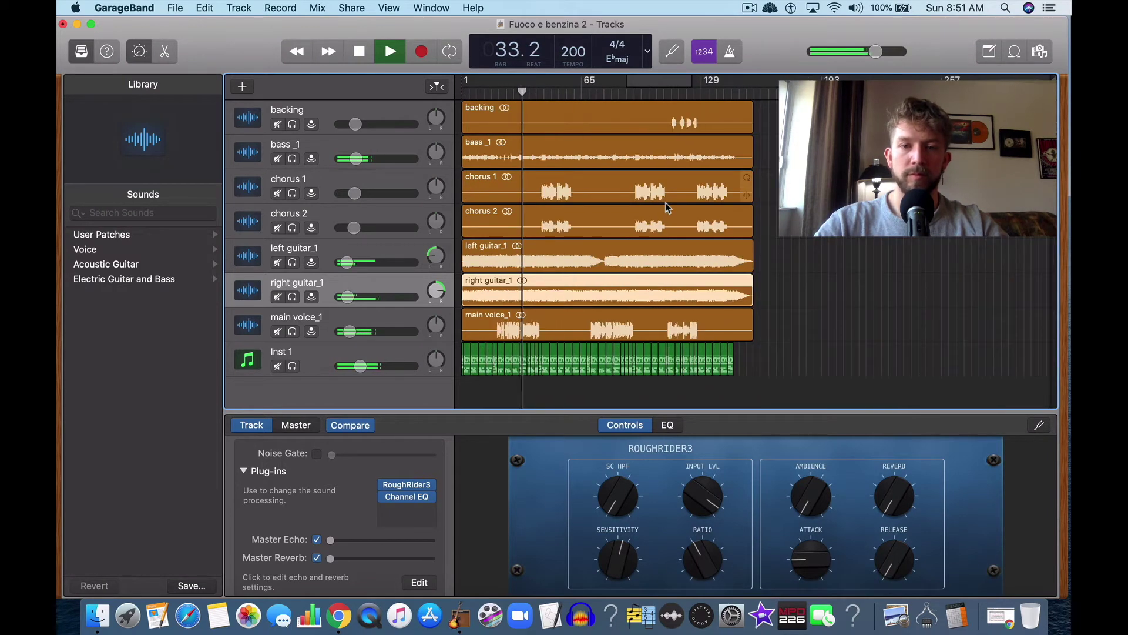
{"action": "left_click_drag", "start_coordinate": [356, 158], "coordinate": [361, 159]}
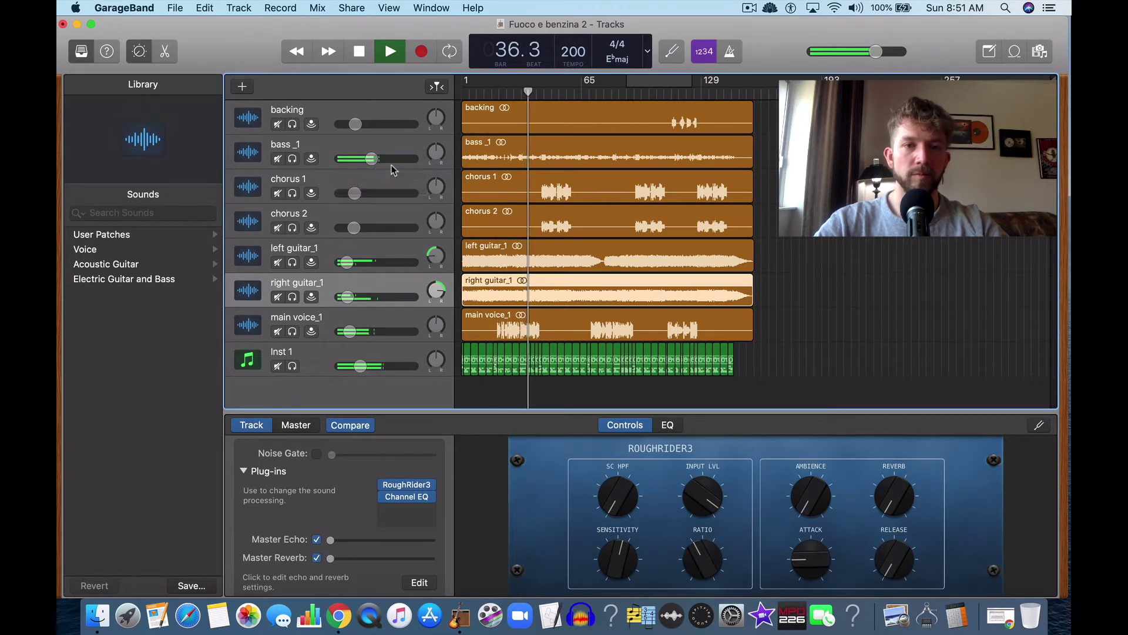
{"action": "left_click_drag", "start_coordinate": [368, 158], "coordinate": [367, 159]}
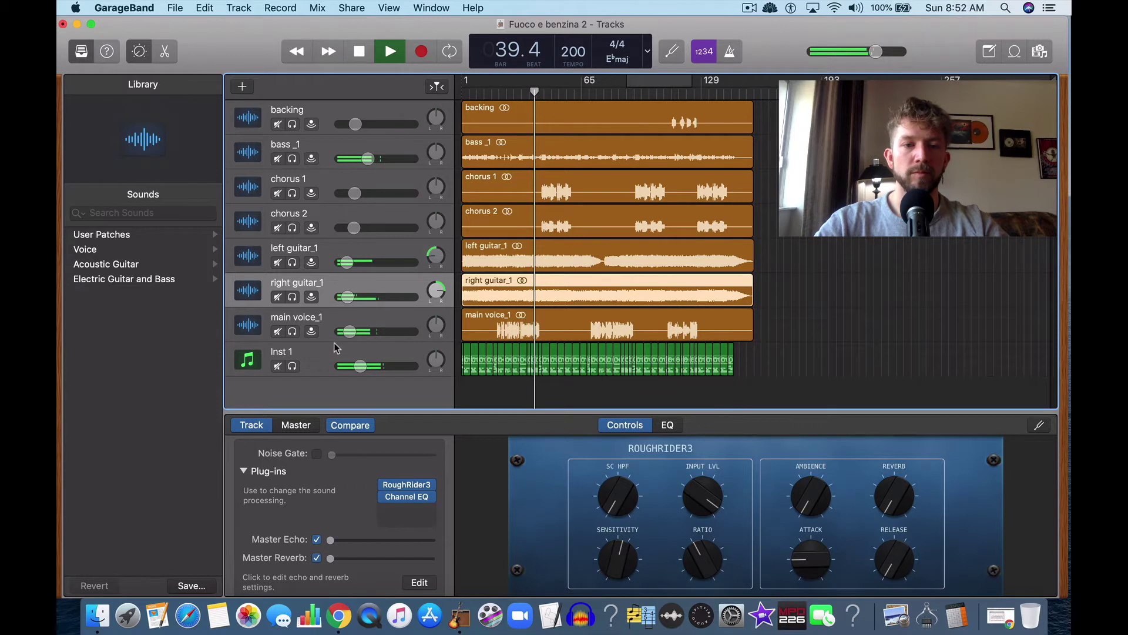
Select the main voice_1 track and fine-tune its volume by ear during playback
{"action": "left_click", "coordinate": [333, 333]}
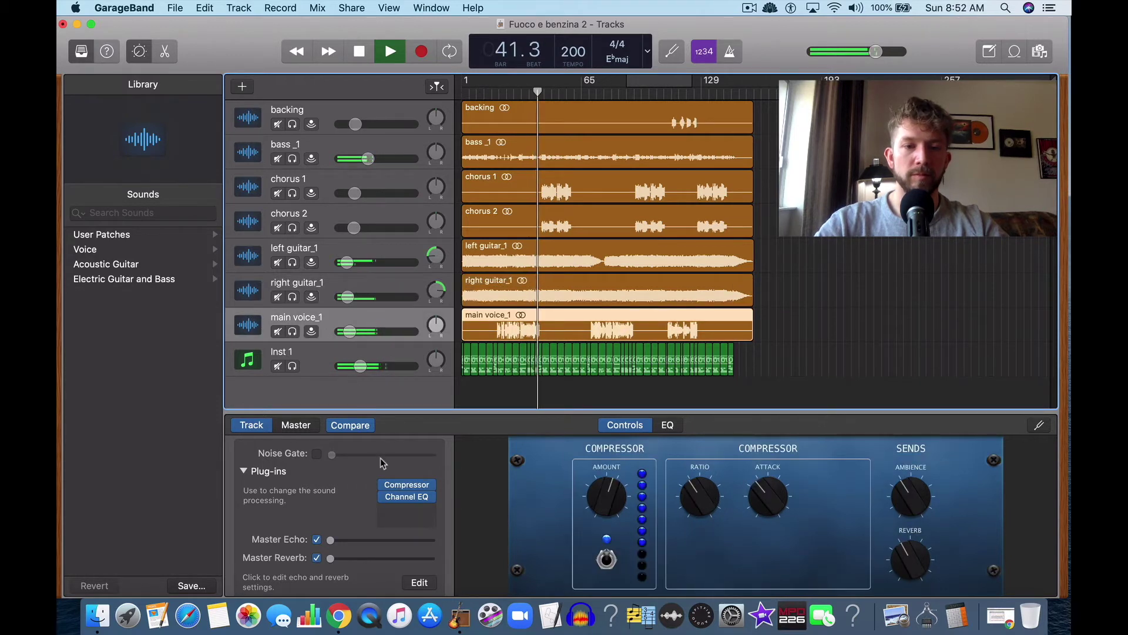
{"action": "left_click_drag", "start_coordinate": [358, 336], "coordinate": [355, 334]}
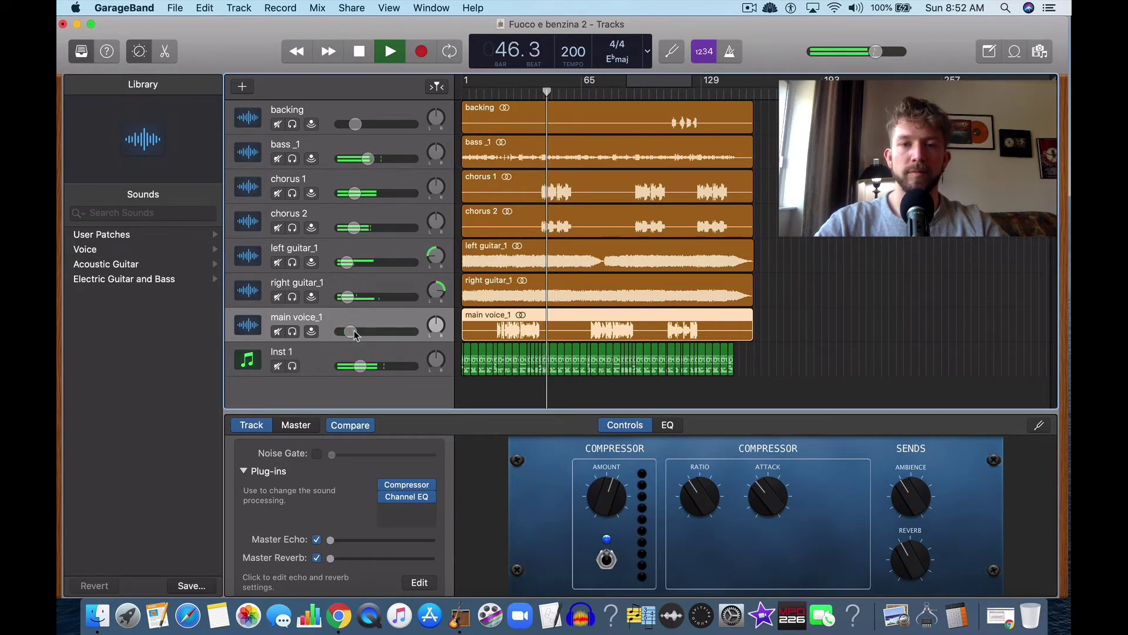
{"action": "left_click_drag", "start_coordinate": [355, 333], "coordinate": [350, 336]}
{"action": "scroll", "coordinate": [487, 233], "scroll_direction": "up", "scroll_amount": 1}
{"action": "scroll", "coordinate": [487, 233], "scroll_direction": "down", "scroll_amount": 1}
{"action": "left_click_drag", "start_coordinate": [350, 331], "coordinate": [350, 331]}
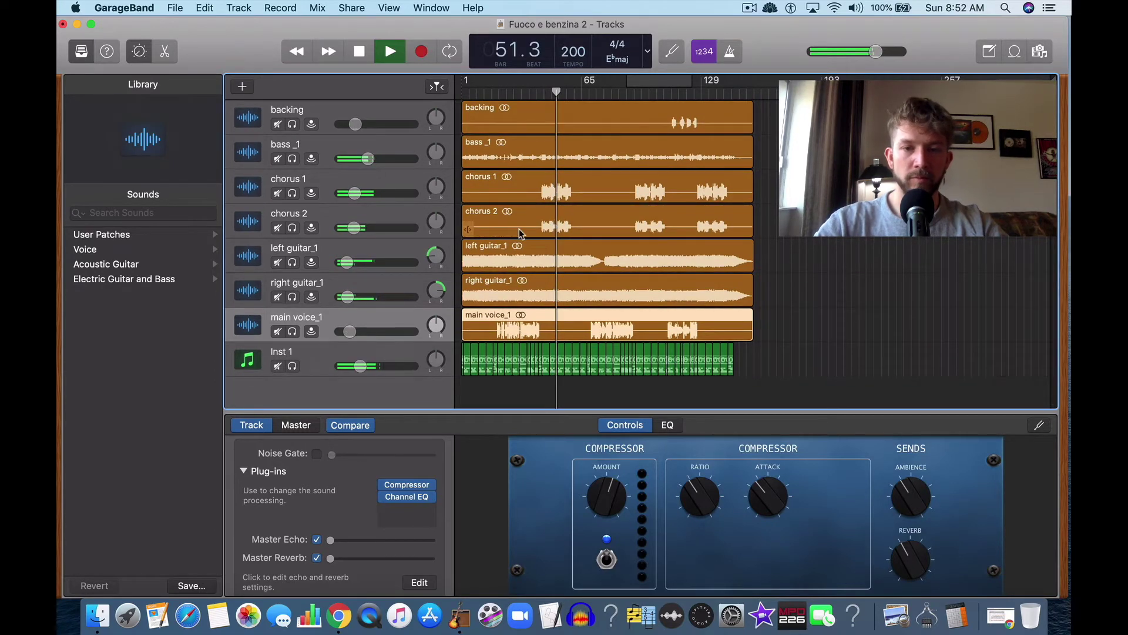
Skip playback ahead from the first chorus to the second verse, listen to the balance and stop
{"action": "scroll", "coordinate": [511, 206], "scroll_direction": "down", "scroll_amount": 5}
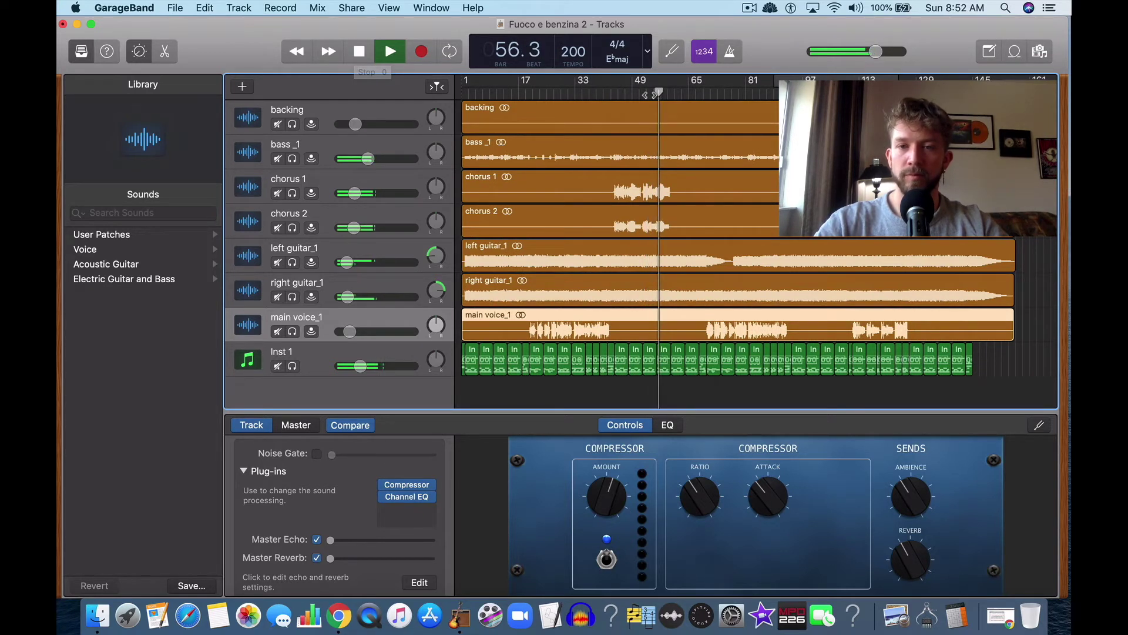
{"action": "left_click", "coordinate": [676, 96]}
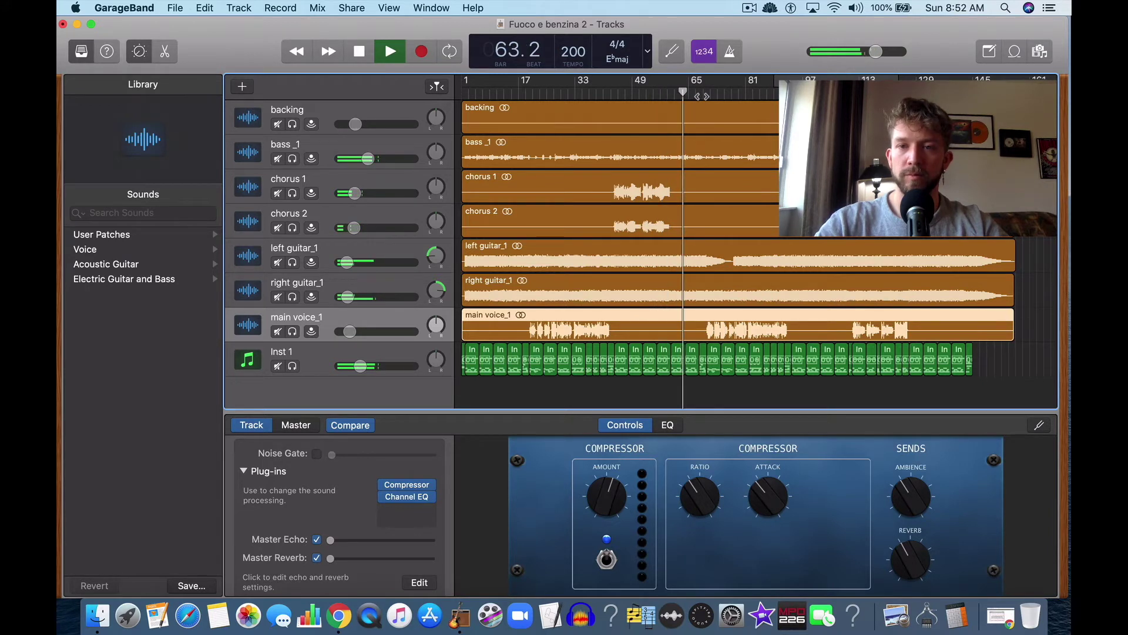
{"action": "left_click", "coordinate": [713, 96]}
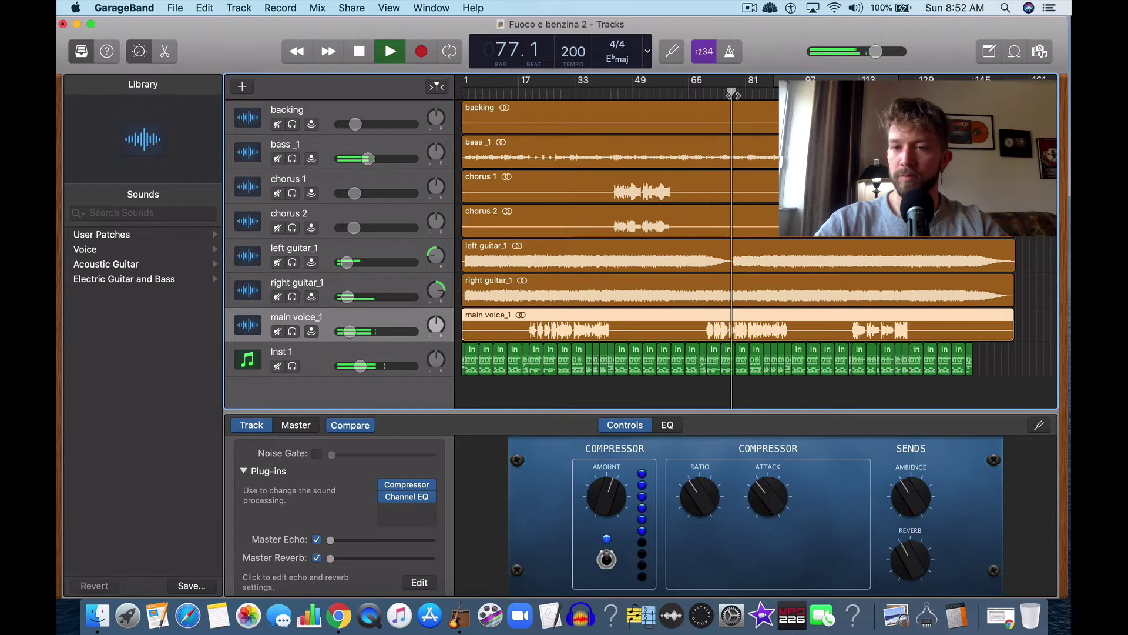
{"action": "left_click", "coordinate": [355, 50]}
Listen to the second verse from bar 77, stop and return to the start of the song
{"action": "left_click", "coordinate": [734, 93]}
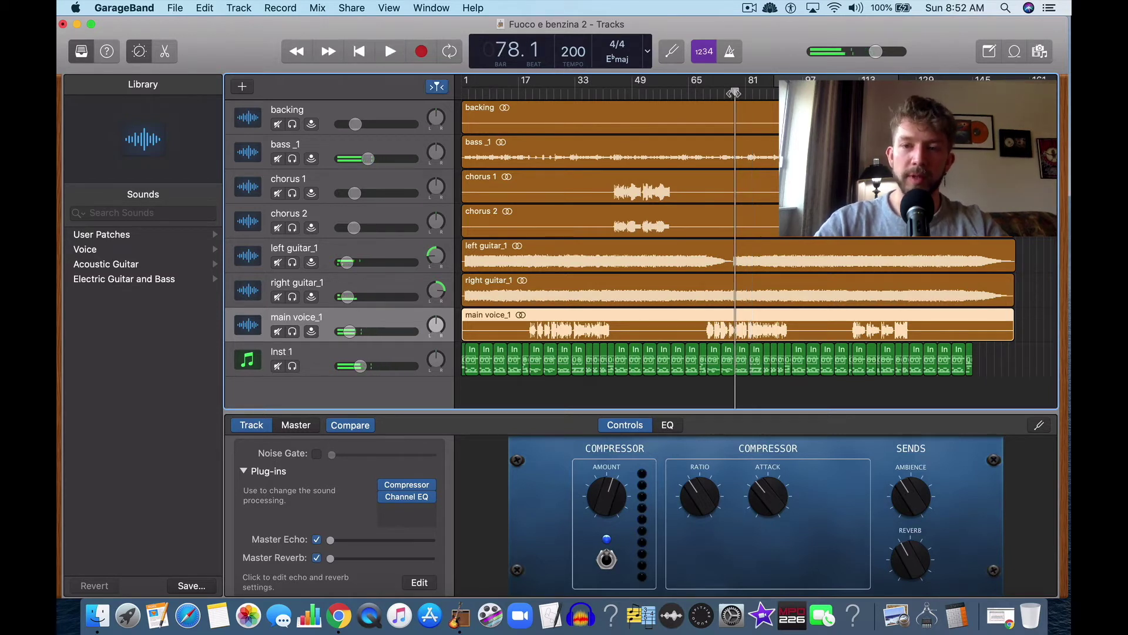
{"action": "left_click_drag", "start_coordinate": [729, 93], "coordinate": [731, 93]}
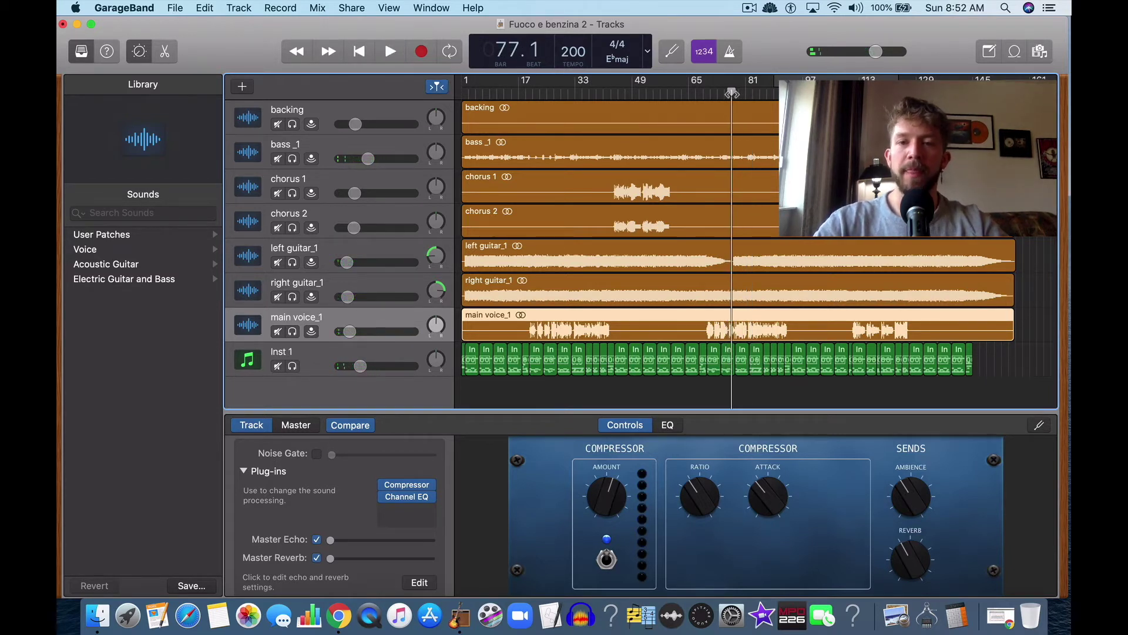
{"action": "left_click", "coordinate": [389, 51]}
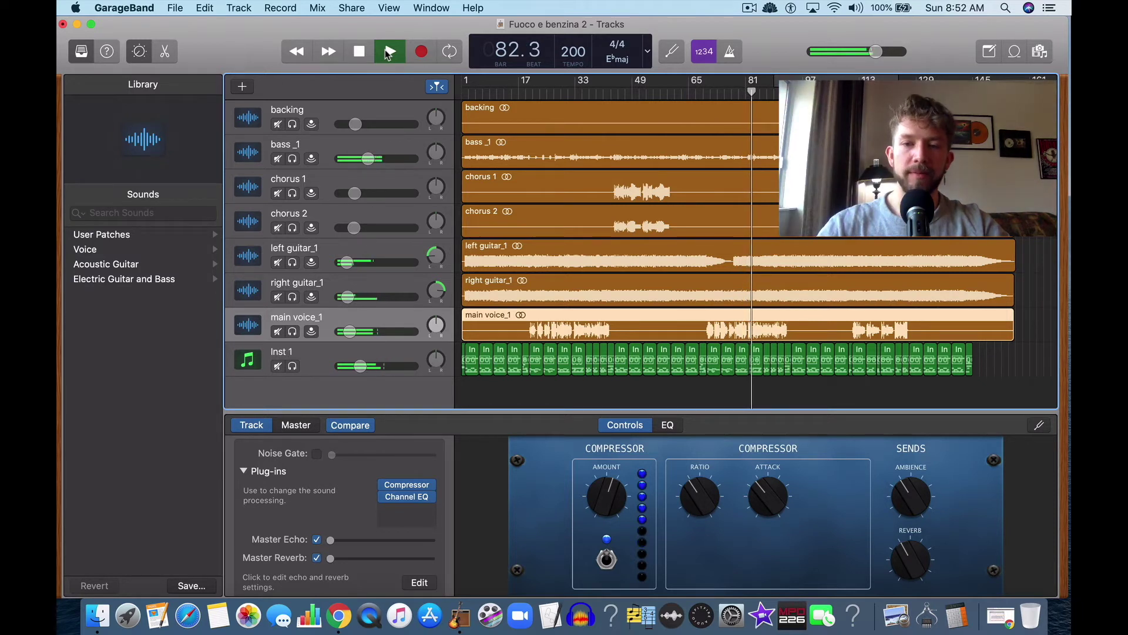
{"action": "double_click", "coordinate": [359, 52]}
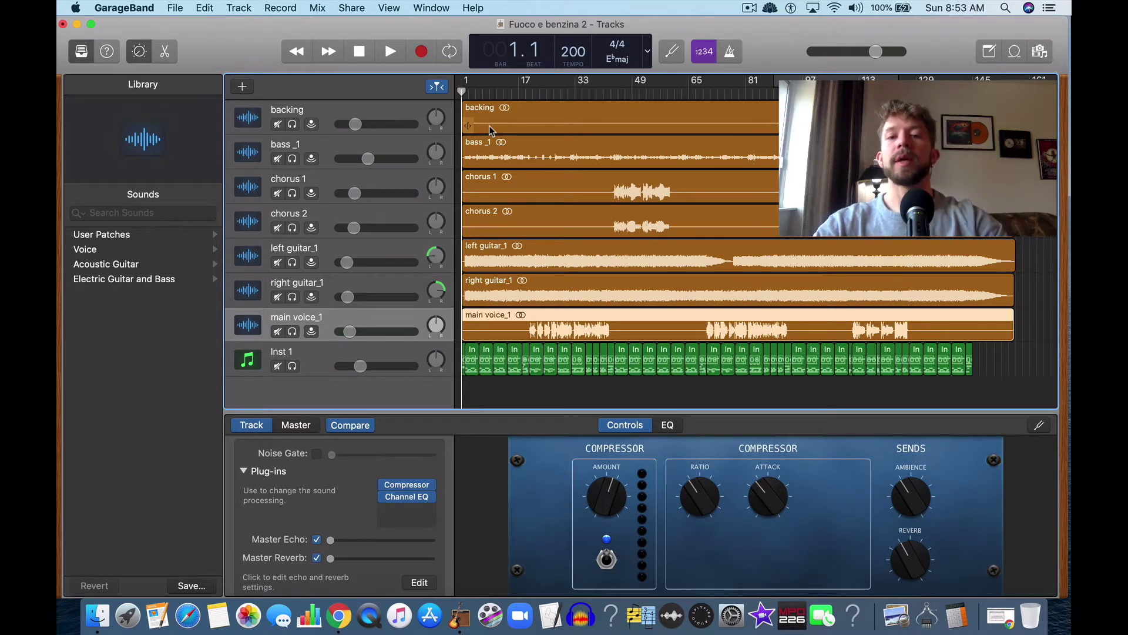
Select left guitar_1, listen to the second chorus from bar 95 and stop playback
{"action": "left_click", "coordinate": [328, 263]}
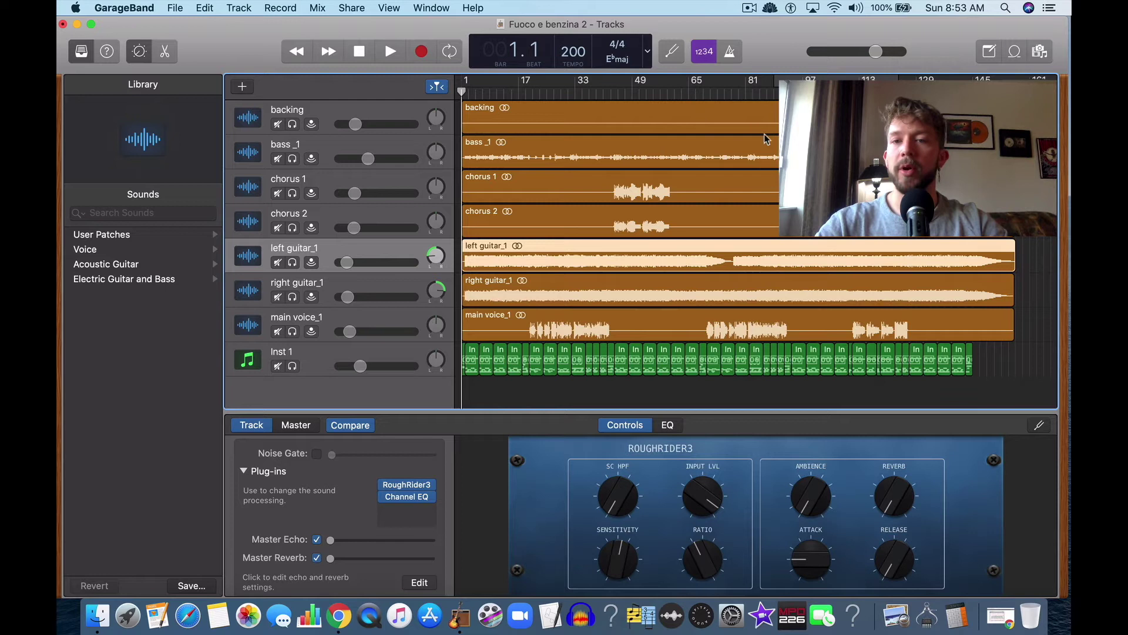
{"action": "left_click", "coordinate": [749, 91]}
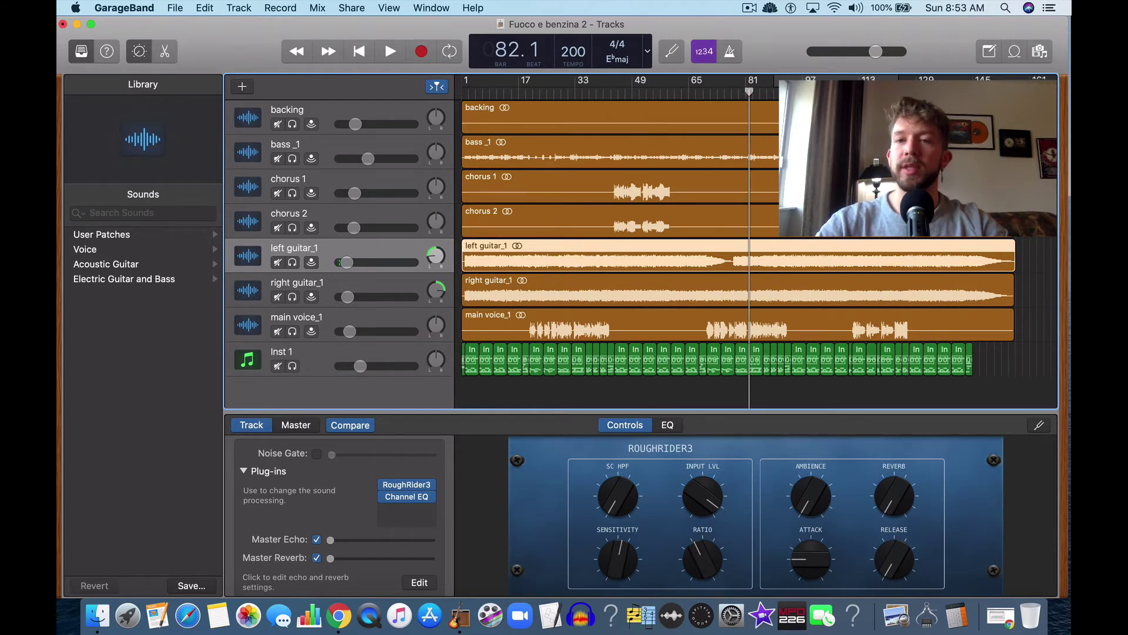
{"action": "left_click", "coordinate": [795, 88]}
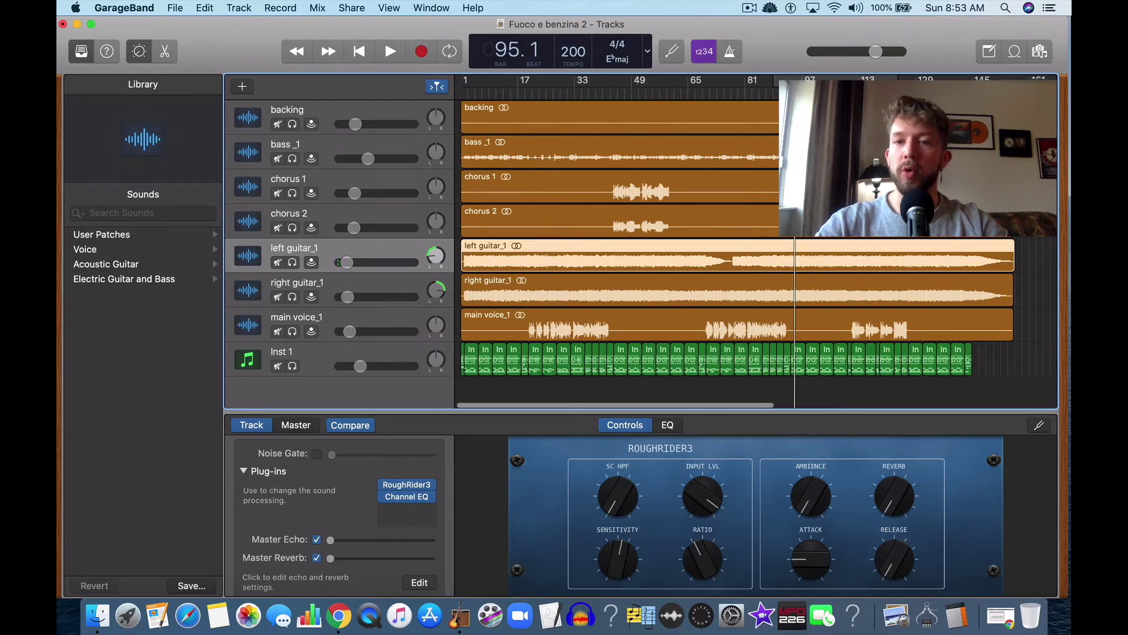
{"action": "left_click", "coordinate": [397, 51]}
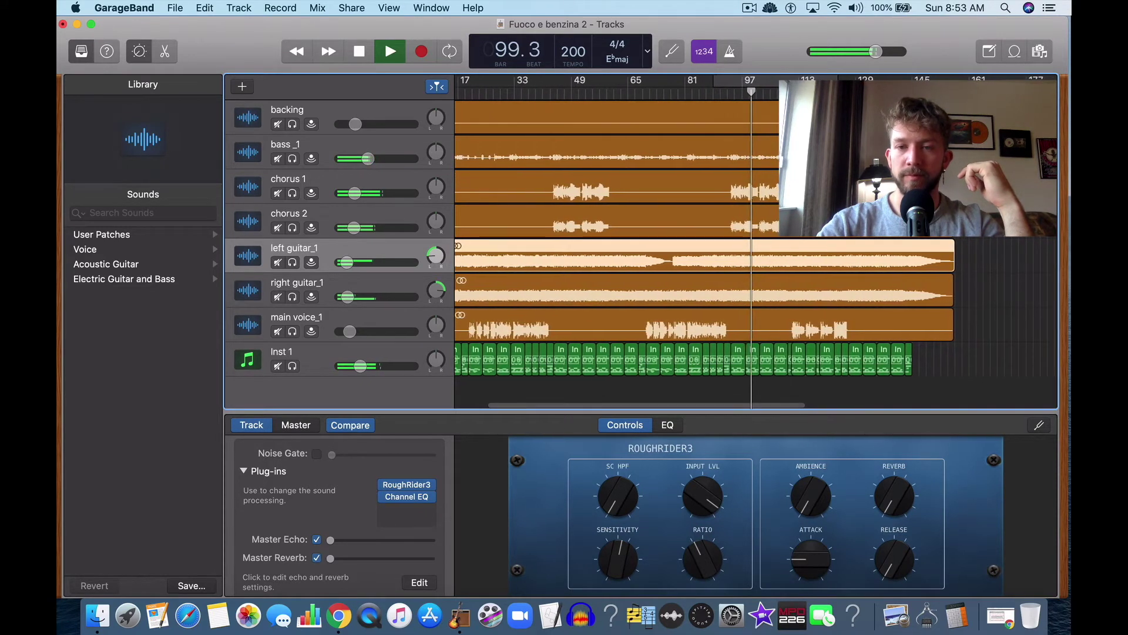
{"action": "left_click", "coordinate": [364, 53]}
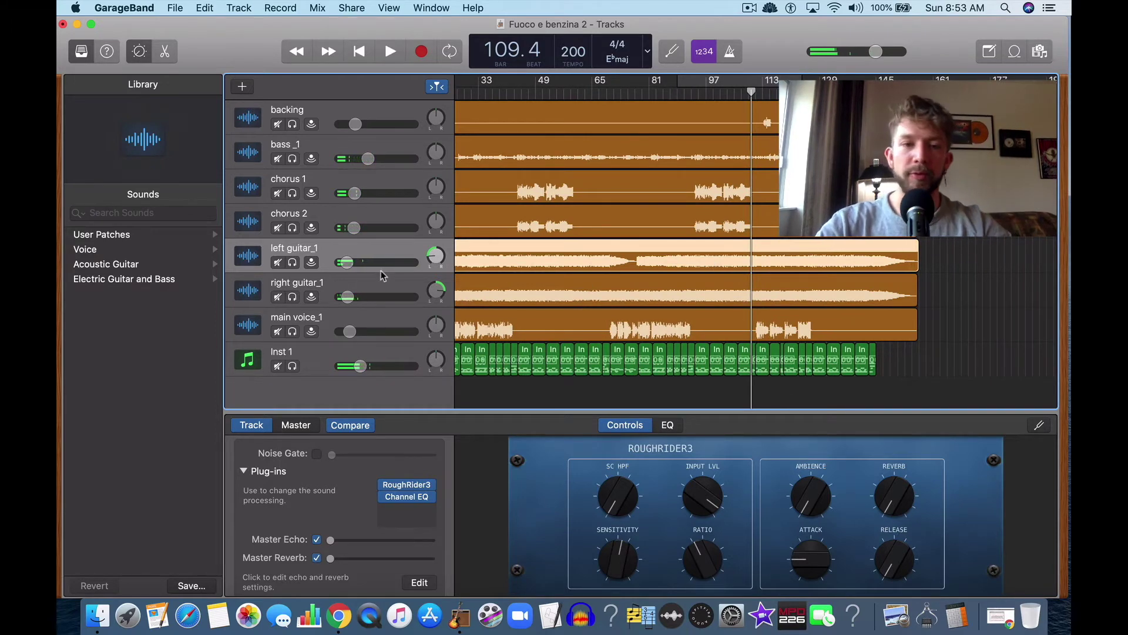
Show volume automation and add points on left guitar_1 that slightly lower its volume across the second chorus, about bars 92 to 110
{"action": "key", "text": "a"}
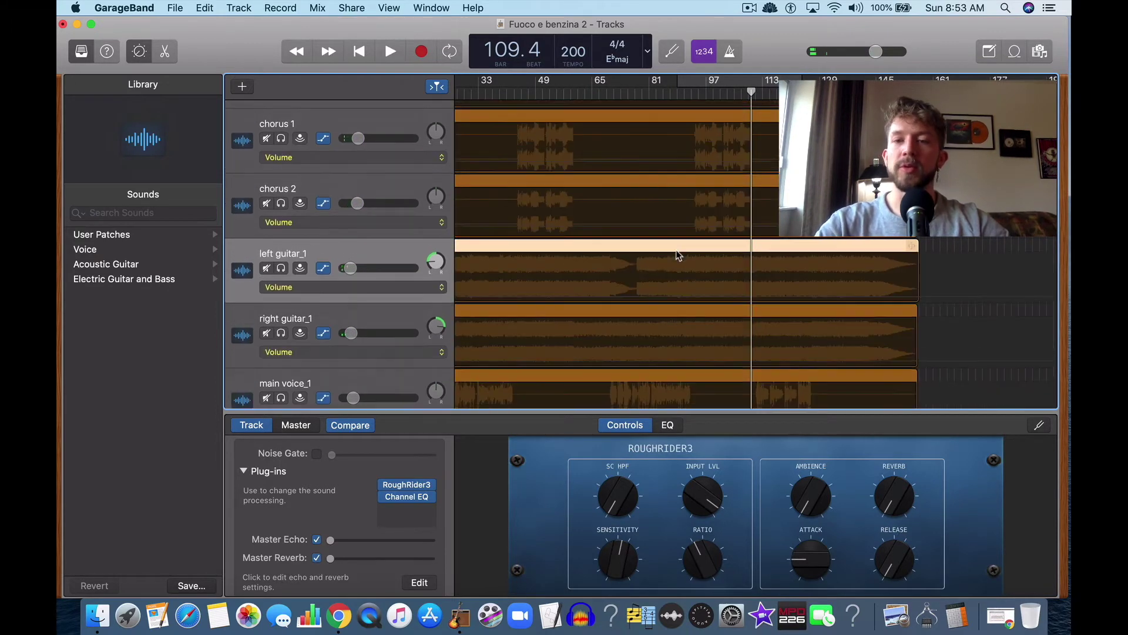
{"action": "left_click", "coordinate": [685, 285]}
{"action": "left_click_drag", "start_coordinate": [689, 295], "coordinate": [690, 285]}
{"action": "key", "text": "super+z"}
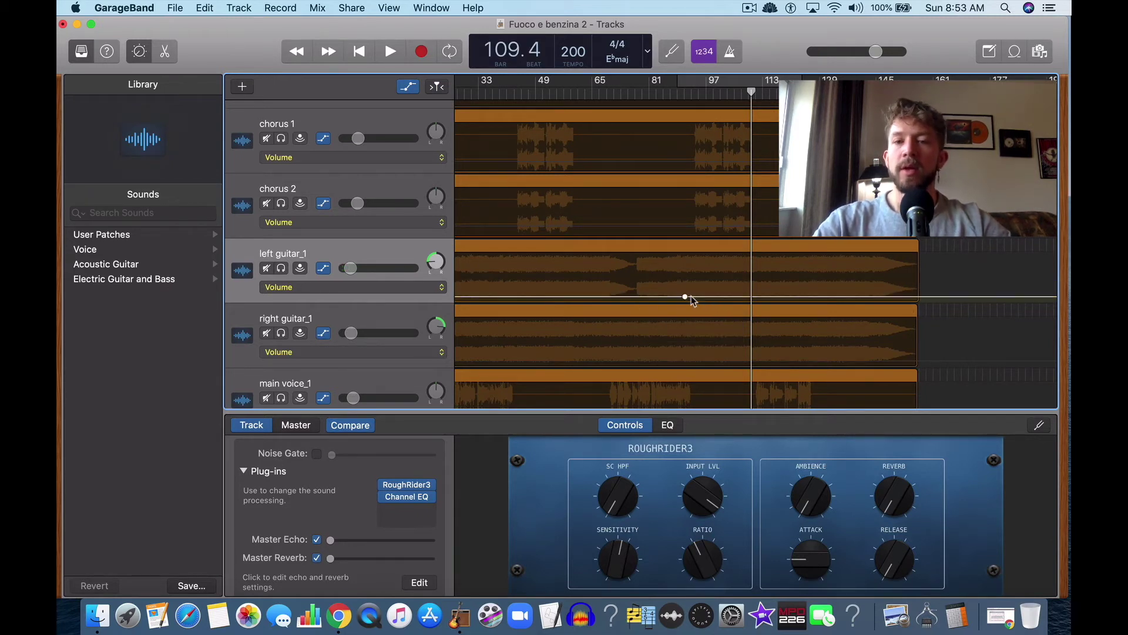
{"action": "left_click", "coordinate": [691, 297]}
{"action": "left_click", "coordinate": [753, 297]}
{"action": "left_click", "coordinate": [756, 296]}
{"action": "left_click_drag", "start_coordinate": [739, 298], "coordinate": [739, 300]}
Play from bar 92 and add volume automation points on right guitar_1 that dip it to about -32.1 dB across the second chorus
{"action": "left_click", "coordinate": [687, 89]}
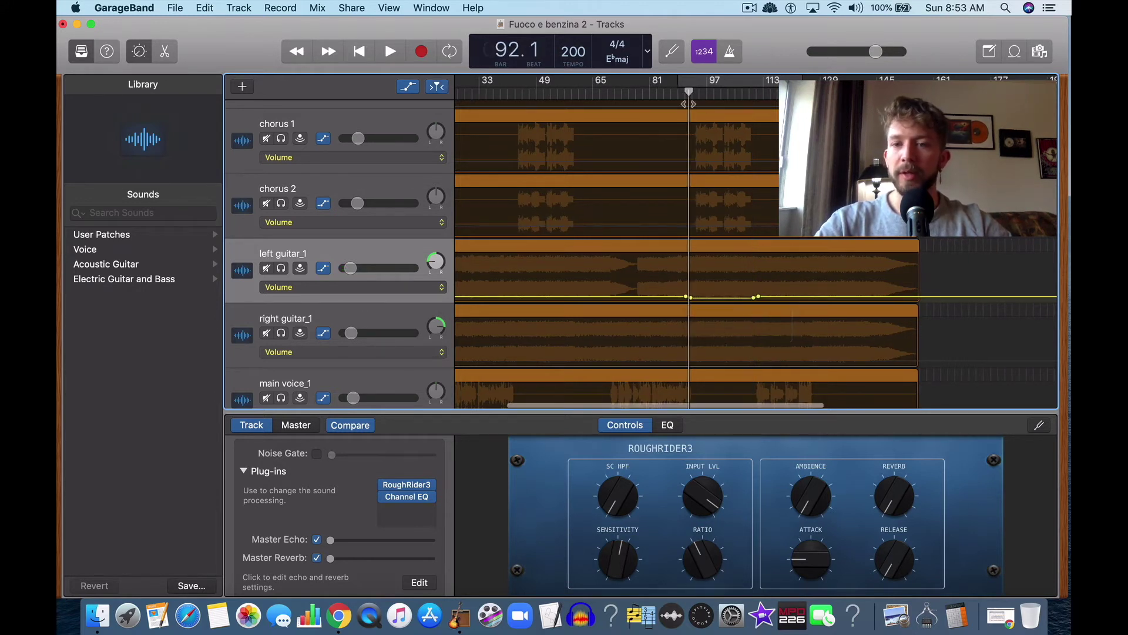
{"action": "key", "text": "space"}
{"action": "scroll", "coordinate": [686, 273], "scroll_direction": "down", "scroll_amount": 2}
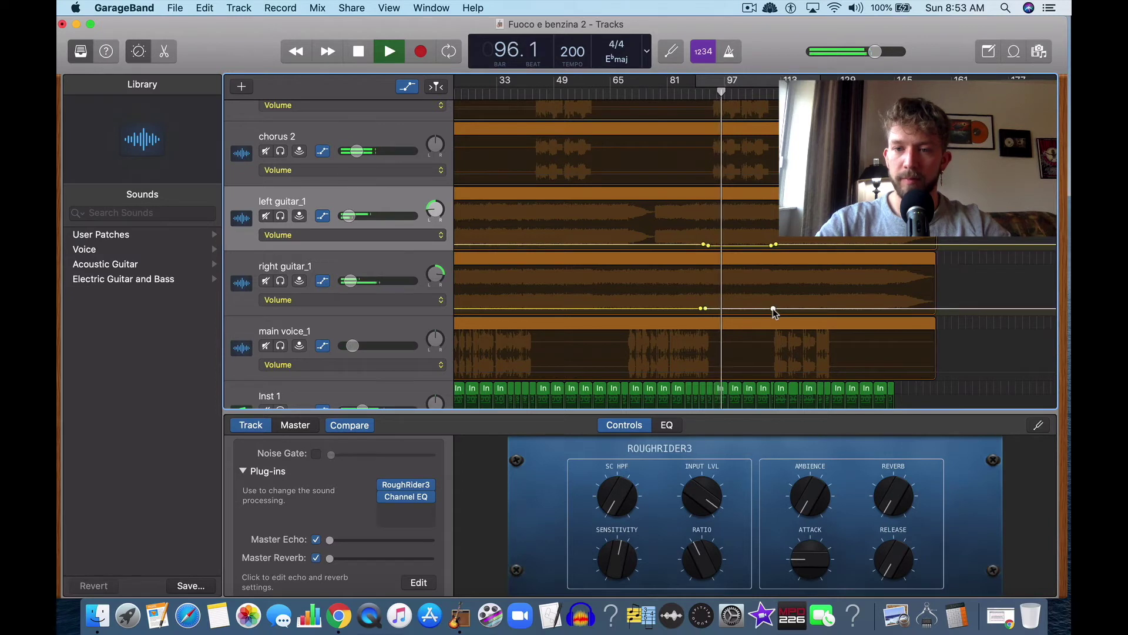
{"action": "left_click", "coordinate": [751, 309]}
{"action": "left_click_drag", "start_coordinate": [752, 310], "coordinate": [752, 312]}
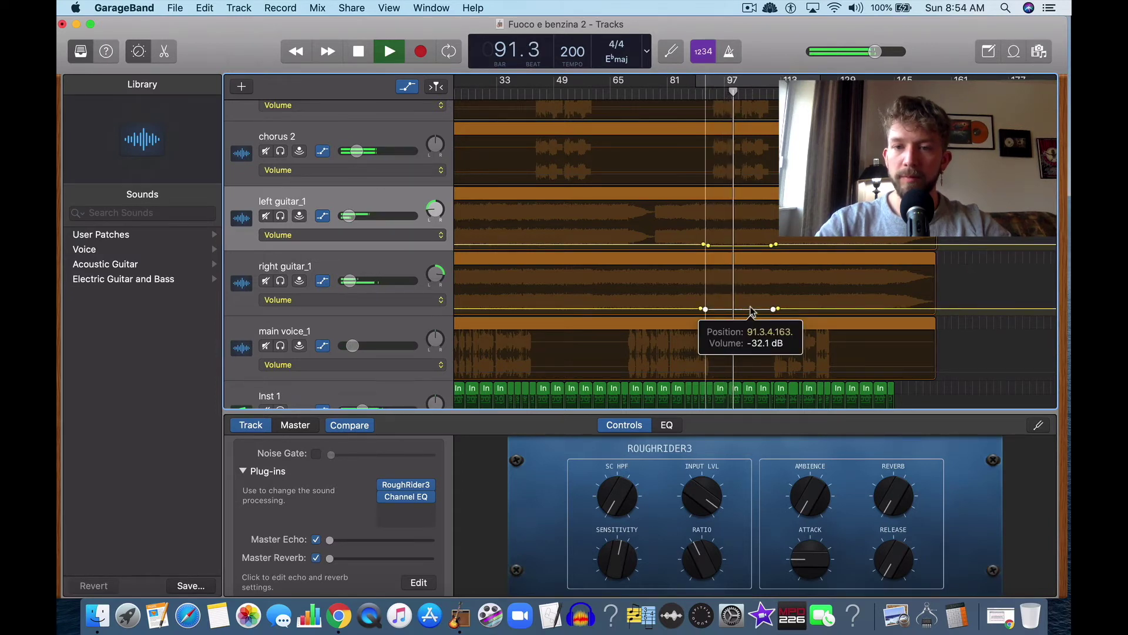
Replay the second chorus from just before the guitar dips and fine-tune right guitar_1's lowered automation section
{"action": "left_click", "coordinate": [700, 94]}
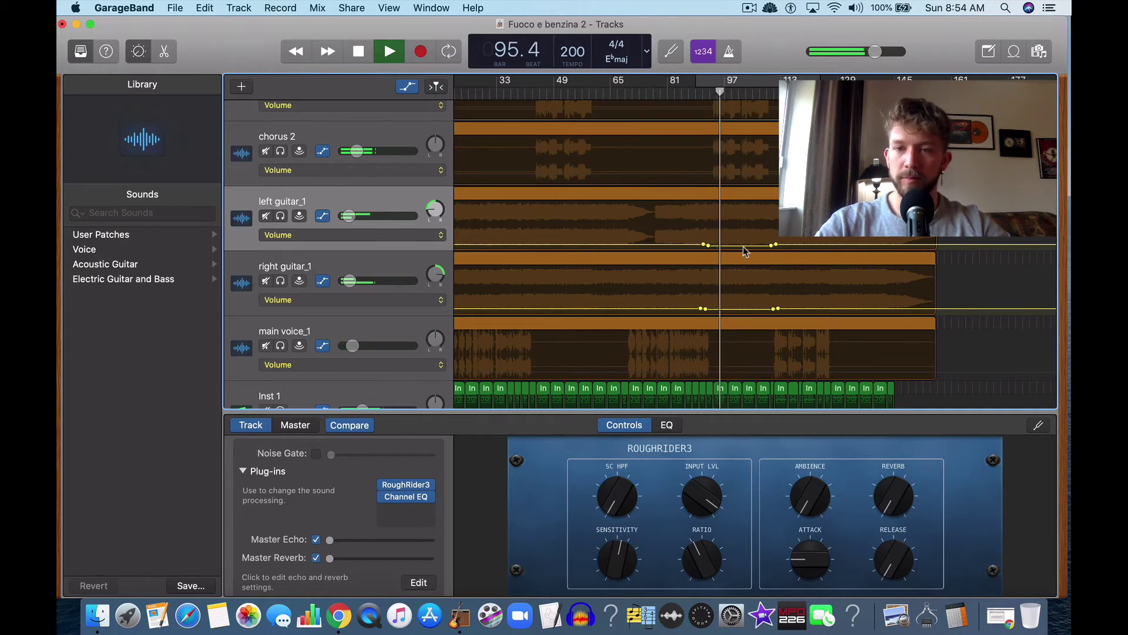
{"action": "key", "text": "super+Right"}
{"action": "key", "text": "super+Right"}
{"action": "mouse_move", "coordinate": [744, 252]}
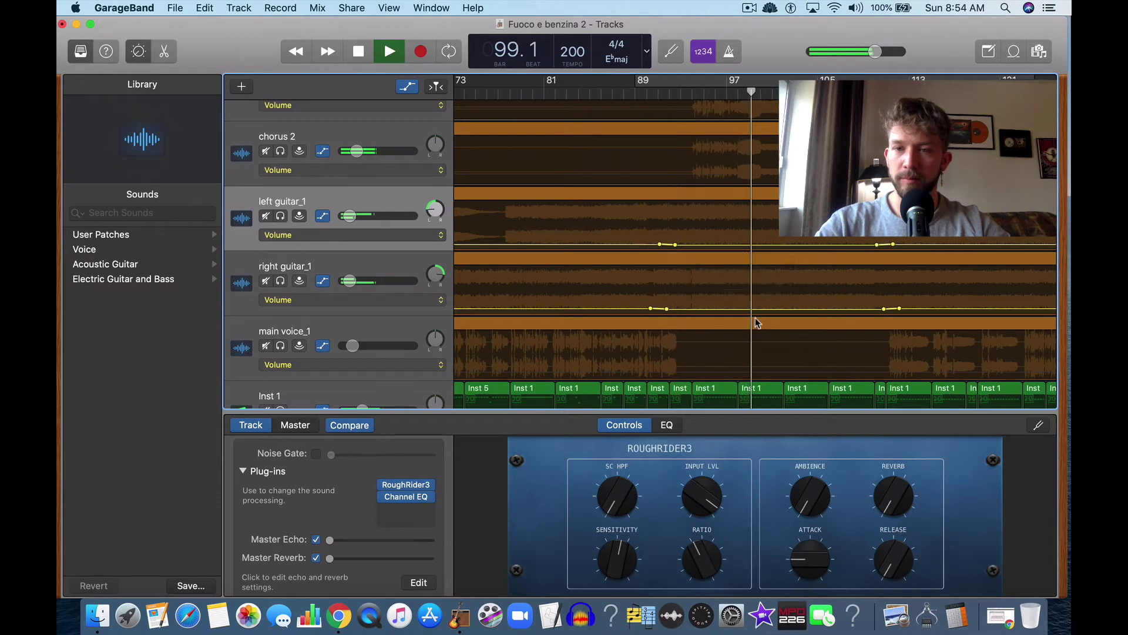
{"action": "mouse_move", "coordinate": [757, 313]}
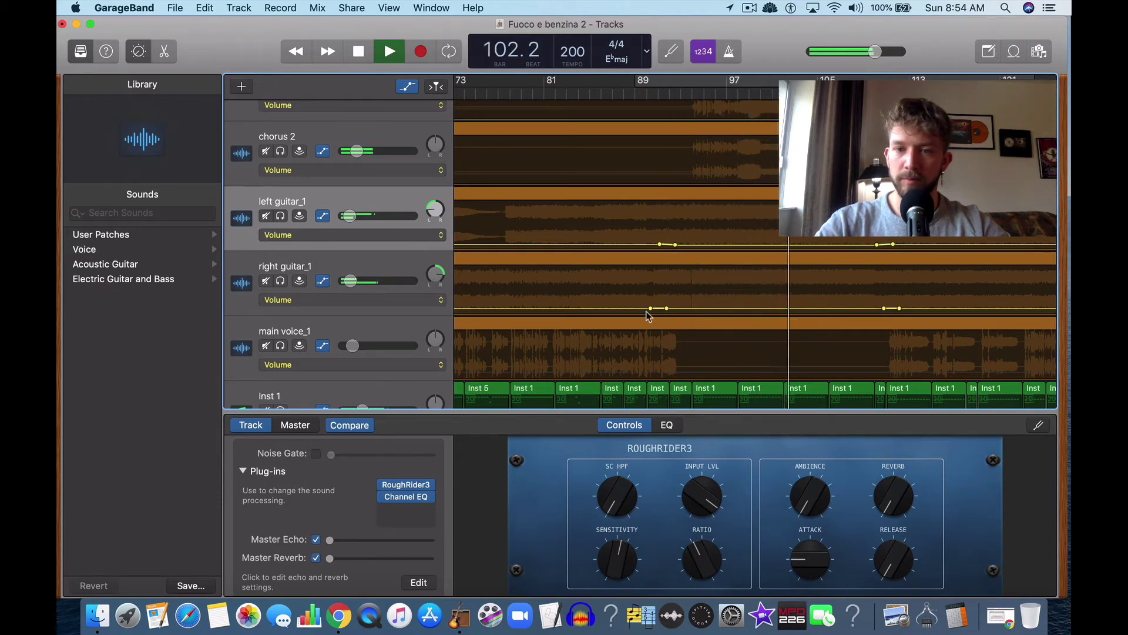
{"action": "left_click_drag", "start_coordinate": [666, 308], "coordinate": [696, 313]}
{"action": "left_click", "coordinate": [699, 246]}
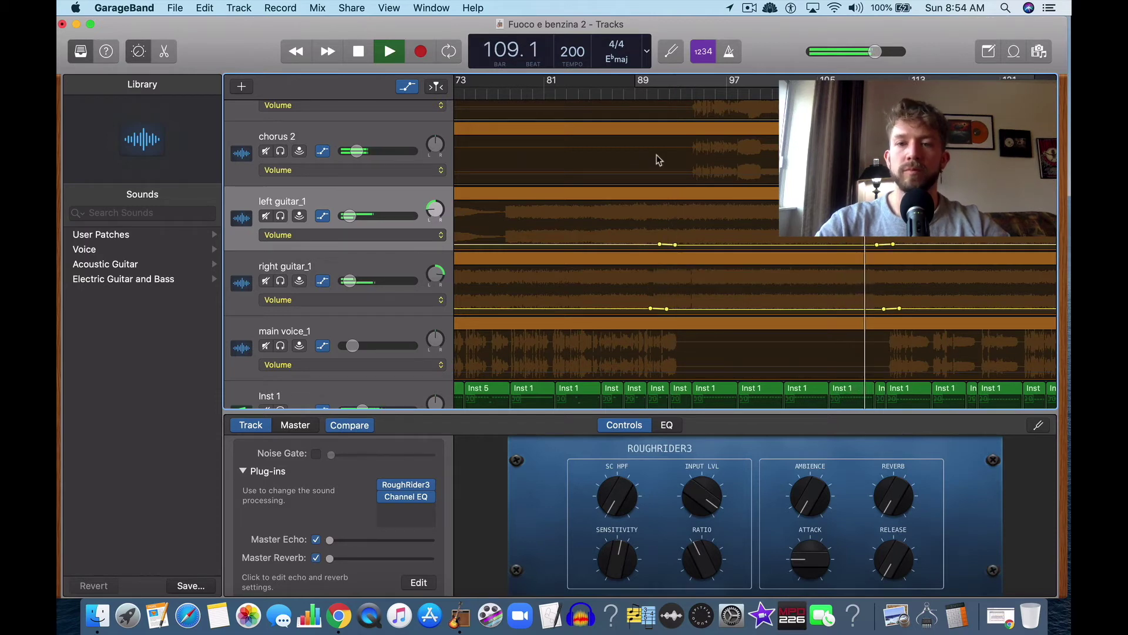
Hide the track automation and stop playback at the start of the song
{"action": "key", "text": "a"}
{"action": "key", "text": "space"}
{"action": "key", "text": "Return"}
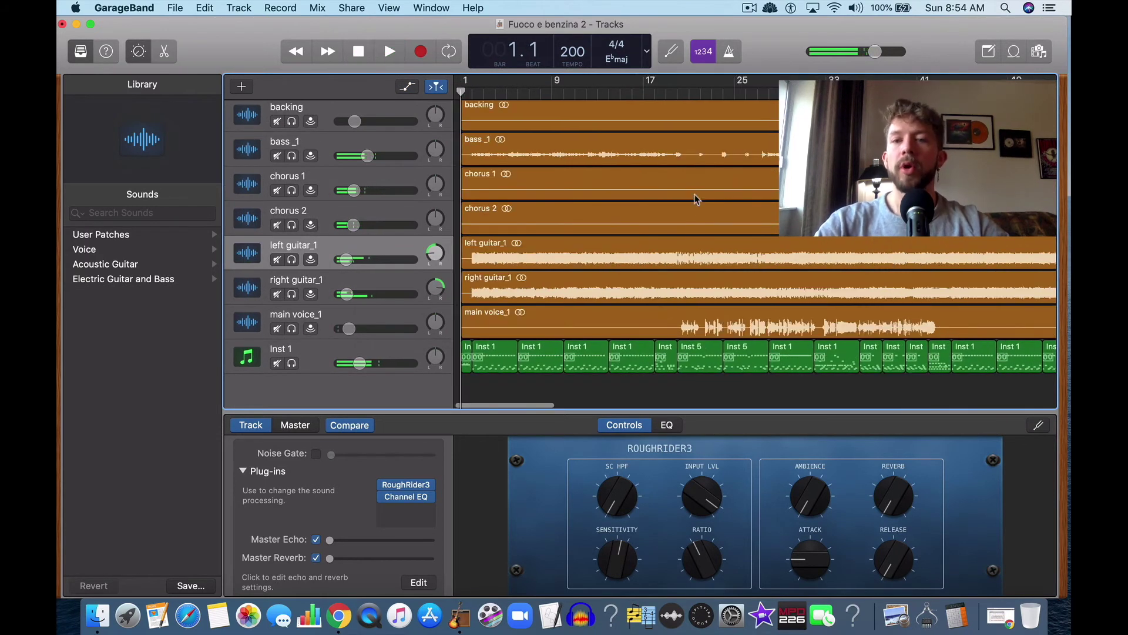
Add a second Channel EQ to left guitar_1 after the existing one and close its window
{"action": "left_click", "coordinate": [406, 509]}
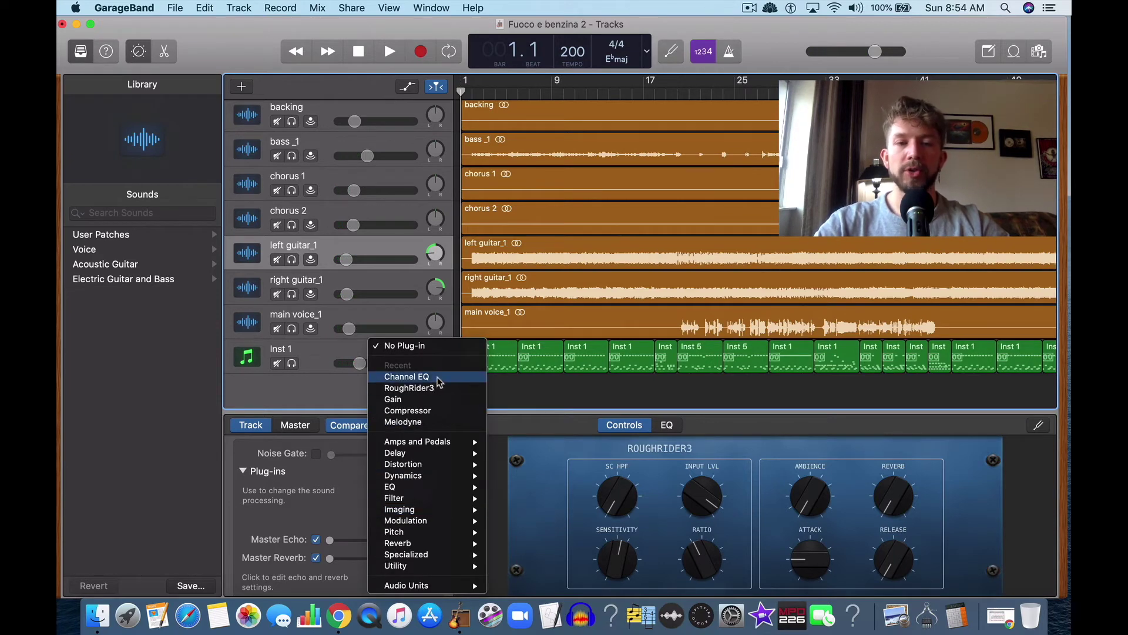
{"action": "left_click", "coordinate": [435, 376]}
{"action": "left_click", "coordinate": [150, 109]}
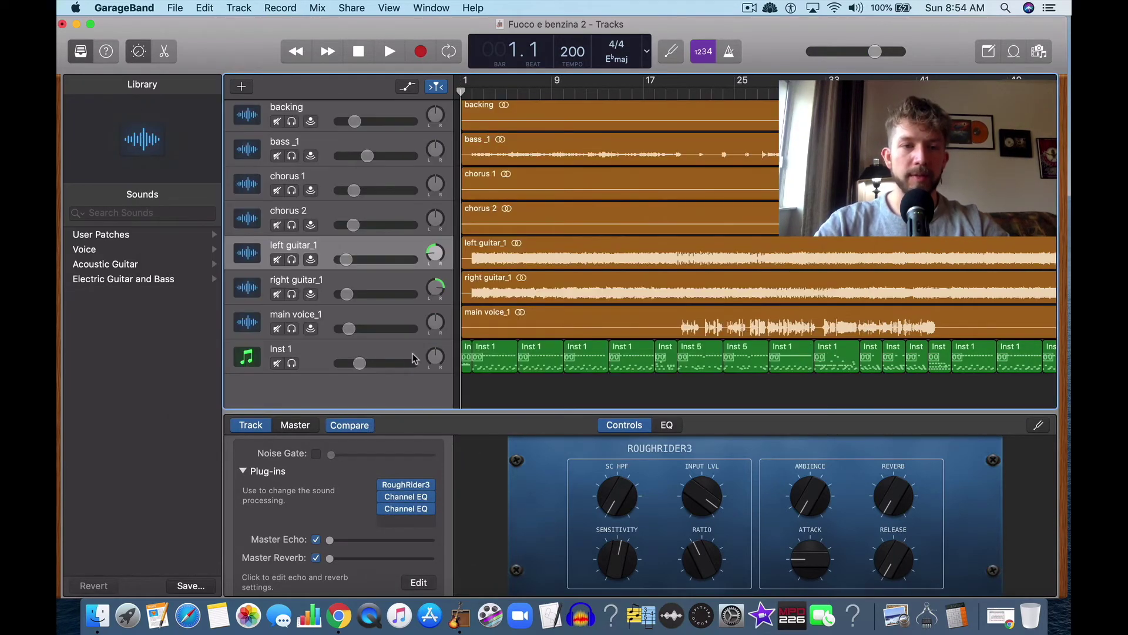
Add a second Channel EQ to right guitar_1 after the existing one and close its window
{"action": "left_click", "coordinate": [329, 292]}
{"action": "left_click", "coordinate": [406, 499]}
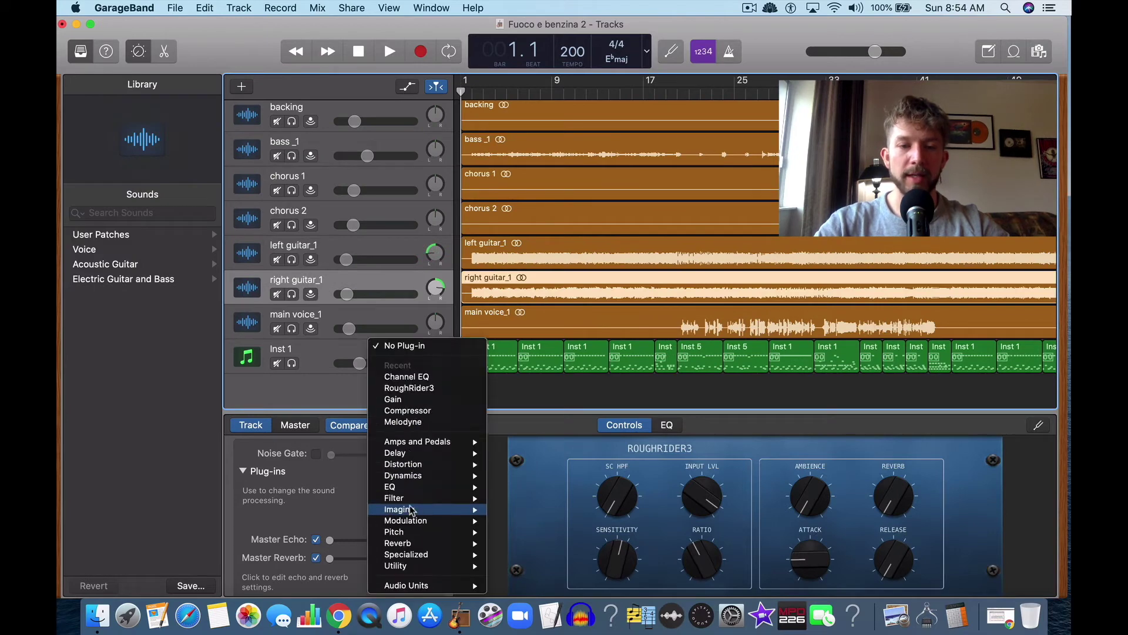
{"action": "left_click", "coordinate": [422, 376]}
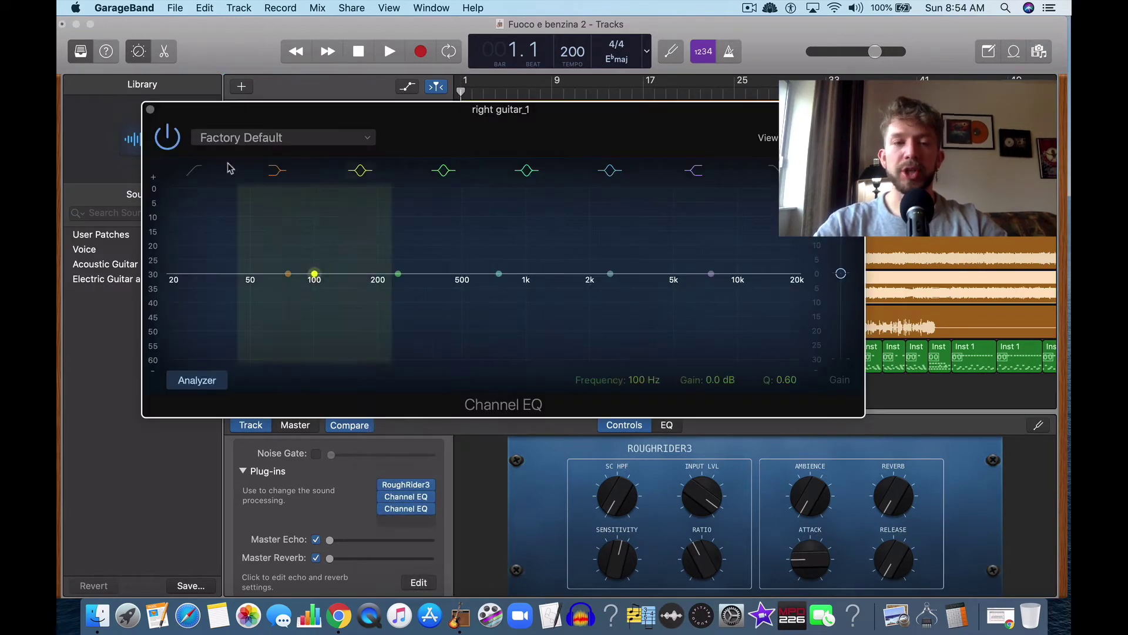
{"action": "left_click", "coordinate": [151, 109]}
Show track automation with the playhead at bar 92, examine the Channel EQ 2 parameters available for right guitar_1, and hide automation
{"action": "right_click", "coordinate": [803, 245]}
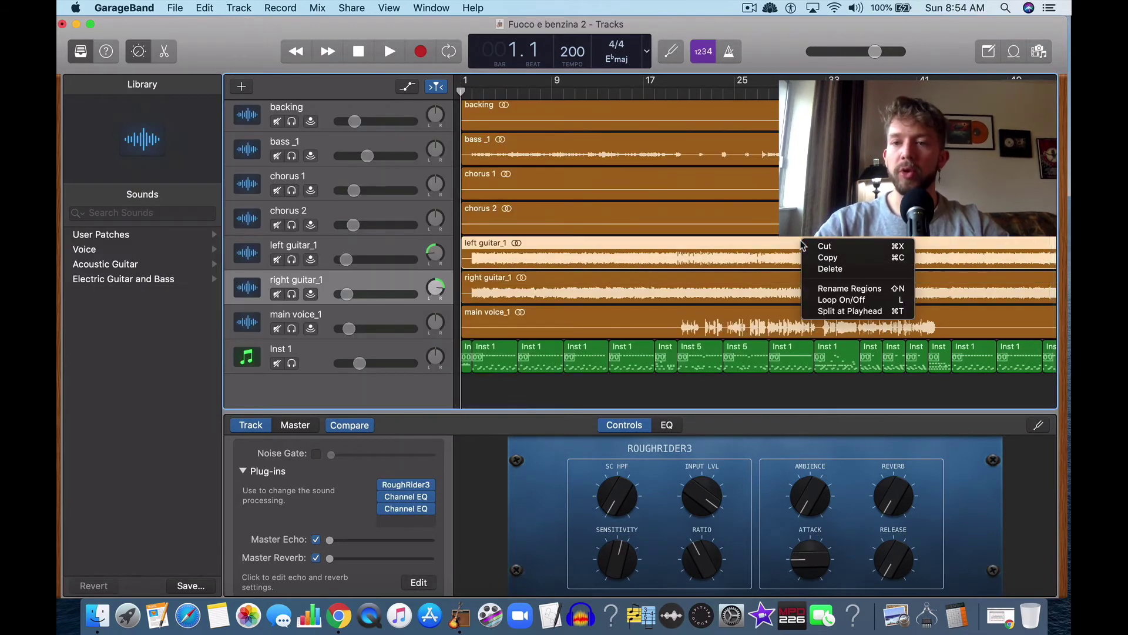
{"action": "left_click", "coordinate": [576, 265]}
{"action": "scroll", "coordinate": [640, 277], "scroll_direction": "right", "scroll_amount": 10}
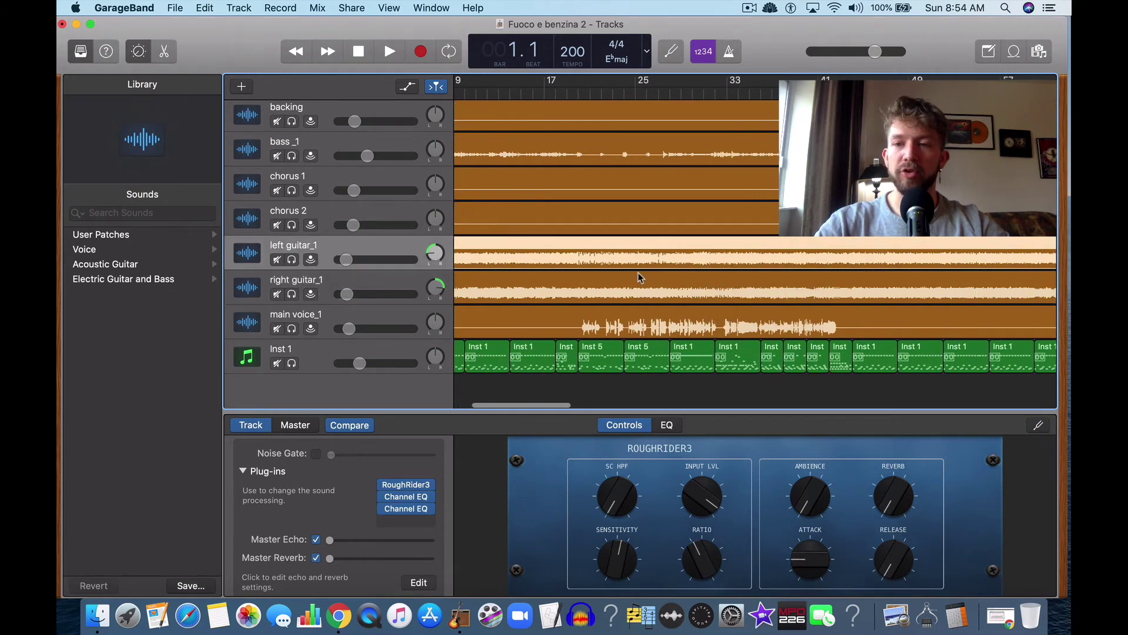
{"action": "key", "text": "super+Left"}
{"action": "key", "text": "super+Left"}
{"action": "key", "text": "super+Left"}
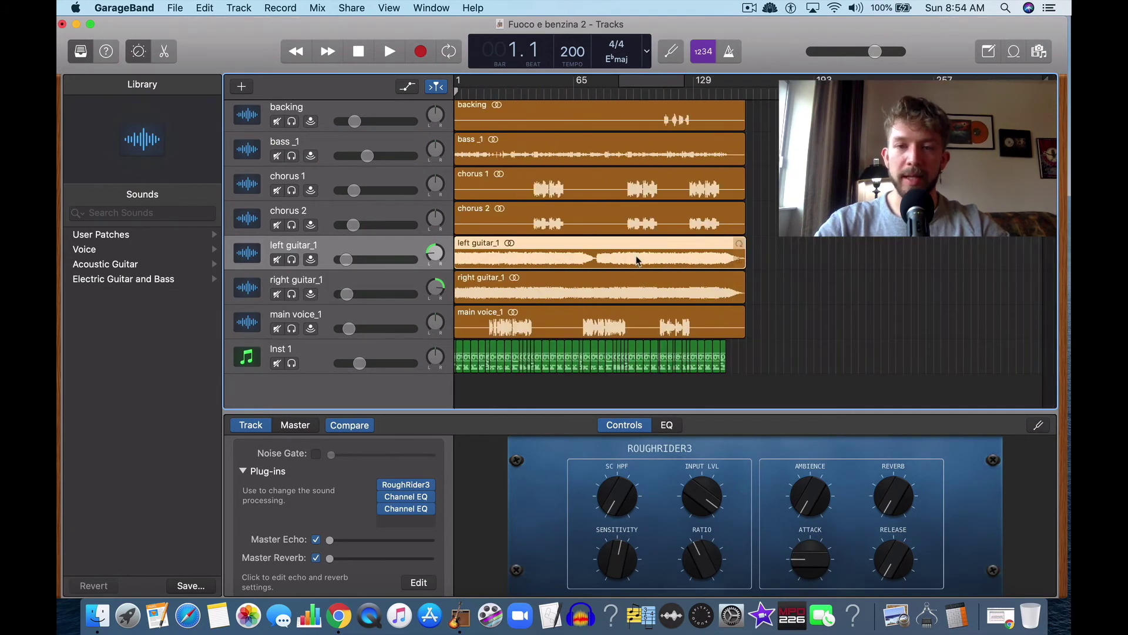
{"action": "left_click", "coordinate": [625, 89]}
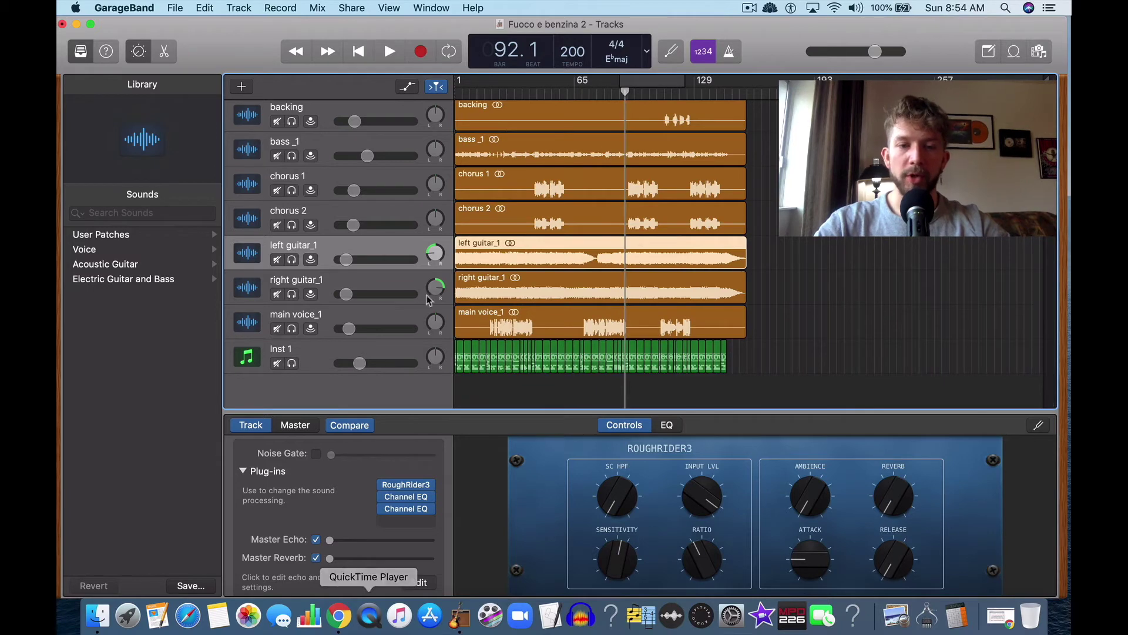
{"action": "key", "text": "a"}
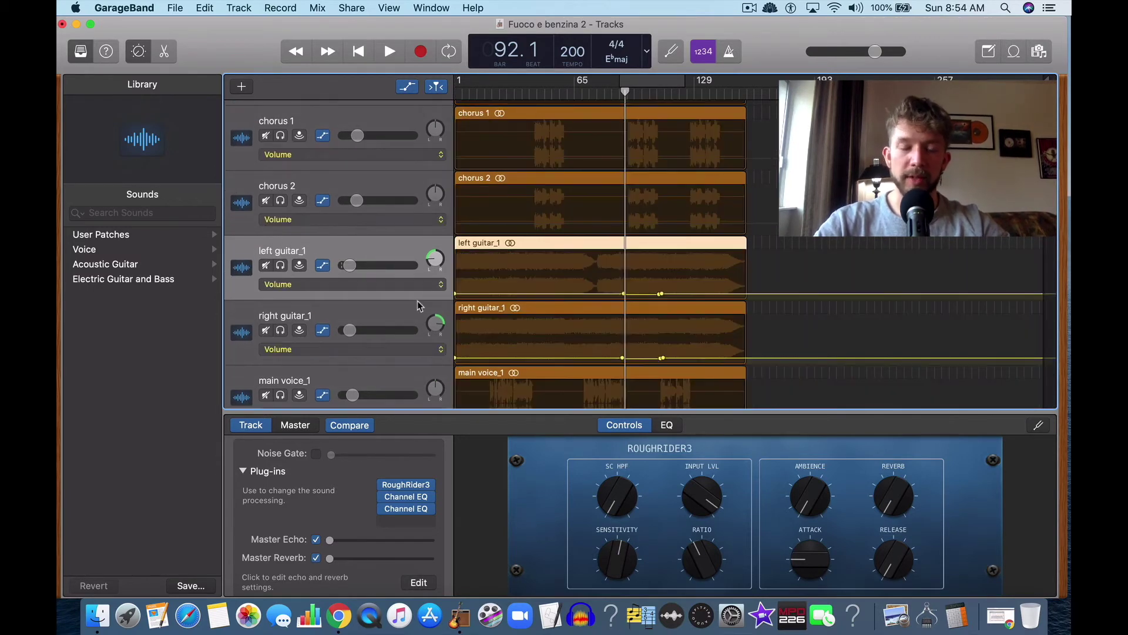
{"action": "scroll", "coordinate": [566, 292], "scroll_direction": "down", "scroll_amount": 5}
{"action": "left_click", "coordinate": [403, 244]}
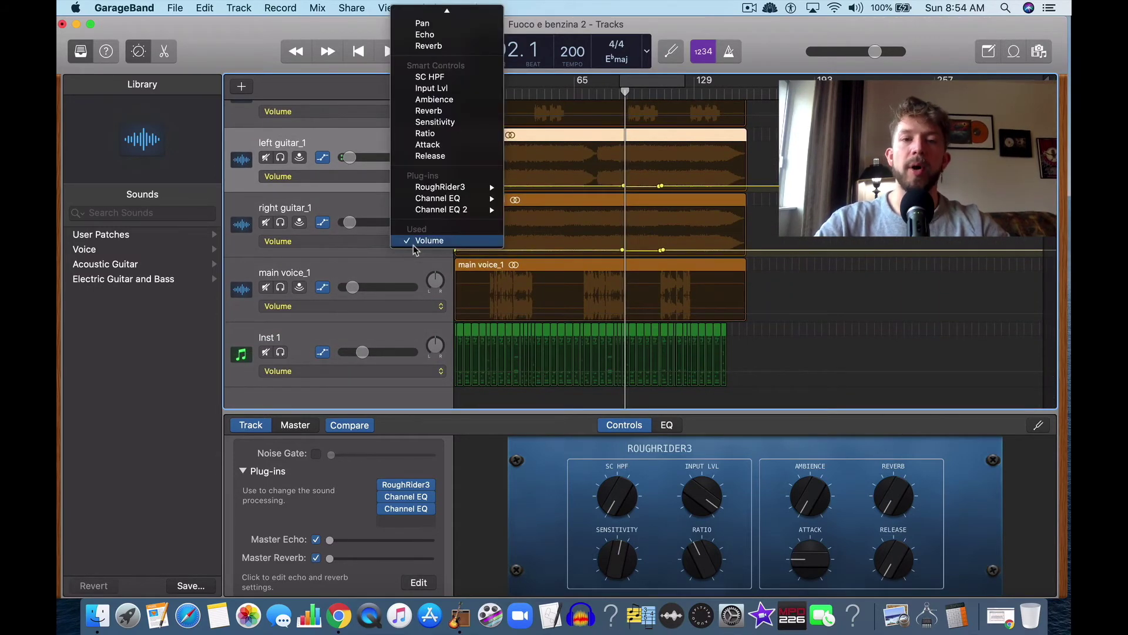
{"action": "mouse_move", "coordinate": [470, 210]}
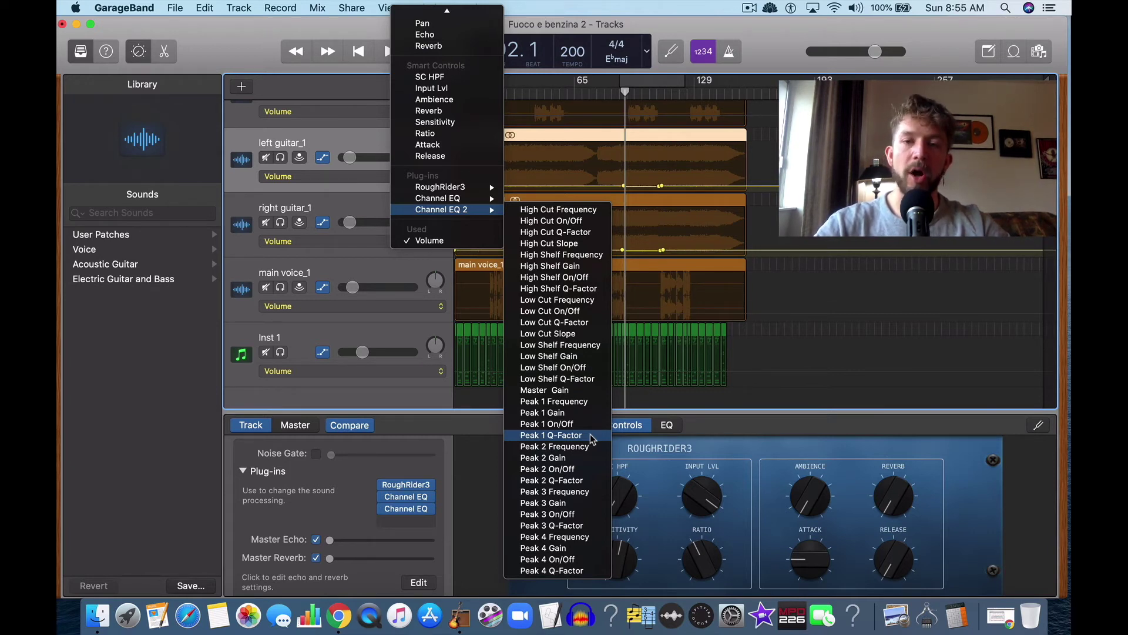
{"action": "left_click", "coordinate": [776, 131]}
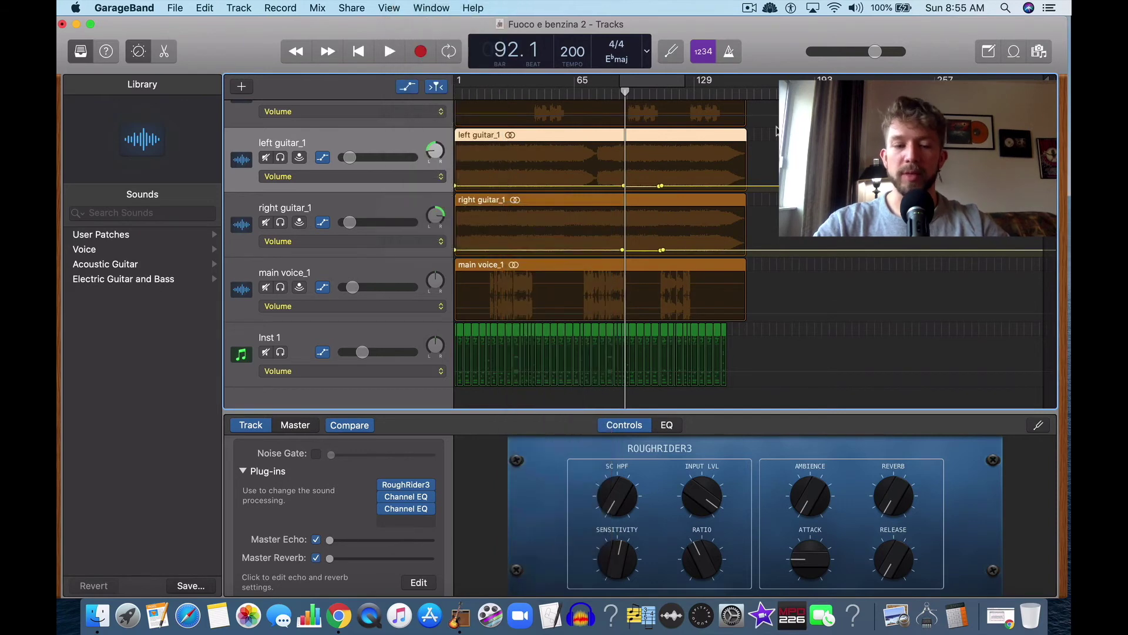
{"action": "key", "text": "a"}
Play the full mix around the dip in left guitar_1's waveform near bar 75 and stop playback
{"action": "scroll", "coordinate": [528, 236], "scroll_direction": "up", "scroll_amount": 6}
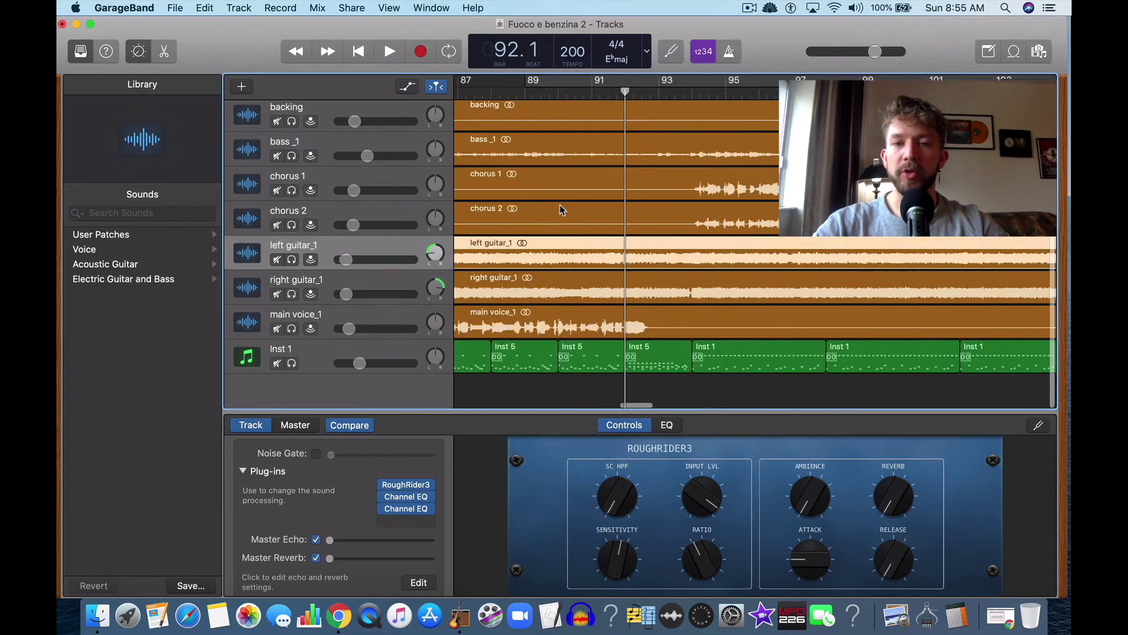
{"action": "scroll", "coordinate": [577, 212], "scroll_direction": "left", "scroll_amount": 10}
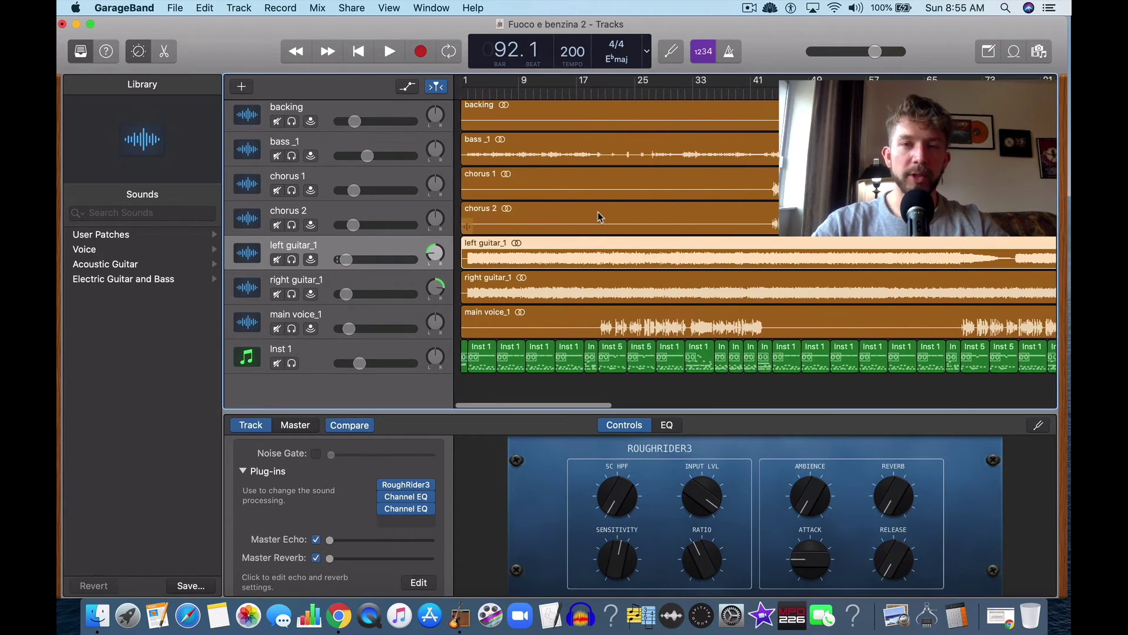
{"action": "left_click", "coordinate": [474, 93]}
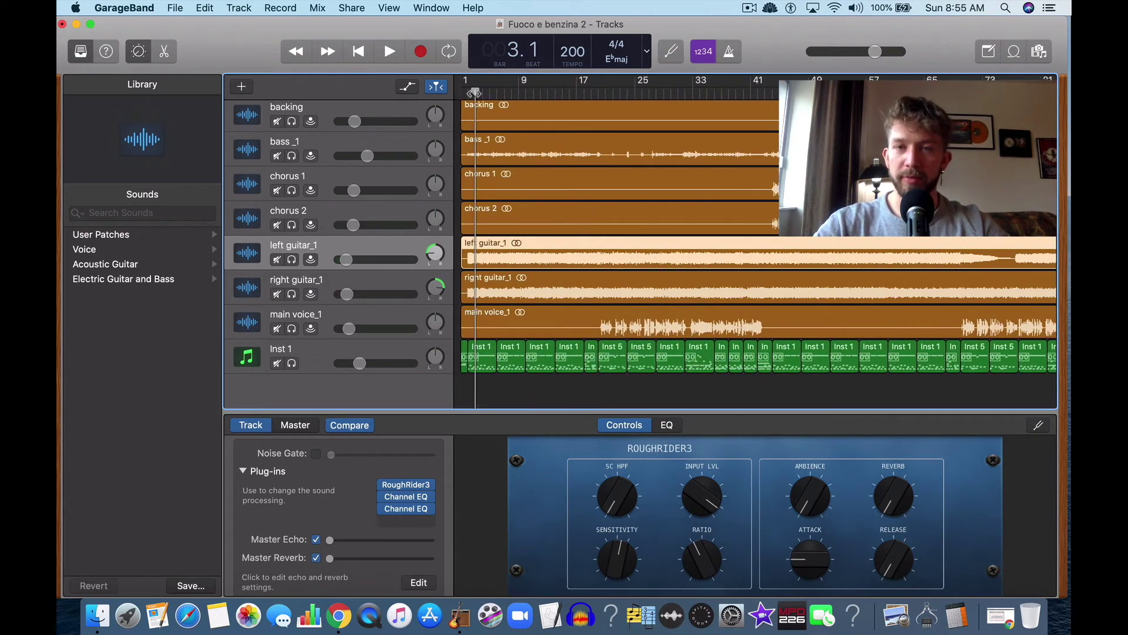
{"action": "scroll", "coordinate": [714, 164], "scroll_direction": "right", "scroll_amount": 12}
{"action": "left_click", "coordinate": [704, 92]}
{"action": "left_click", "coordinate": [389, 52]}
{"action": "scroll", "coordinate": [705, 195], "scroll_direction": "left", "scroll_amount": 2}
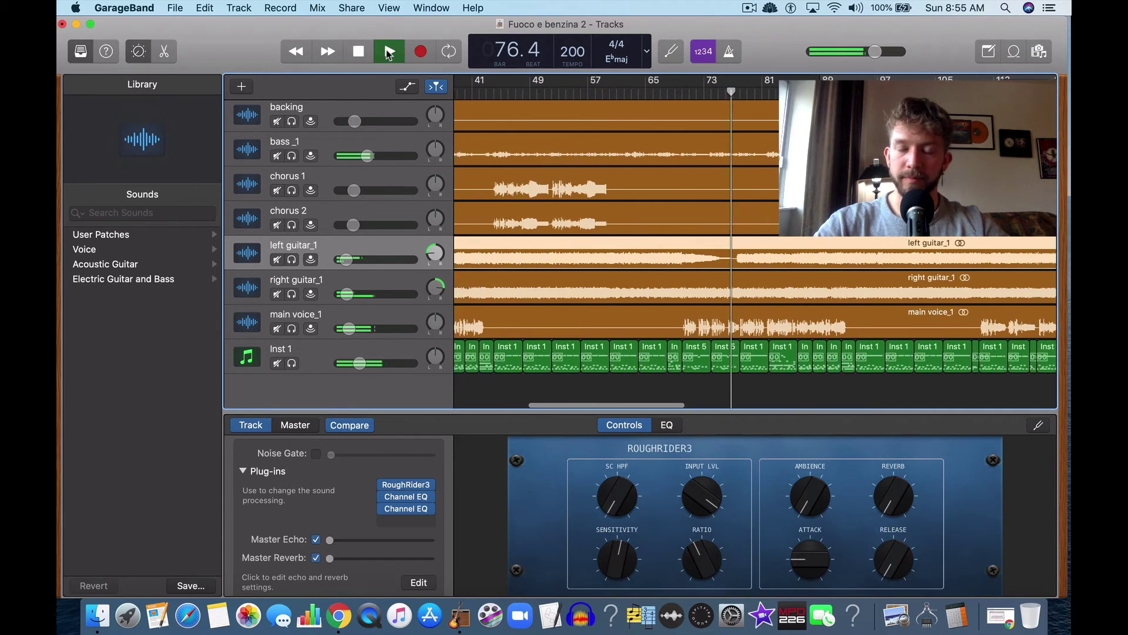
{"action": "scroll", "coordinate": [559, 135], "scroll_direction": "right", "scroll_amount": 1}
{"action": "left_click", "coordinate": [359, 52]}
{"action": "left_click", "coordinate": [734, 89]}
{"action": "left_click", "coordinate": [385, 57]}
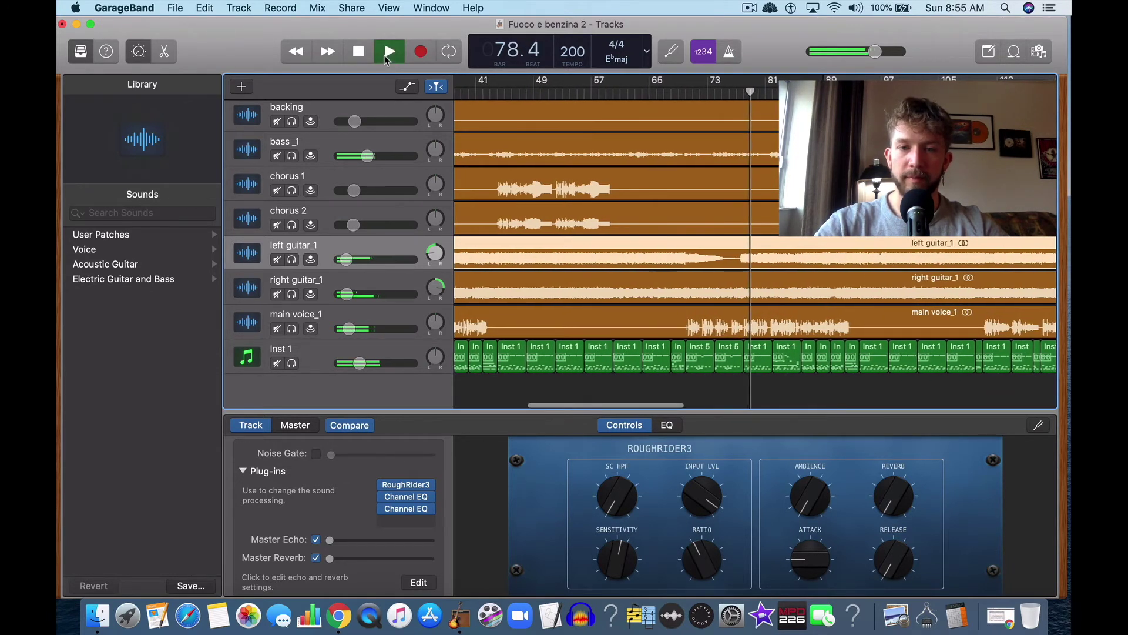
{"action": "left_click", "coordinate": [389, 54]}
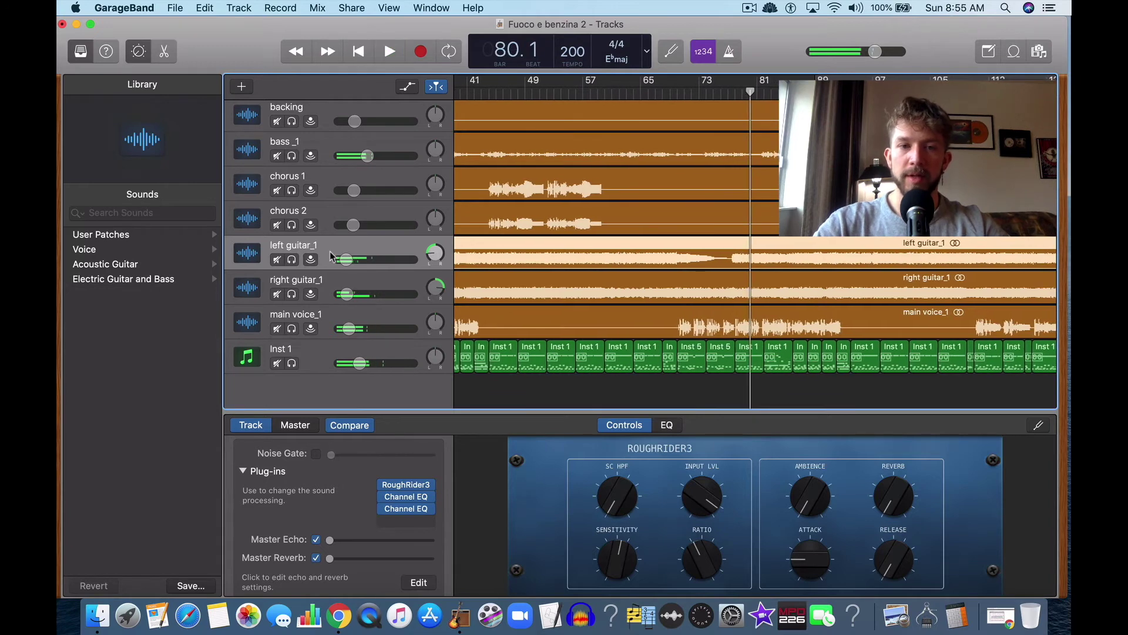
Solo left guitar_1 and play through its quiet passage around bars 73 to 76, and turn the solo off
{"action": "left_click", "coordinate": [293, 260]}
{"action": "left_click", "coordinate": [714, 90]}
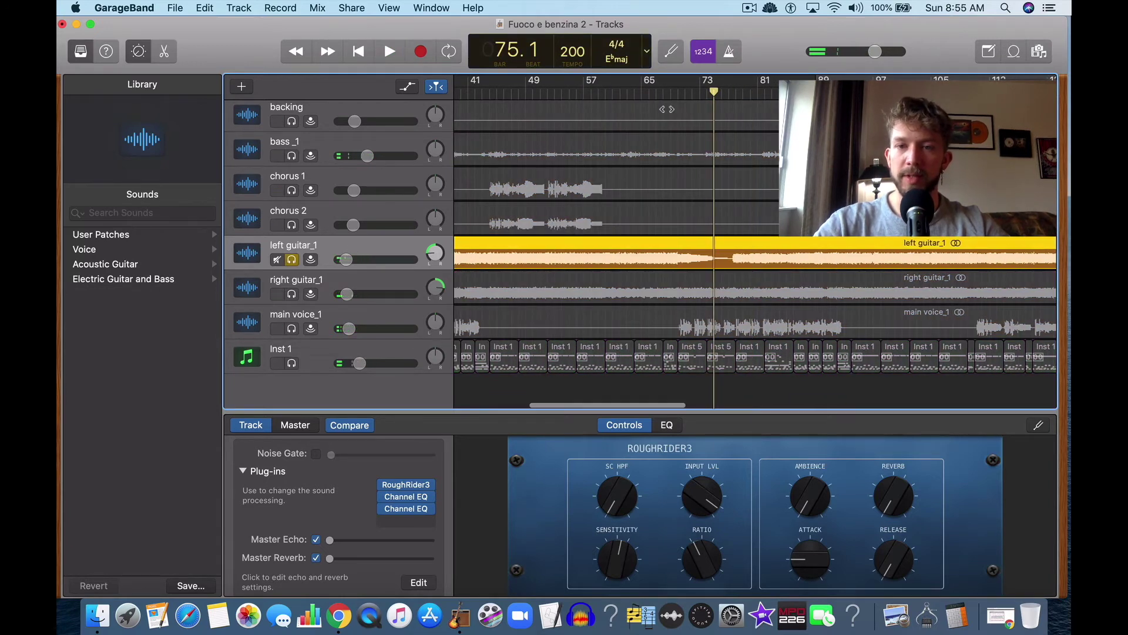
{"action": "left_click", "coordinate": [388, 52]}
{"action": "key", "text": "space"}
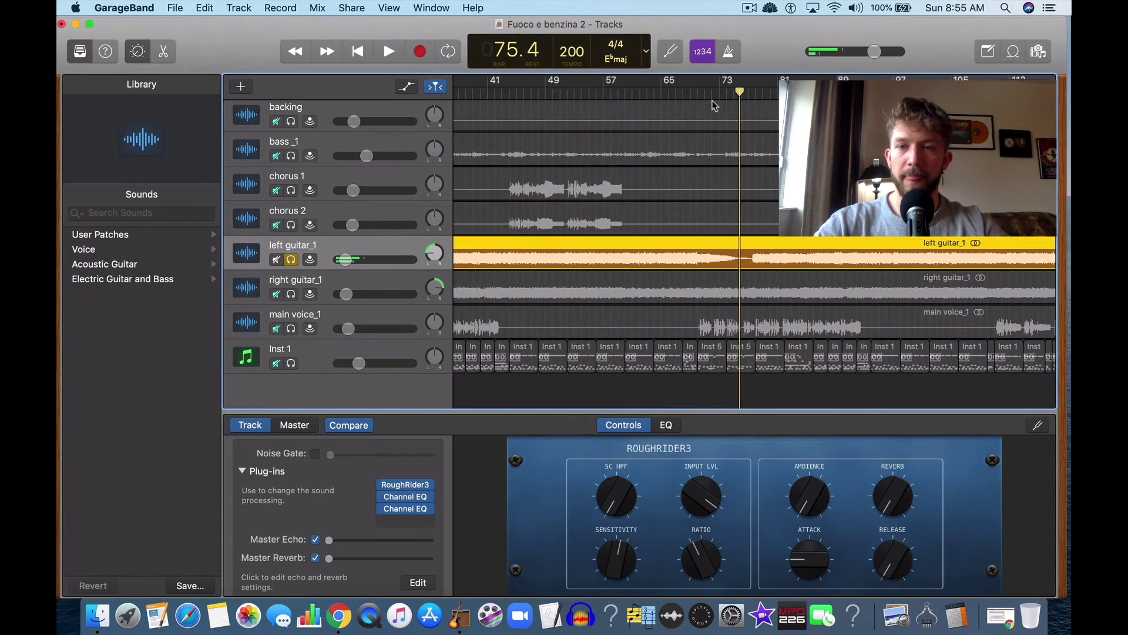
{"action": "left_click", "coordinate": [388, 53]}
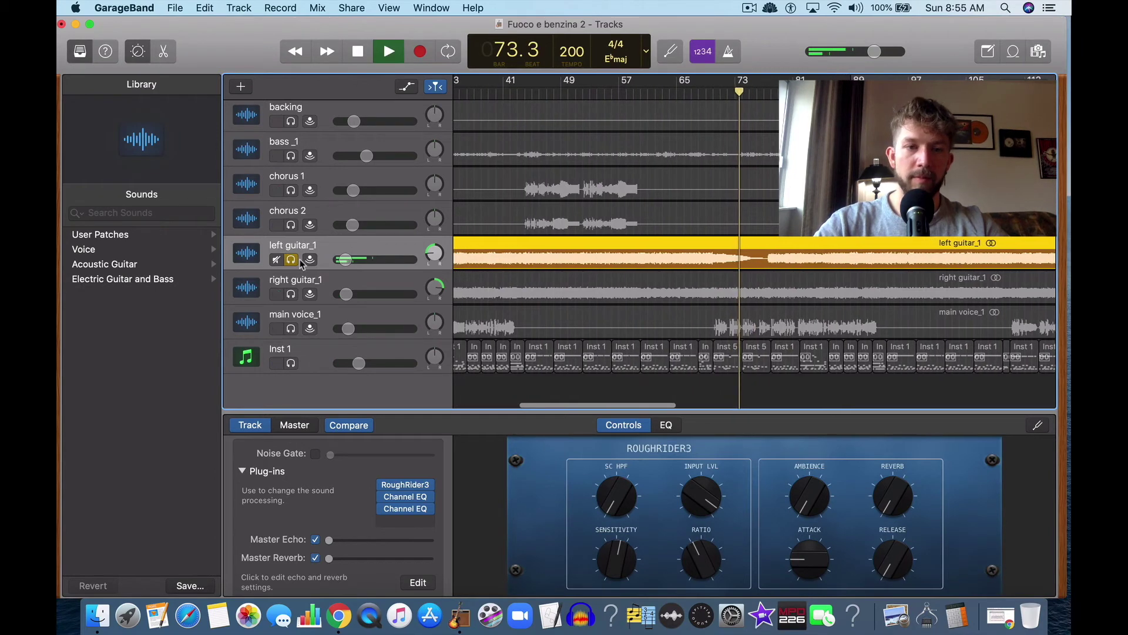
{"action": "left_click", "coordinate": [292, 260]}
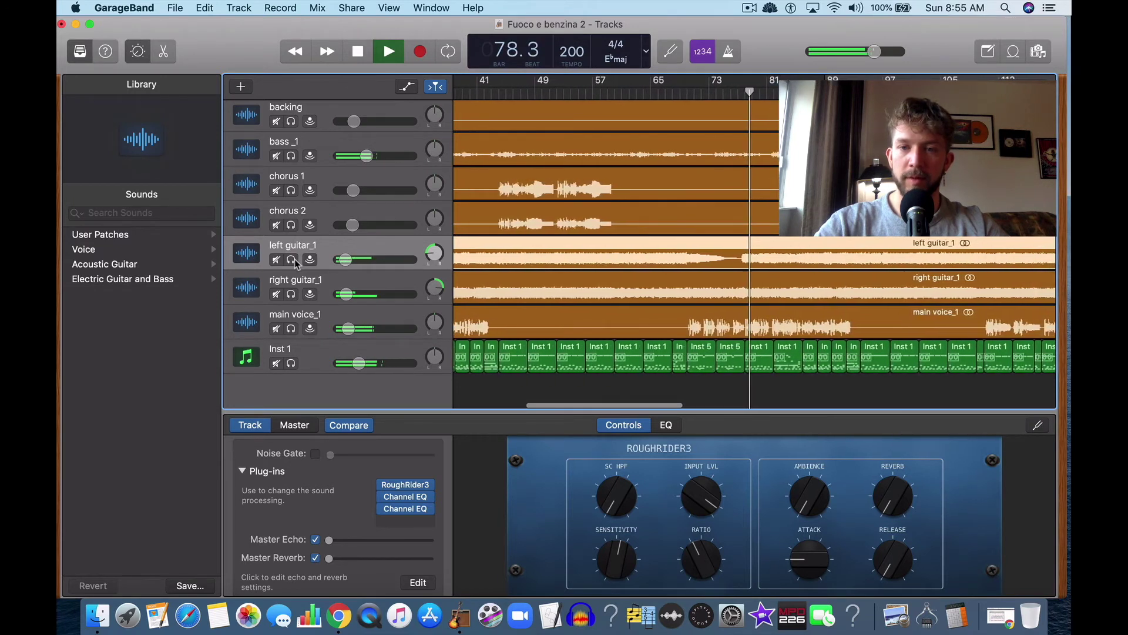
Replay the full mix from just before left guitar_1's quiet passage and stop playback at bar 73
{"action": "left_click", "coordinate": [687, 93]}
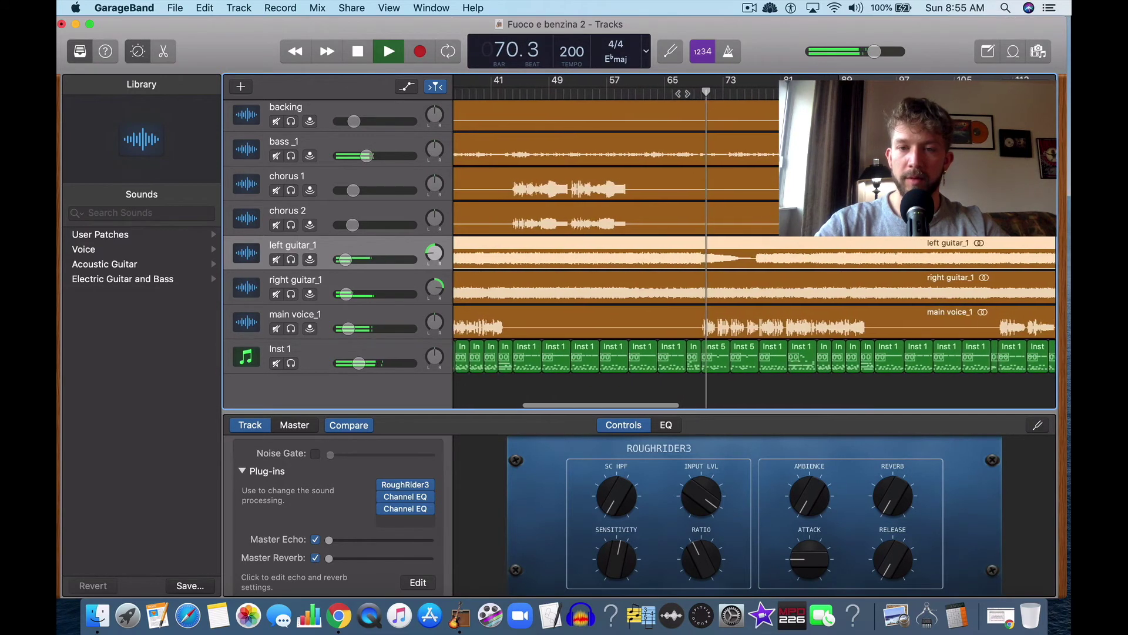
{"action": "left_click", "coordinate": [733, 94]}
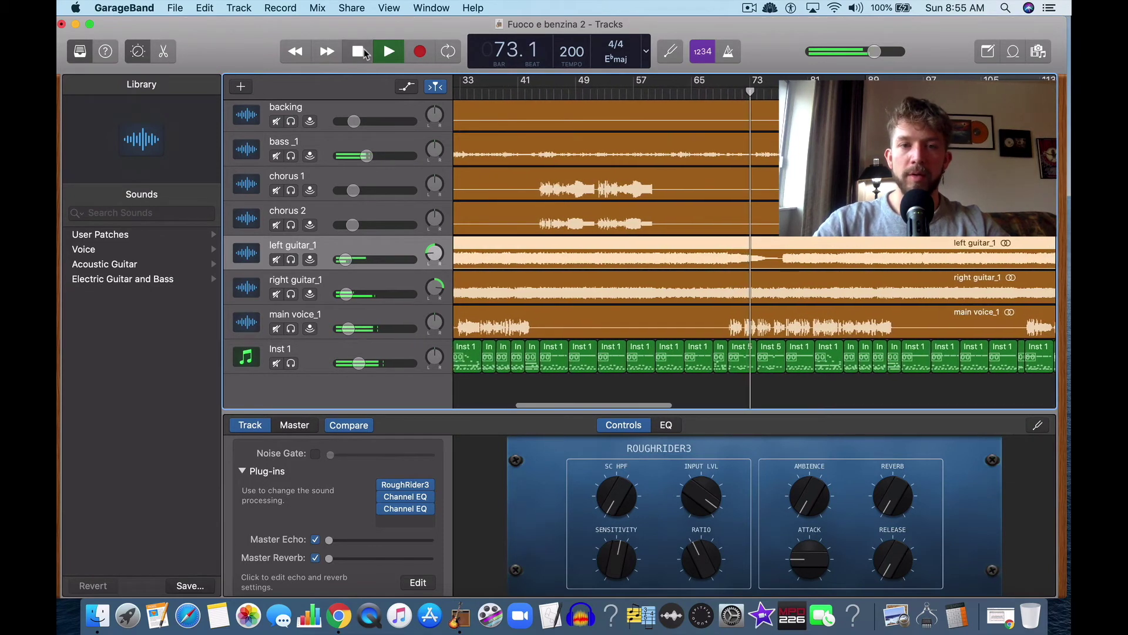
{"action": "key", "text": "space"}
Show track automation and add volume points on left guitar_1 that raise its quiet passage between about bars 70 and 76
{"action": "key", "text": "a"}
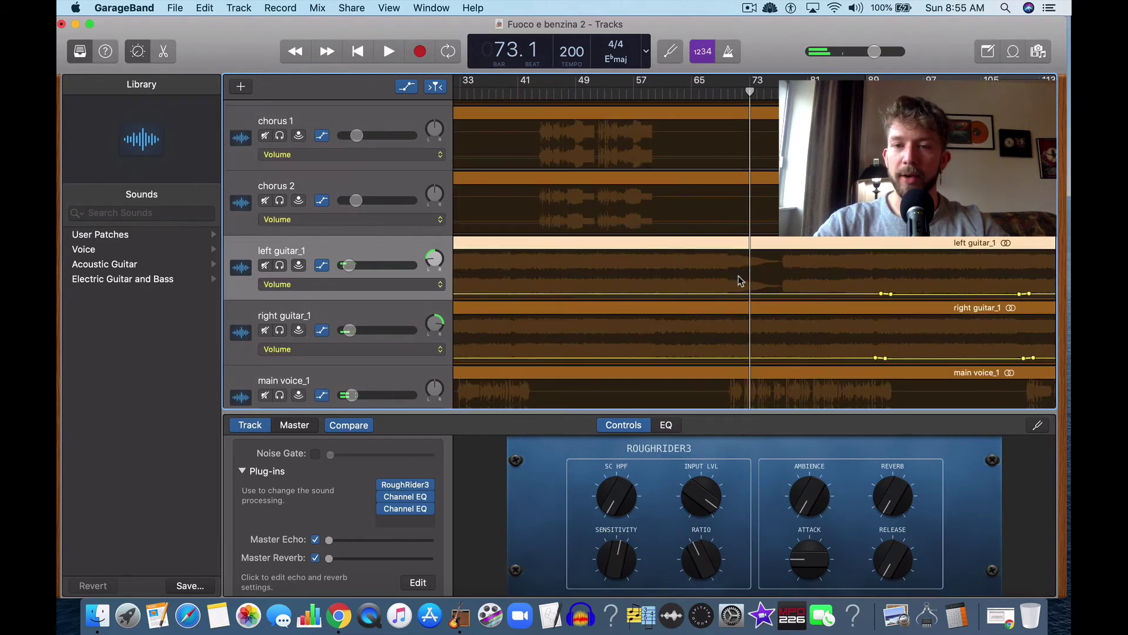
{"action": "left_click", "coordinate": [727, 293]}
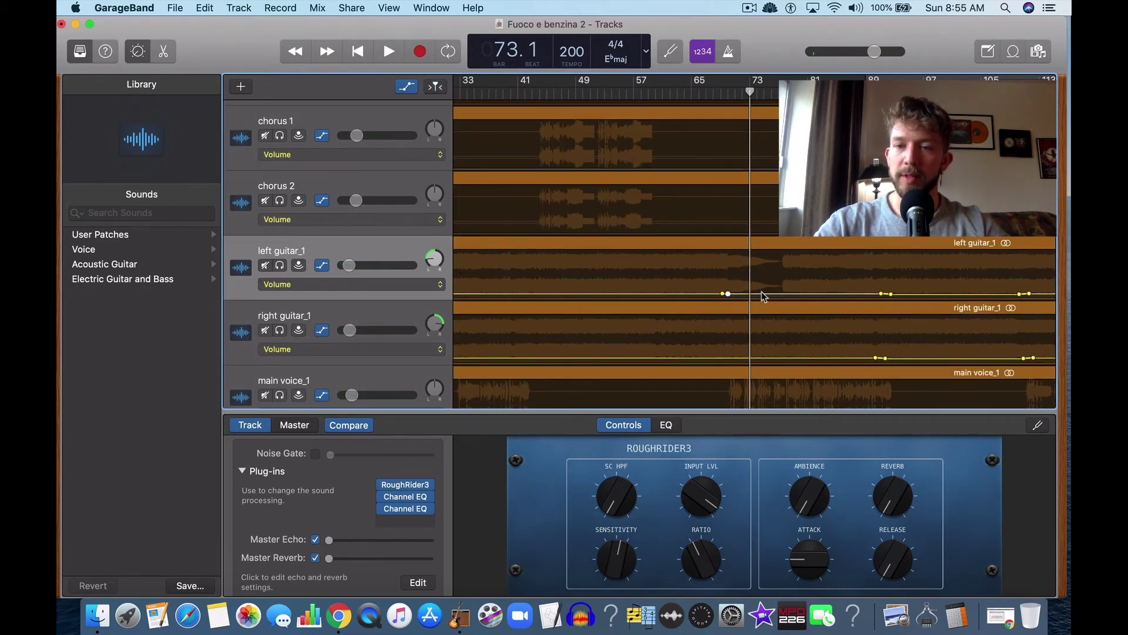
{"action": "left_click_drag", "start_coordinate": [770, 295], "coordinate": [709, 106]}
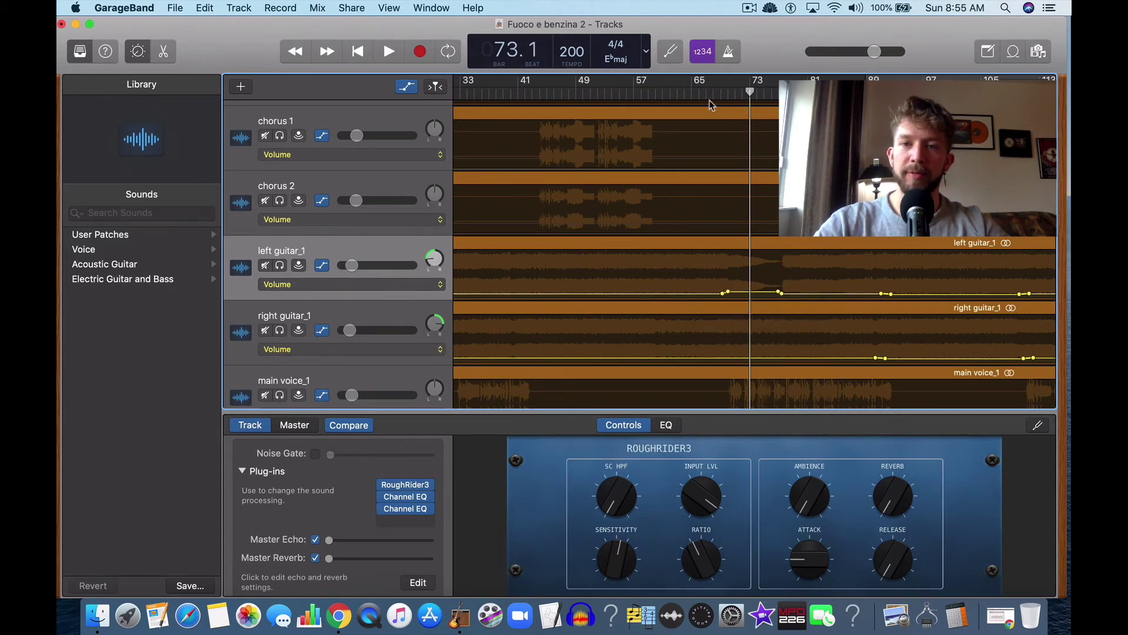
Play the raised left guitar_1 section from about bar 66 and set its volume automation to about -30.1 dB
{"action": "left_click", "coordinate": [707, 94]}
{"action": "key", "text": "super+f"}
{"action": "left_click", "coordinate": [389, 52]}
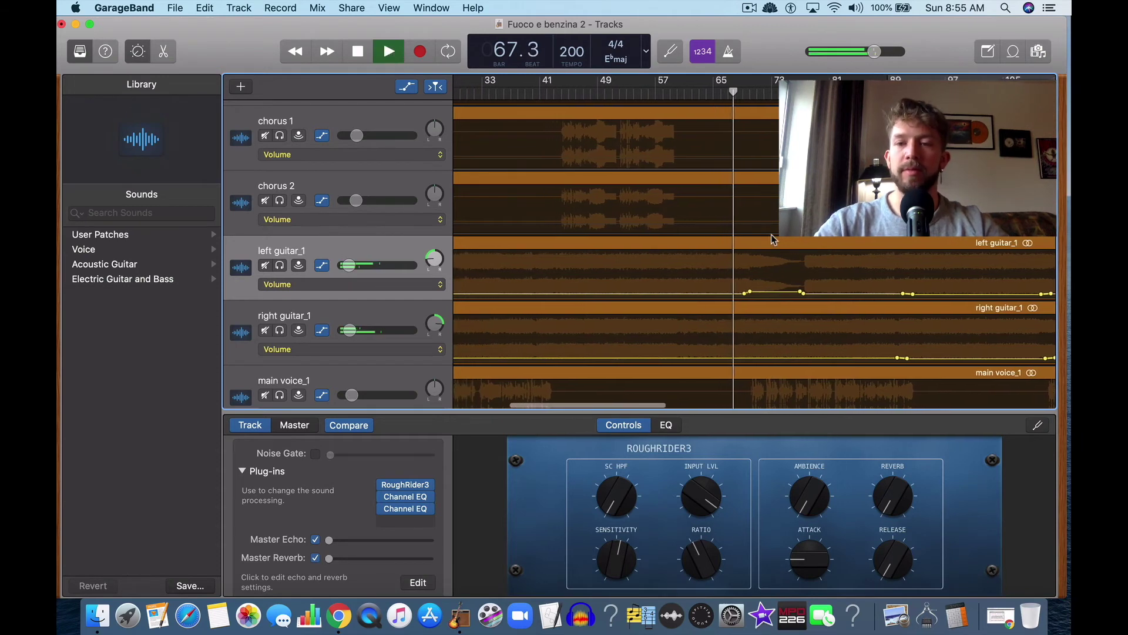
{"action": "scroll", "coordinate": [858, 270], "scroll_direction": "down", "scroll_amount": 2}
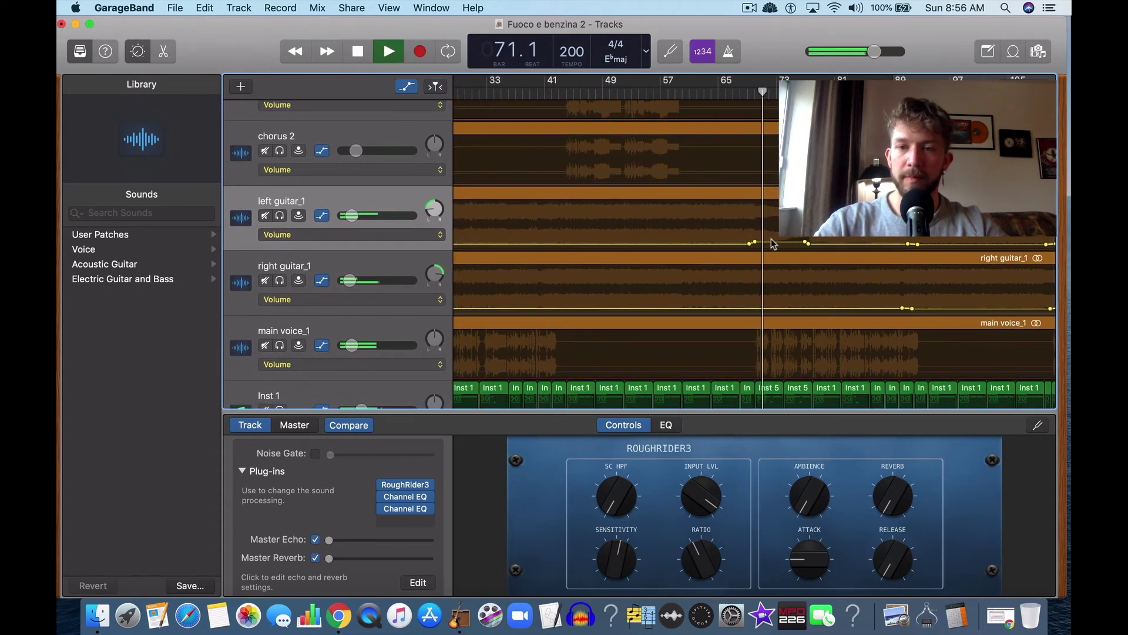
{"action": "mouse_move", "coordinate": [778, 246]}
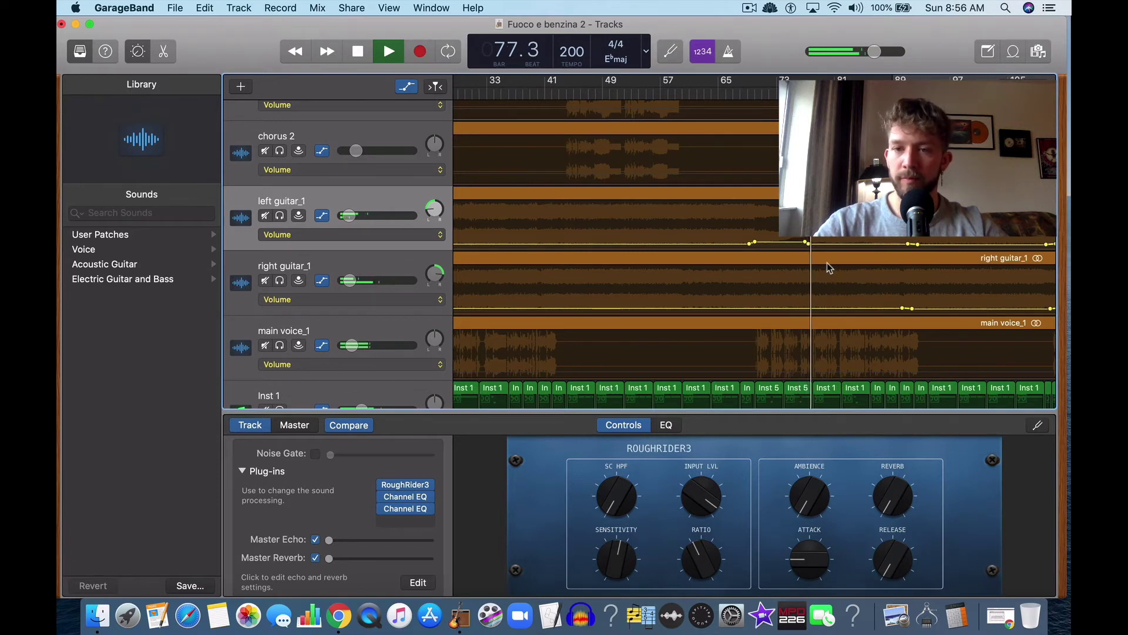
{"action": "key", "text": "space"}
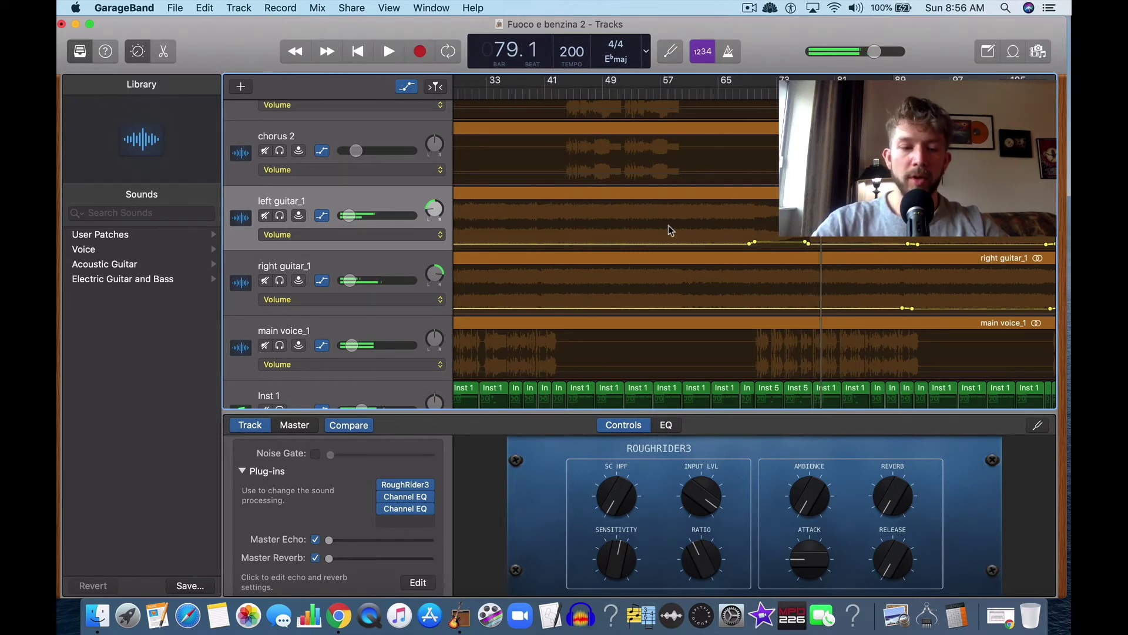
{"action": "left_click", "coordinate": [807, 244]}
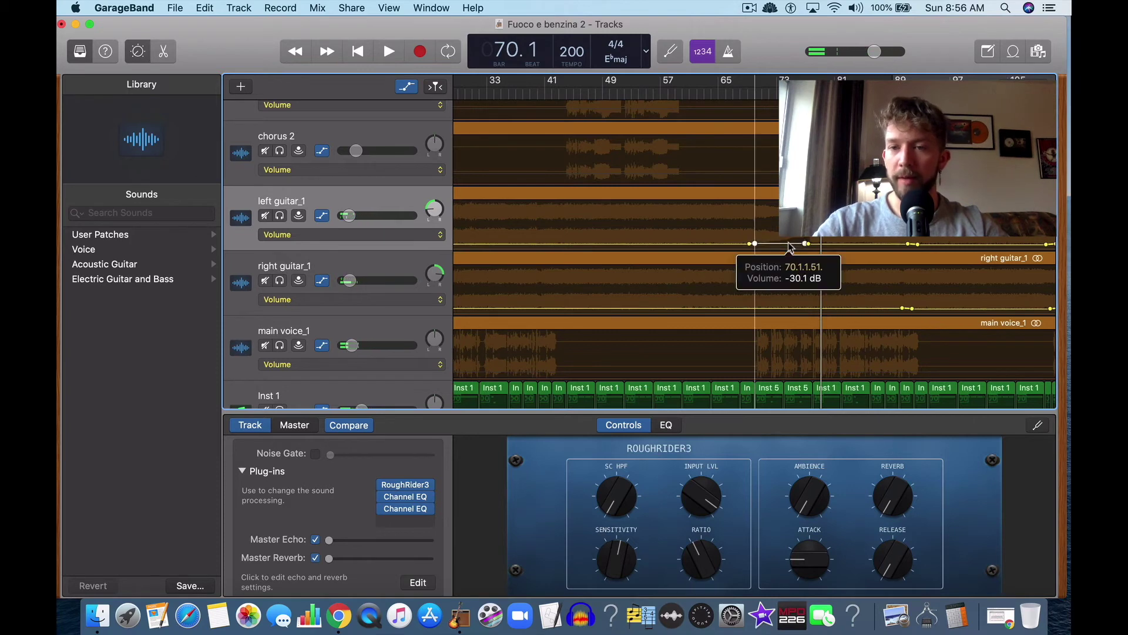
Hide the track automation and move the playhead to bar 19
{"action": "key", "text": "a"}
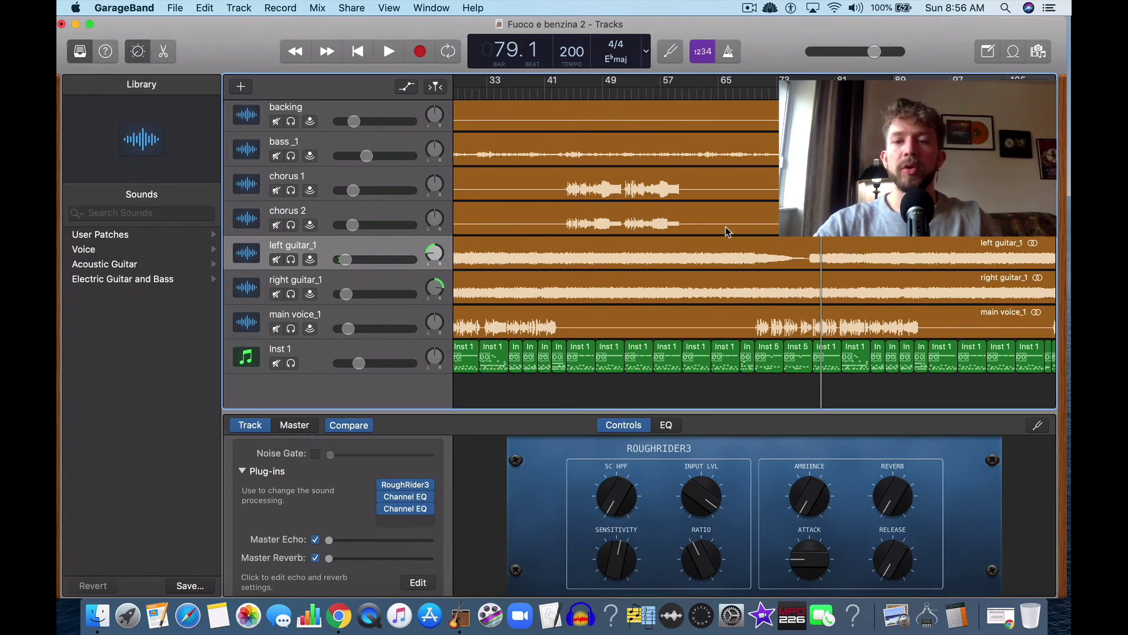
{"action": "scroll", "coordinate": [725, 227], "scroll_direction": "left", "scroll_amount": 5}
{"action": "scroll", "coordinate": [725, 227], "scroll_direction": "right", "scroll_amount": 10}
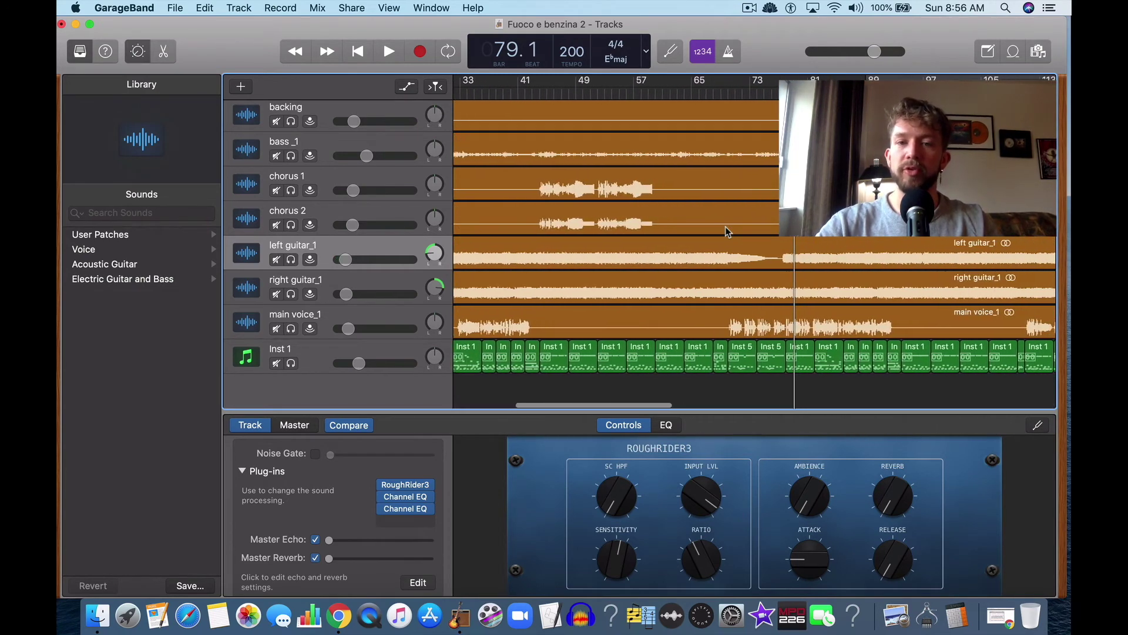
{"action": "scroll", "coordinate": [544, 249], "scroll_direction": "down", "scroll_amount": 5}
{"action": "scroll", "coordinate": [544, 249], "scroll_direction": "up", "scroll_amount": 2}
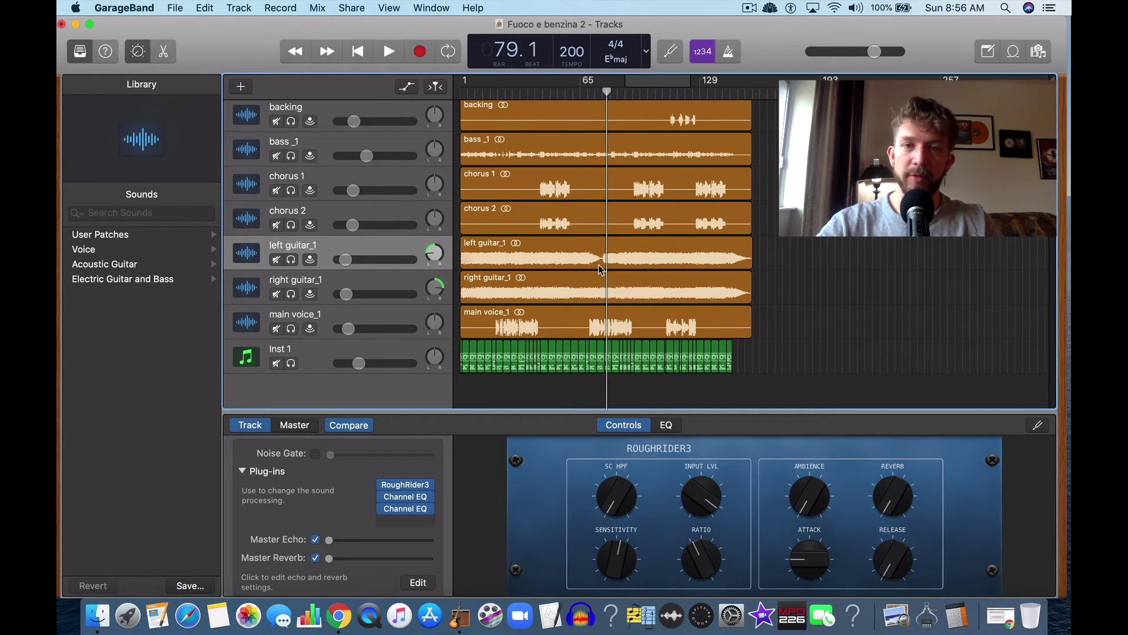
{"action": "scroll", "coordinate": [561, 279], "scroll_direction": "up", "scroll_amount": 5}
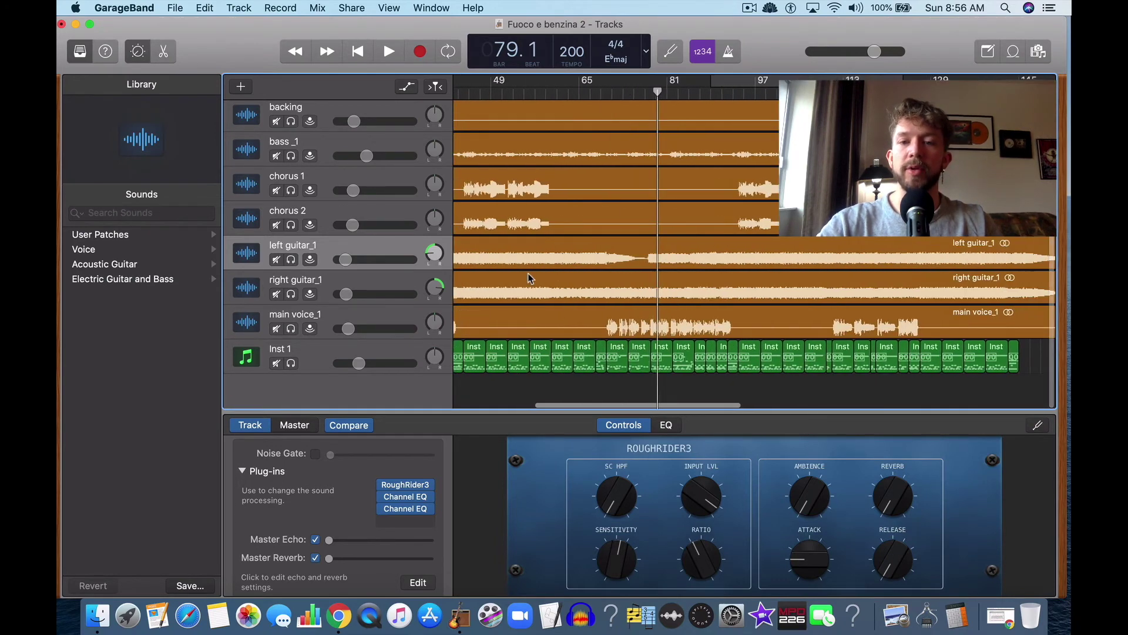
{"action": "left_click", "coordinate": [559, 88]}
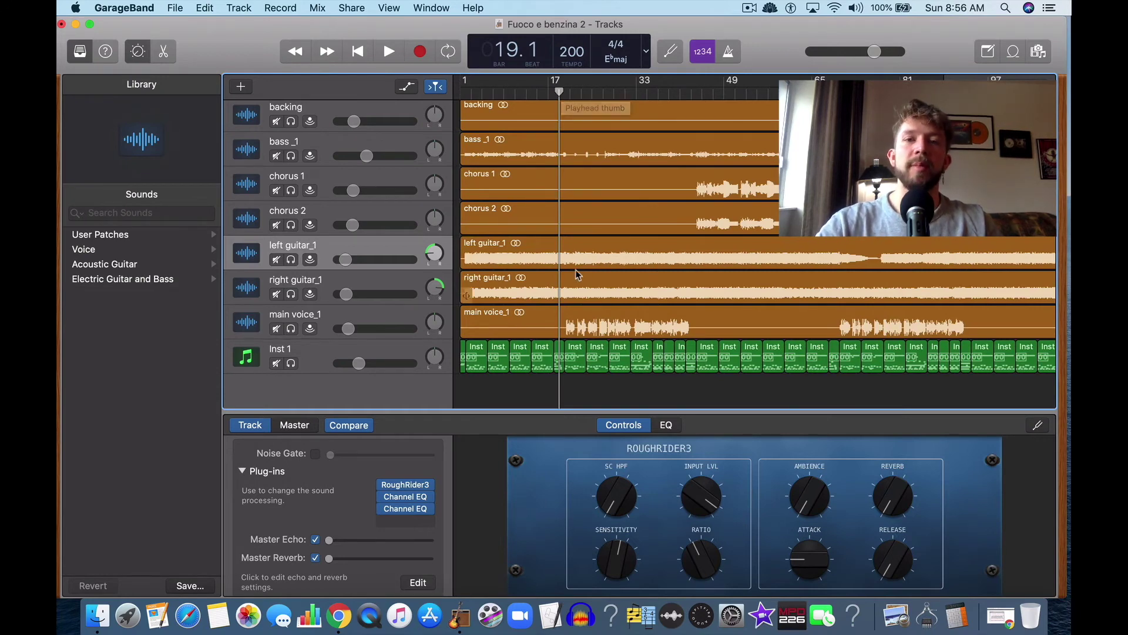
{"action": "scroll", "coordinate": [573, 268], "scroll_direction": "up", "scroll_amount": 3}
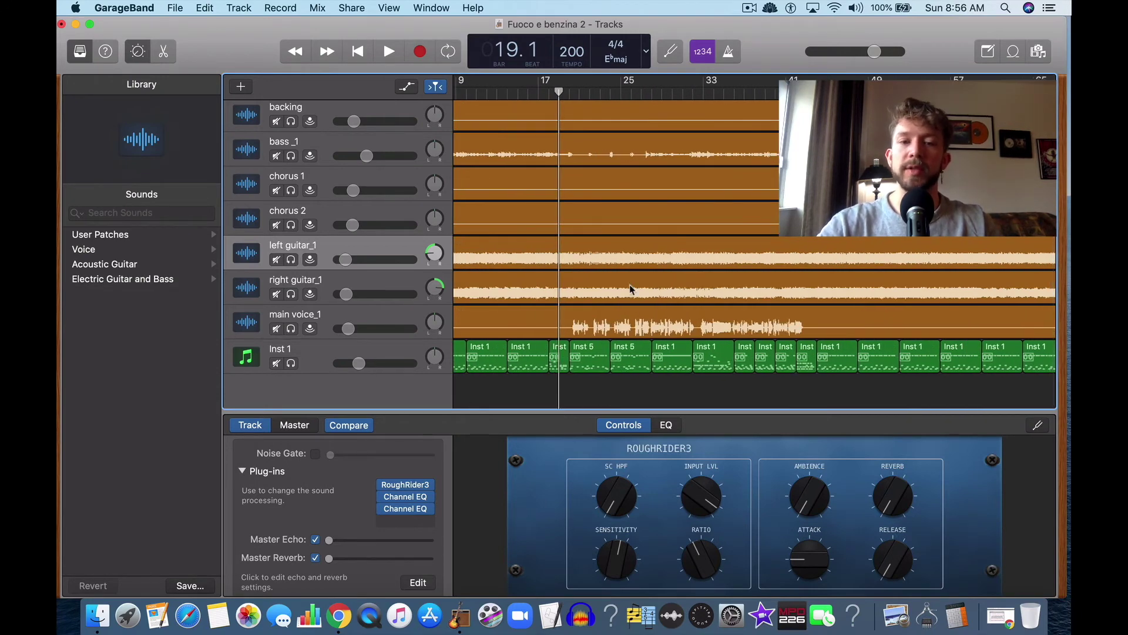
{"action": "left_click", "coordinate": [618, 313]}
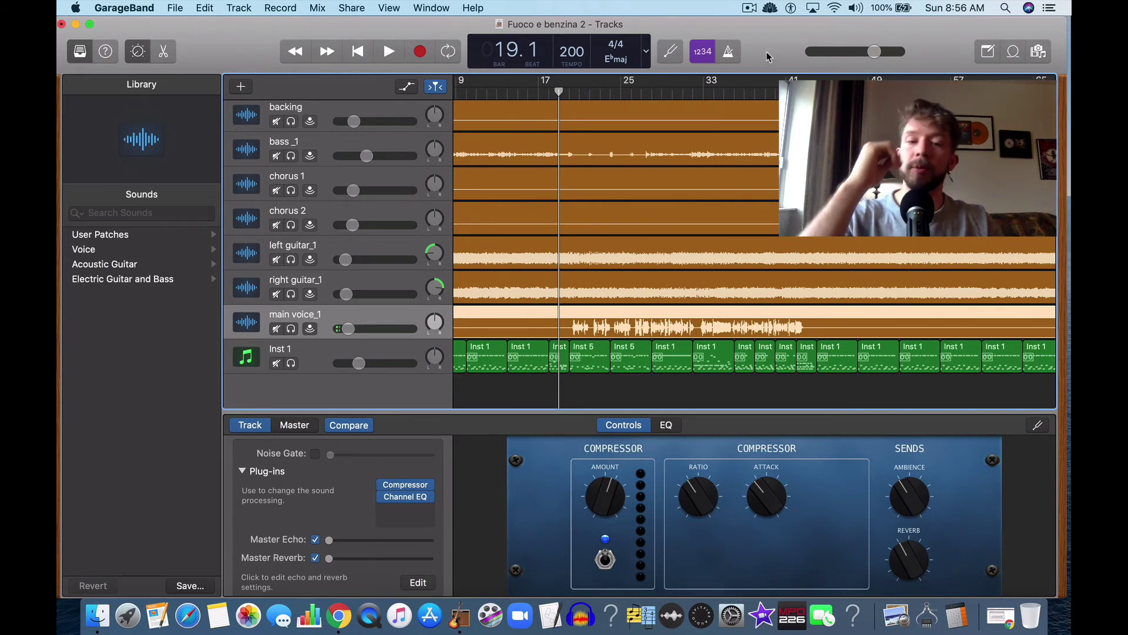
{"action": "left_click", "coordinate": [330, 247]}
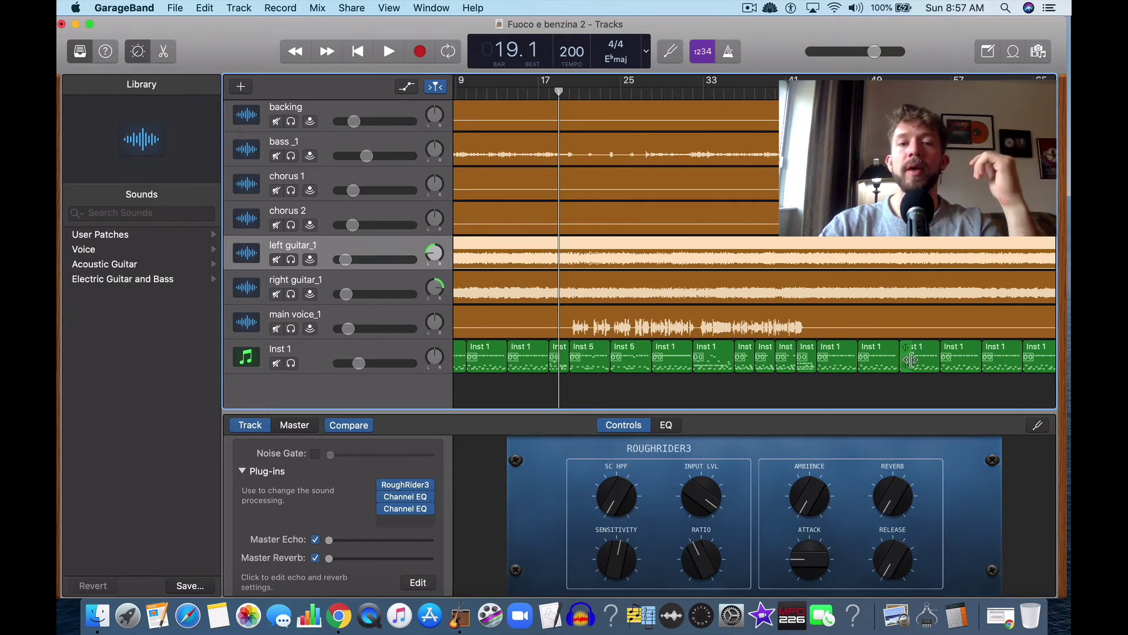
Return the playhead to the start of the song and open the recent project "Cercando una risposta nuova batteria"
{"action": "scroll", "coordinate": [549, 237], "scroll_direction": "left", "scroll_amount": 3}
{"action": "left_click", "coordinate": [358, 52]}
{"action": "left_click", "coordinate": [175, 7]}
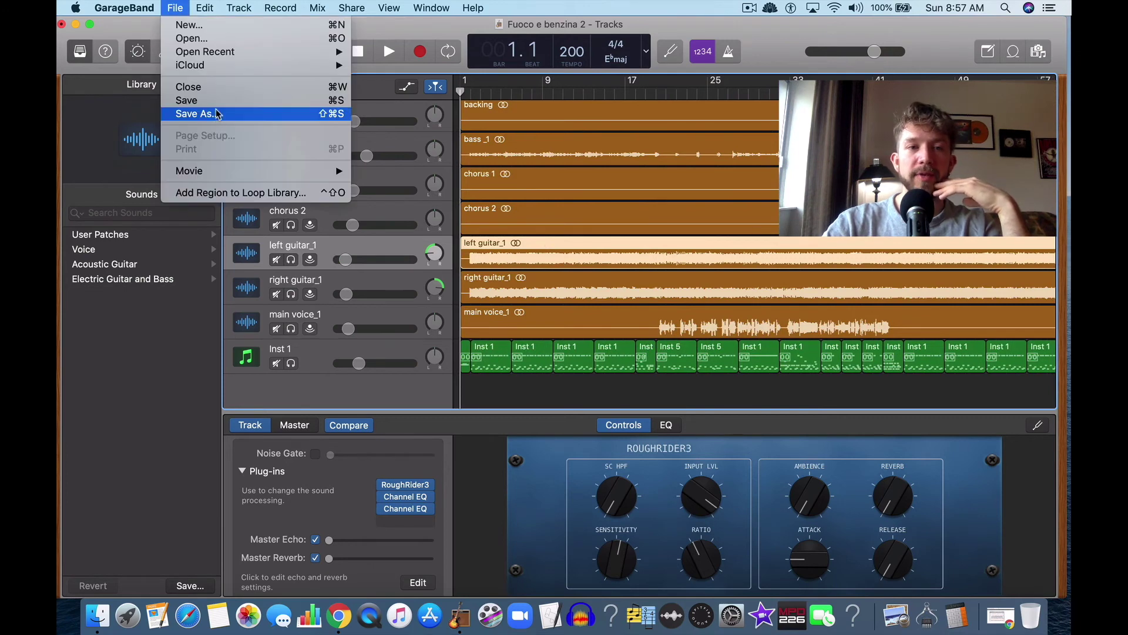
{"action": "left_click", "coordinate": [175, 8]}
{"action": "left_click", "coordinate": [175, 8]}
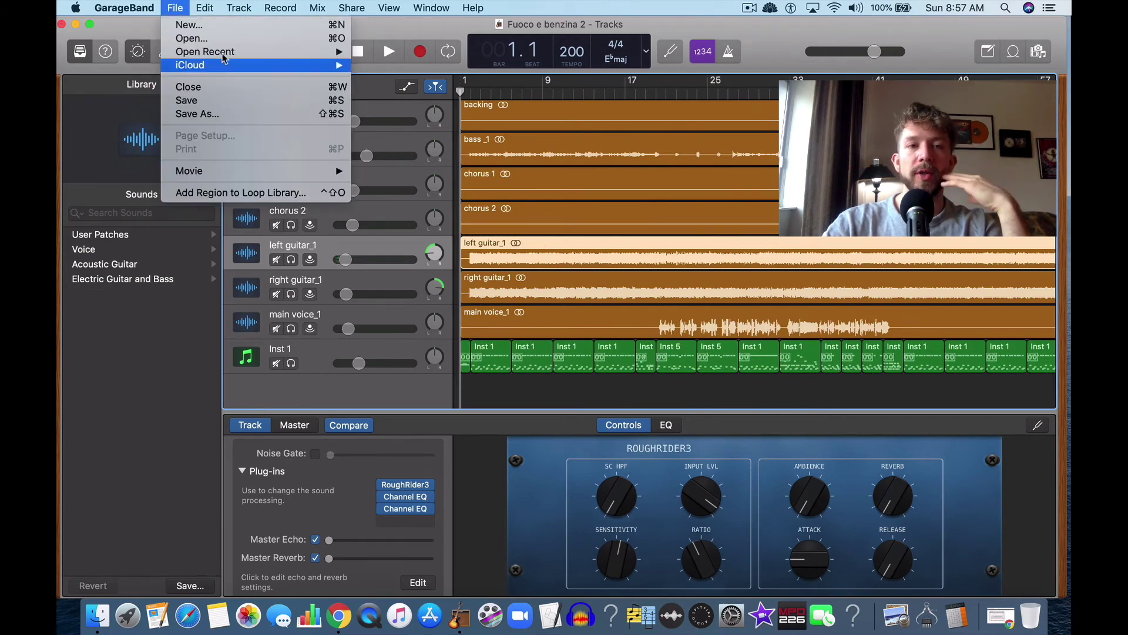
{"action": "mouse_move", "coordinate": [224, 53]}
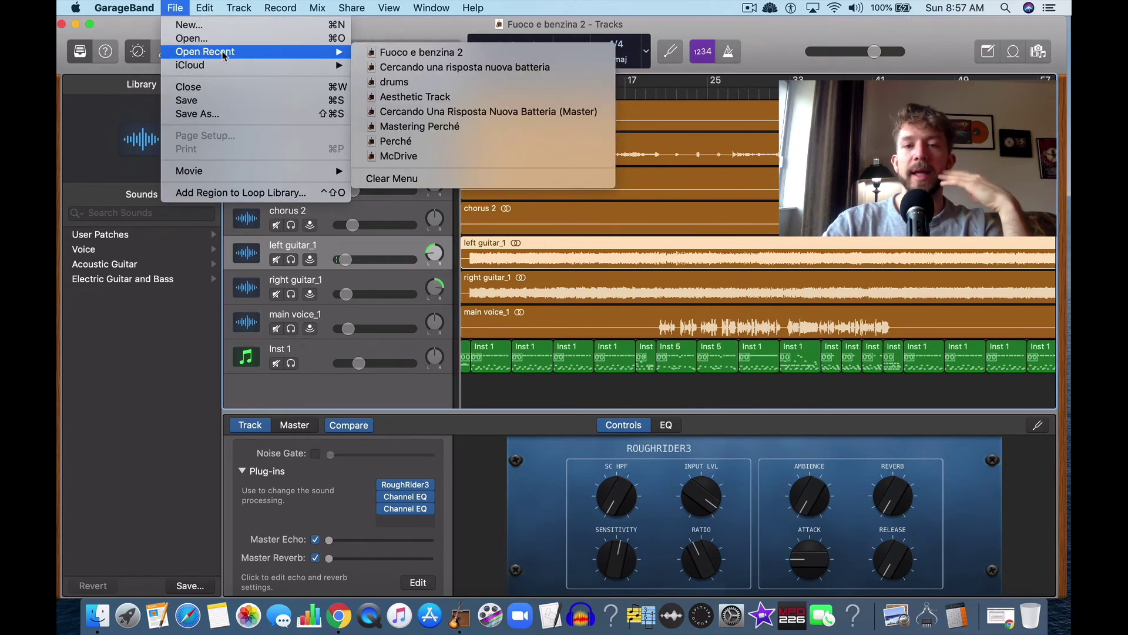
{"action": "left_click", "coordinate": [415, 69]}
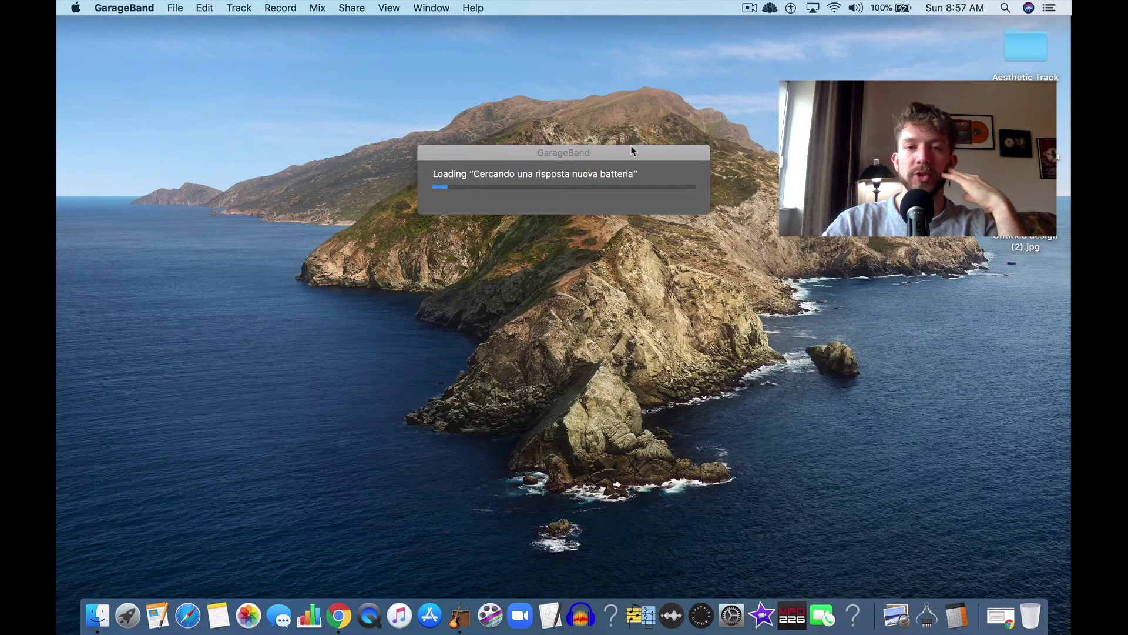
Extend the starts of the four left and right guitar regions, including the compressed ones, back to bar 1
{"action": "scroll", "coordinate": [581, 147], "scroll_direction": "left", "scroll_amount": 2}
{"action": "scroll", "coordinate": [514, 164], "scroll_direction": "down", "scroll_amount": 4}
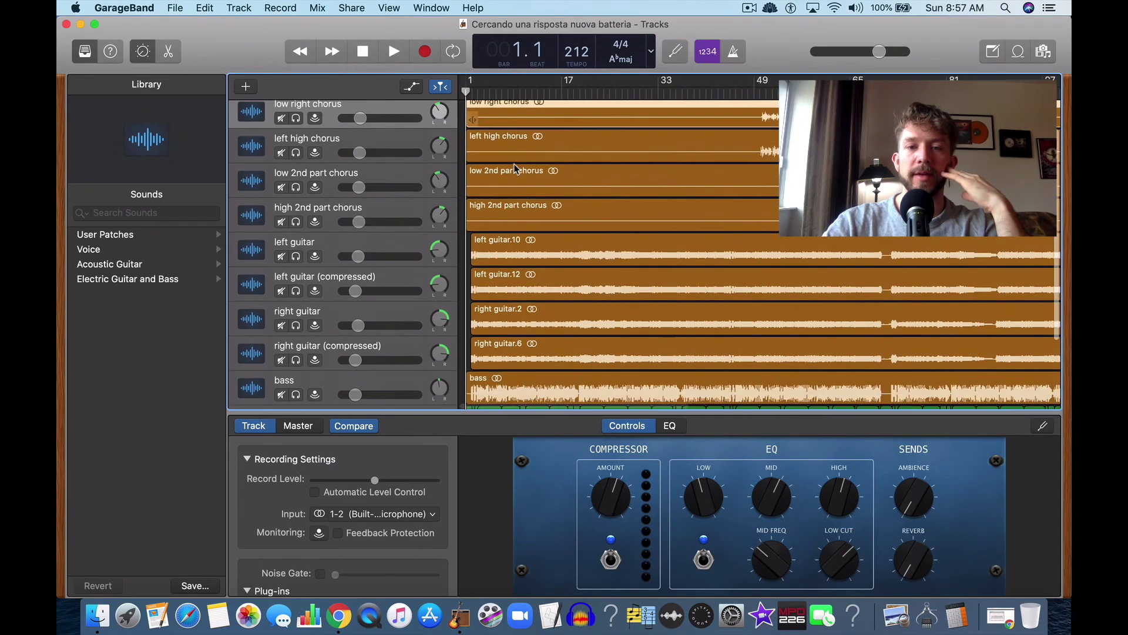
{"action": "scroll", "coordinate": [607, 248], "scroll_direction": "up", "scroll_amount": 5}
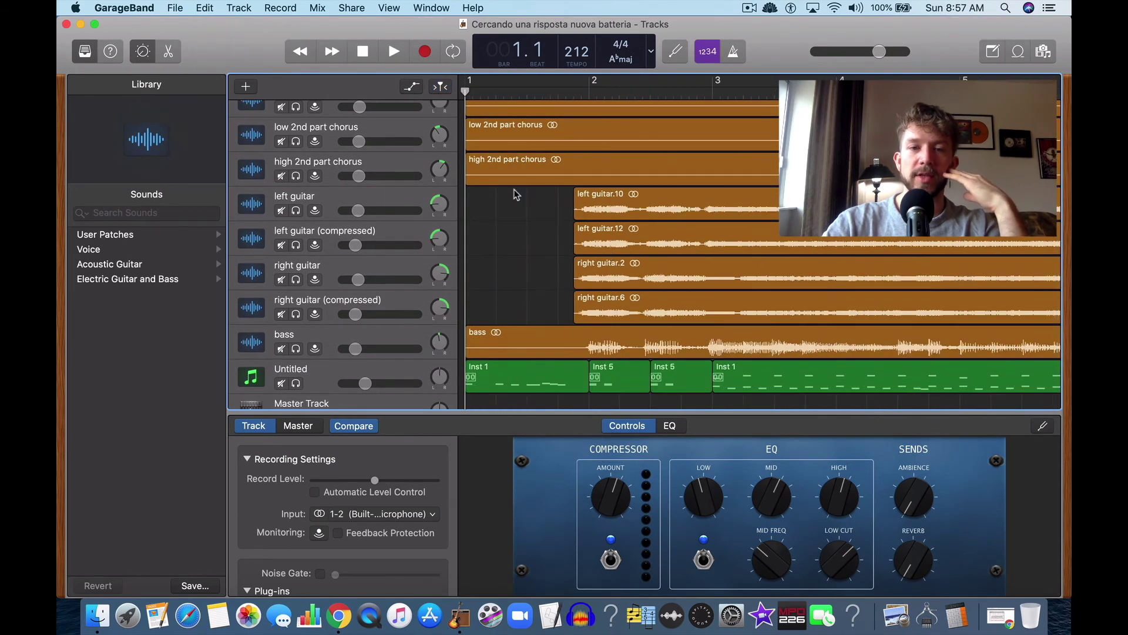
{"action": "left_click_drag", "start_coordinate": [552, 217], "coordinate": [596, 317]}
{"action": "left_click_drag", "start_coordinate": [576, 214], "coordinate": [370, 83]}
Play the intro with the extended guitar regions from bar 1, restarting it several times, and stop around bar 2
{"action": "left_click", "coordinate": [394, 51]}
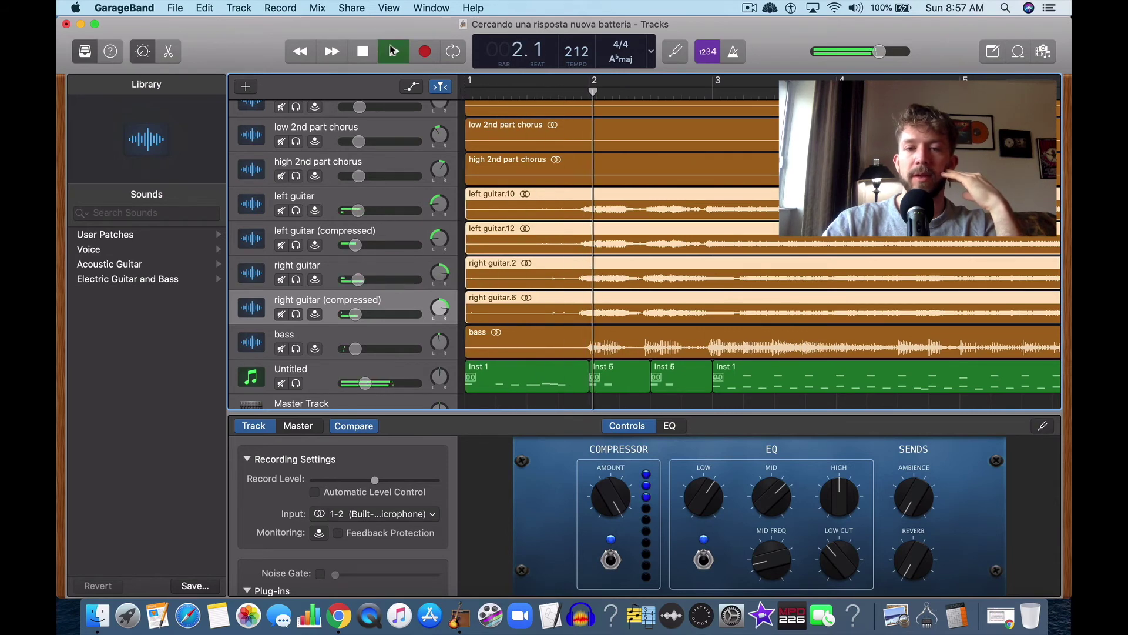
{"action": "key", "text": "XF86AudioRaiseVolume"}
{"action": "scroll", "coordinate": [461, 95], "scroll_direction": "left", "scroll_amount": 1}
{"action": "key", "text": "Return"}
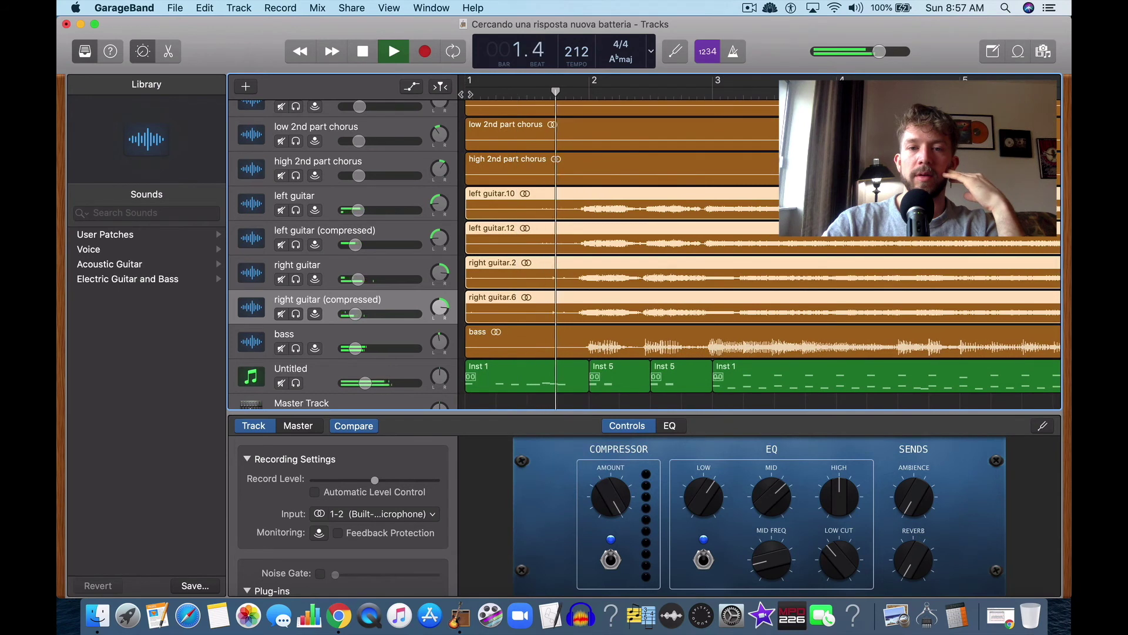
{"action": "key", "text": "Return"}
{"action": "key", "text": "Return"}
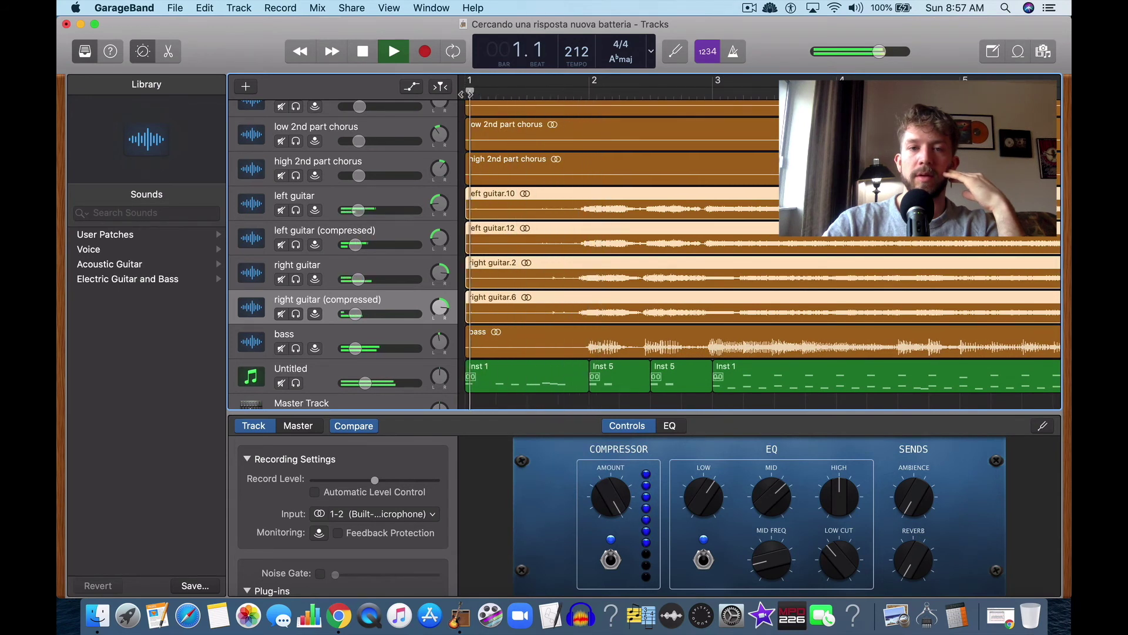
{"action": "left_click", "coordinate": [375, 53]}
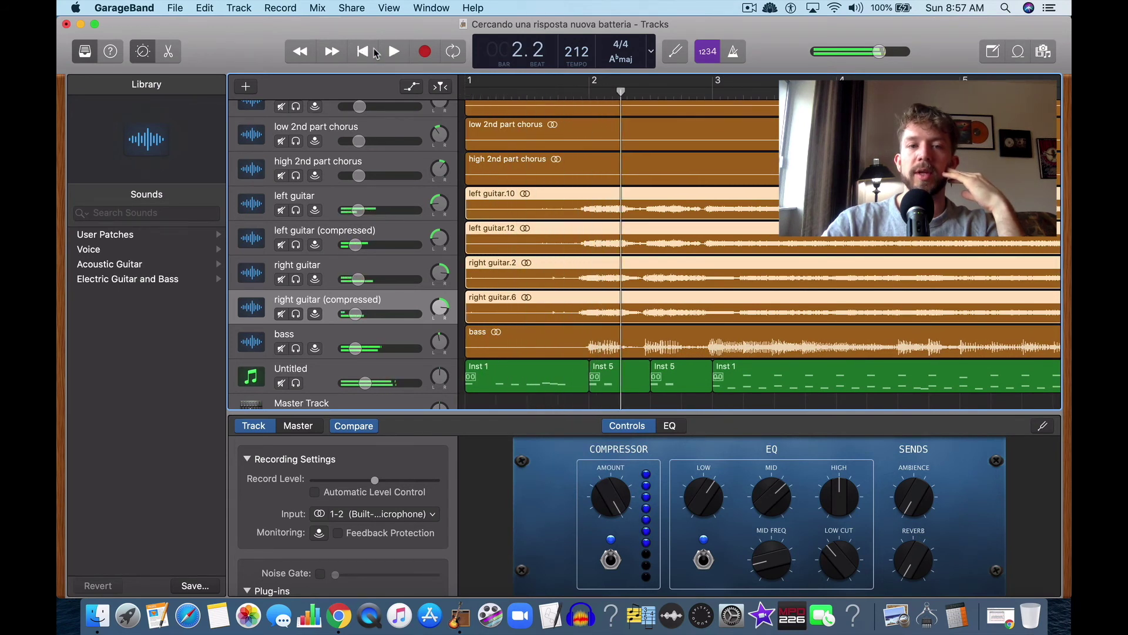
Trim the starts of all four guitar regions to just before bar 2, where the guitars begin to play
{"action": "left_click", "coordinate": [464, 213]}
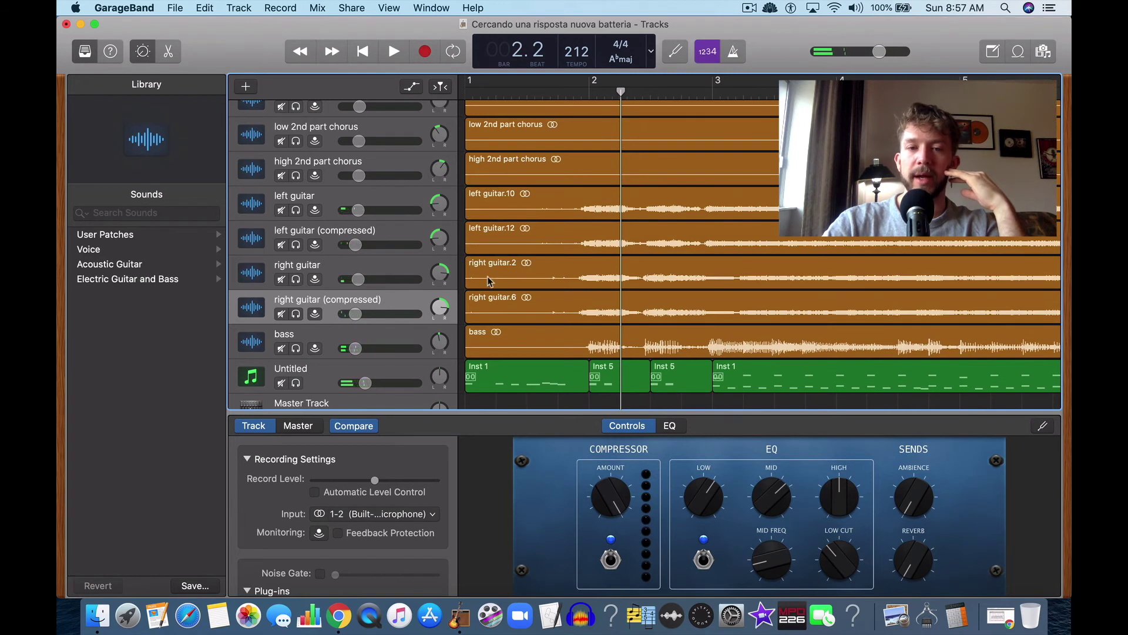
{"action": "left_click_drag", "start_coordinate": [463, 219], "coordinate": [486, 315]}
{"action": "left_click_drag", "start_coordinate": [469, 315], "coordinate": [579, 309]}
{"action": "left_click", "coordinate": [523, 226]}
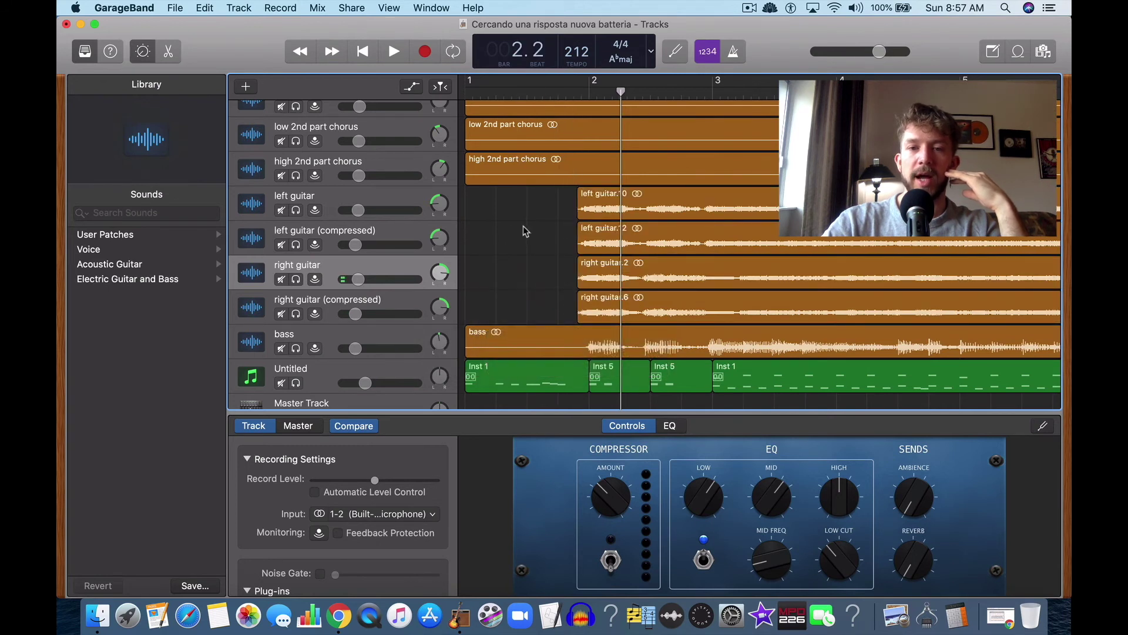
Play the intro with the trimmed guitar regions from bar 1 and stop playback just after bar 3
{"action": "left_click", "coordinate": [464, 93]}
{"action": "left_click", "coordinate": [389, 47]}
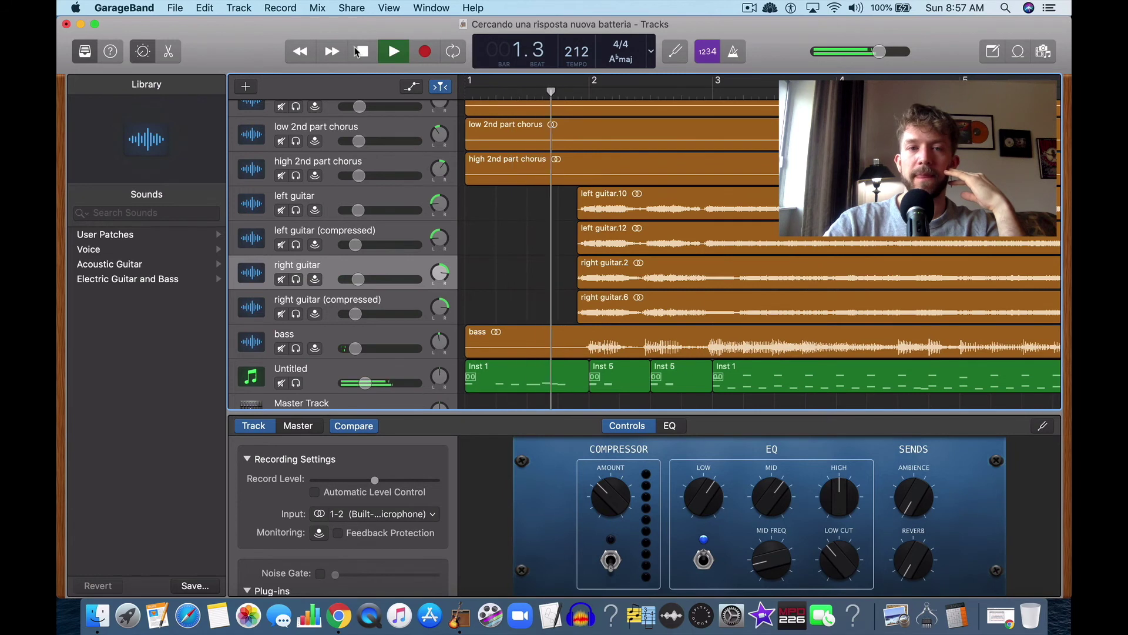
{"action": "left_click", "coordinate": [389, 48]}
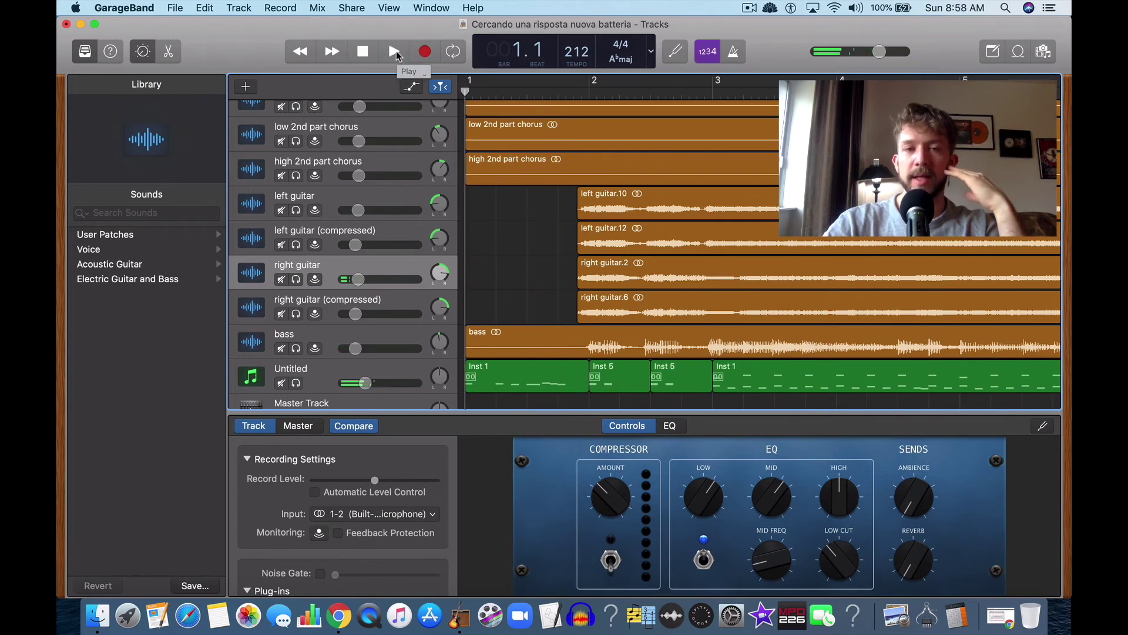
{"action": "left_click", "coordinate": [395, 52]}
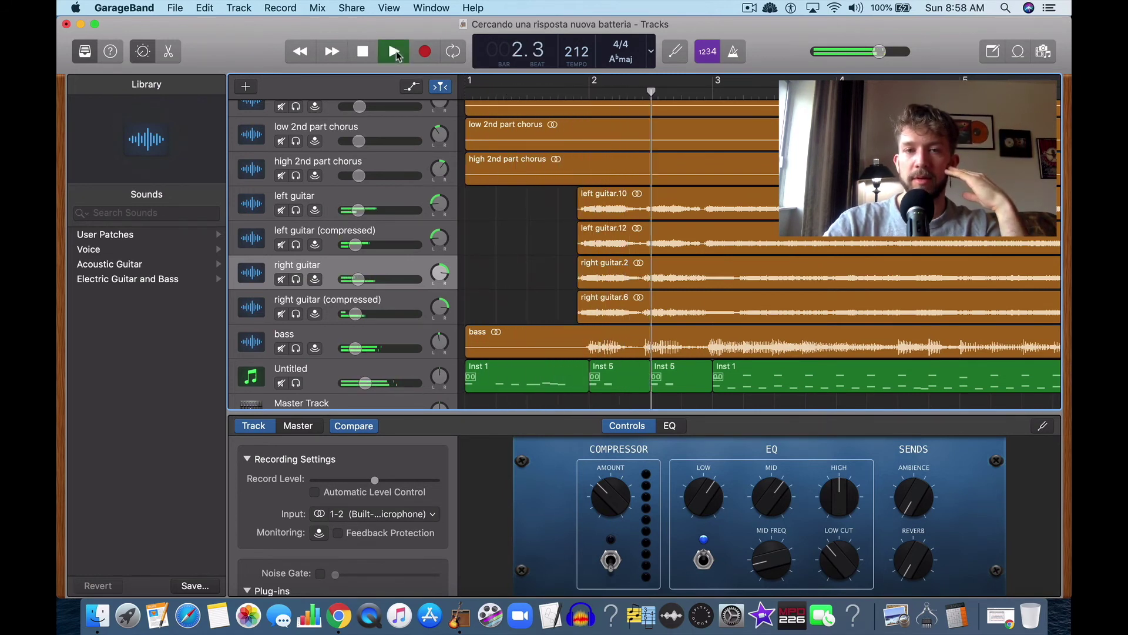
{"action": "left_click", "coordinate": [394, 53]}
{"action": "left_click", "coordinate": [390, 55]}
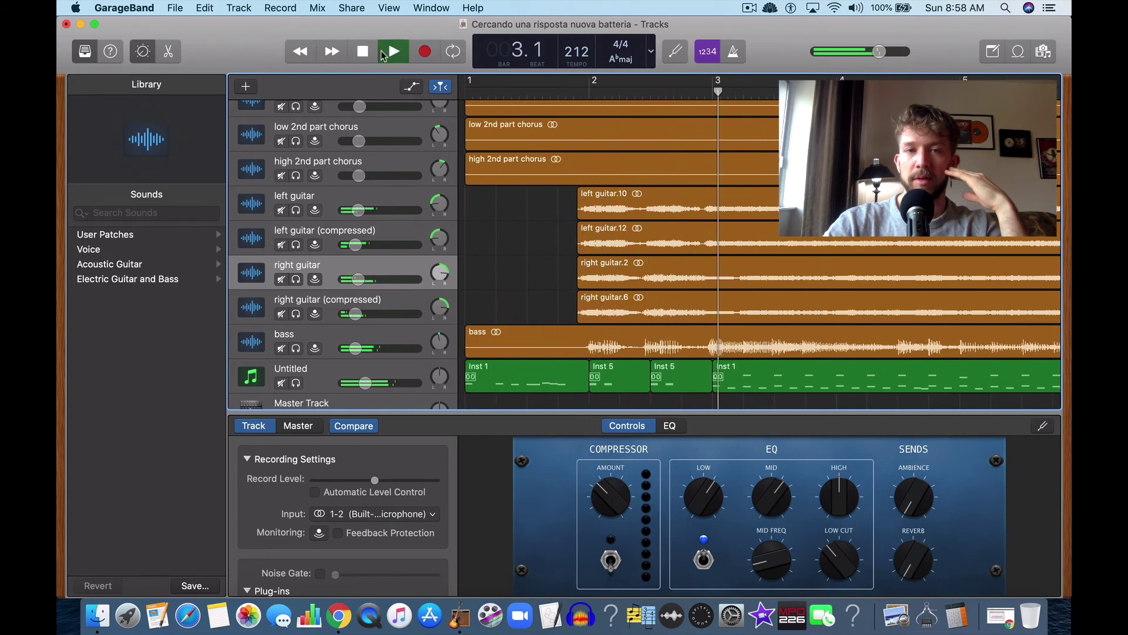
{"action": "left_click", "coordinate": [375, 53]}
Place the playhead at bar 70, at the guitar pause, and play the full mix until about bar 72
{"action": "scroll", "coordinate": [616, 179], "scroll_direction": "right", "scroll_amount": 15}
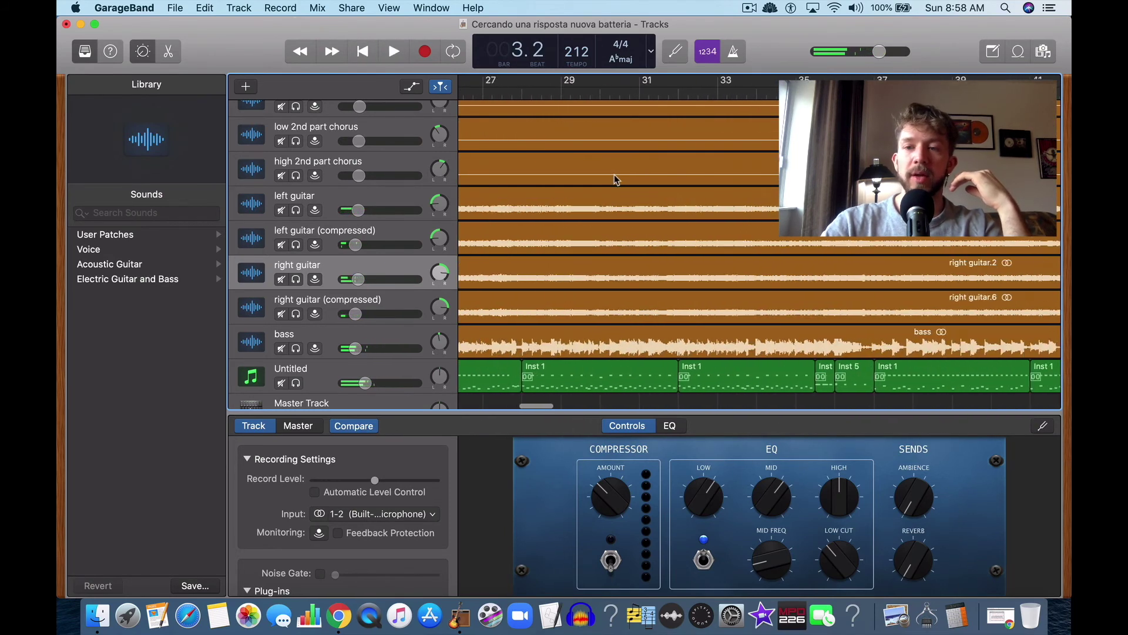
{"action": "scroll", "coordinate": [616, 179], "scroll_direction": "right", "scroll_amount": 20}
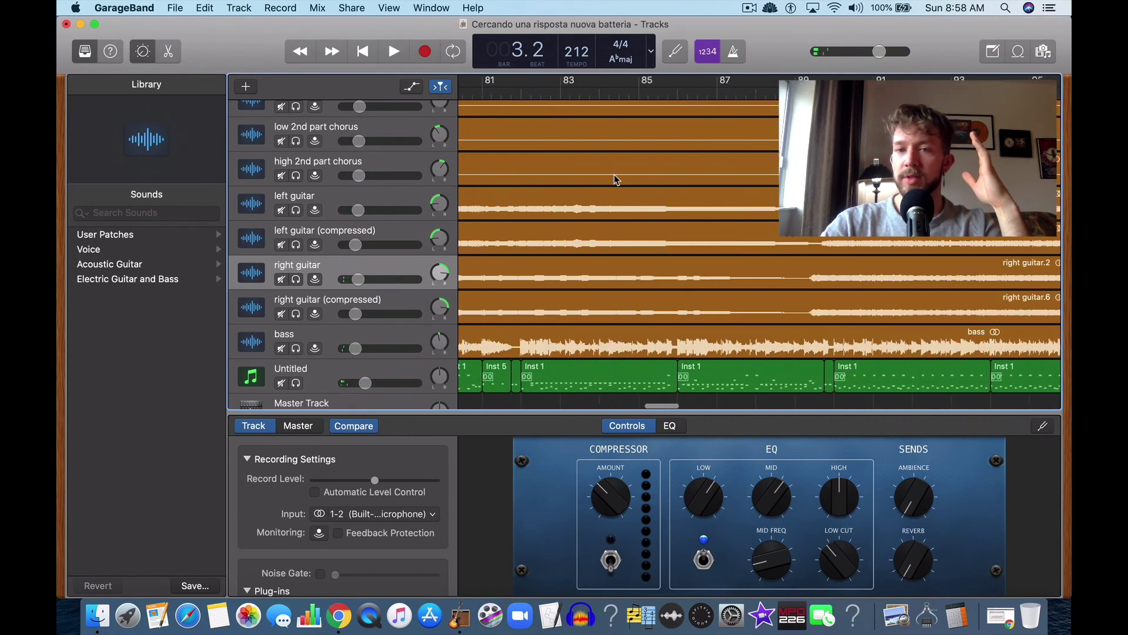
{"action": "scroll", "coordinate": [616, 179], "scroll_direction": "left", "scroll_amount": 8}
{"action": "left_click", "coordinate": [570, 91]}
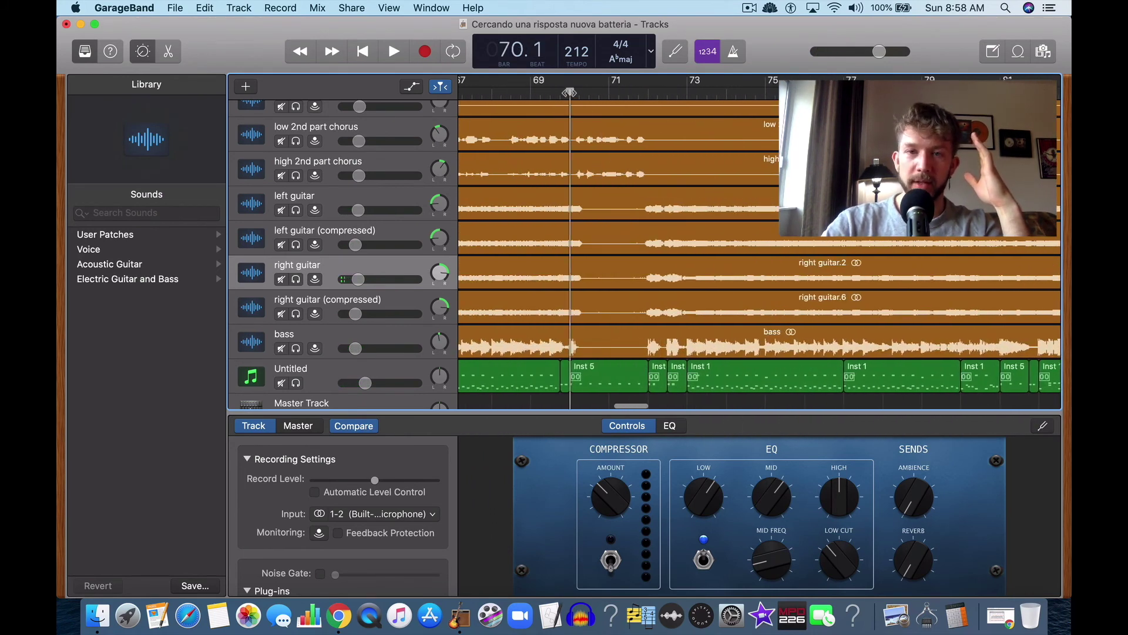
{"action": "left_click", "coordinate": [603, 218]}
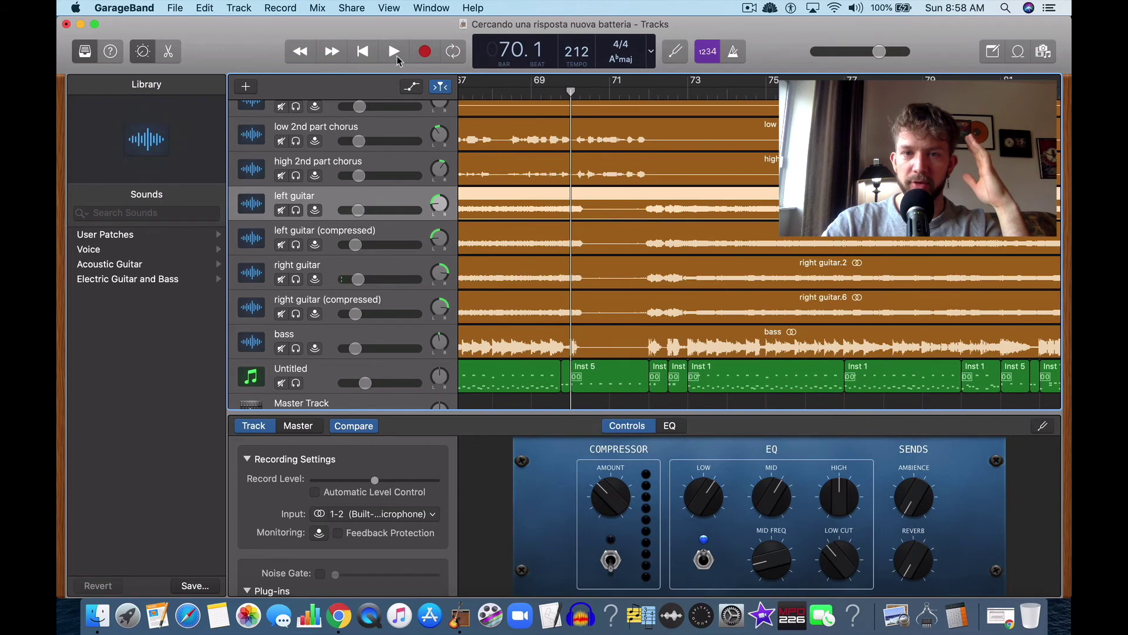
{"action": "left_click", "coordinate": [395, 52]}
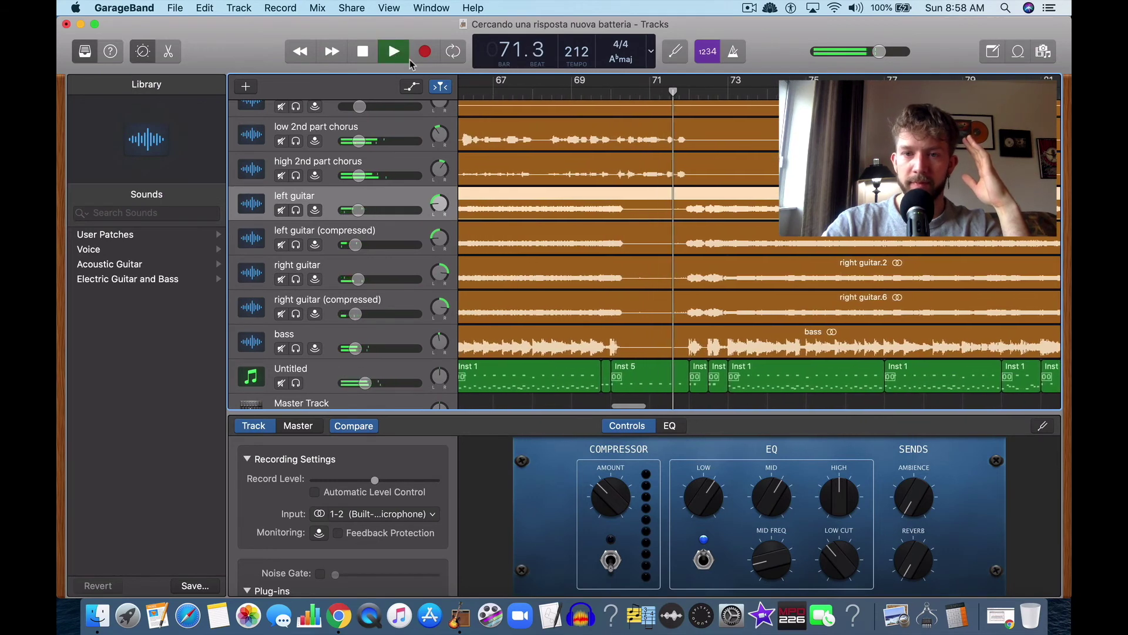
{"action": "key", "text": "space"}
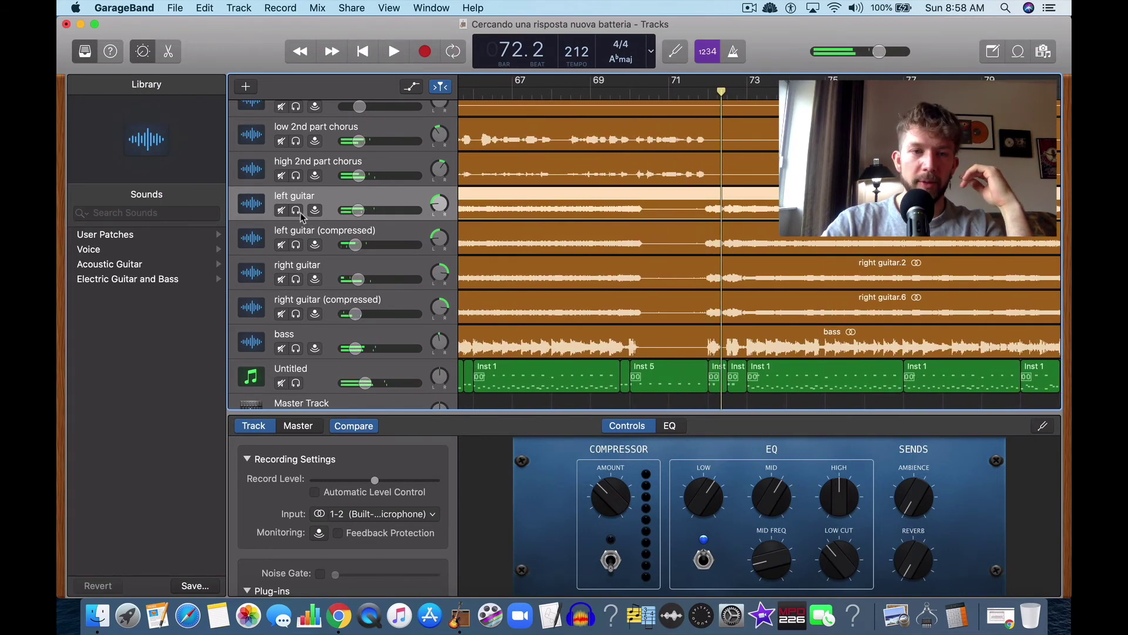
Solo the left and right guitar tracks and both compressed guitar tracks, and play their pause from about bar 70
{"action": "left_click", "coordinate": [297, 209]}
{"action": "left_click", "coordinate": [296, 245]}
{"action": "left_click", "coordinate": [296, 279]}
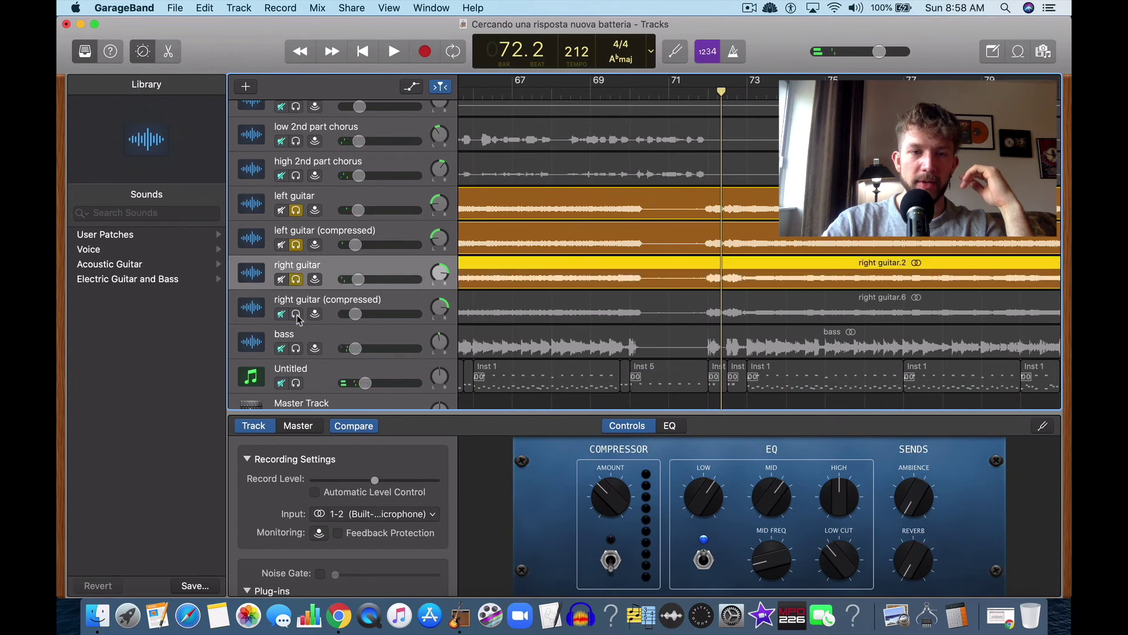
{"action": "left_click", "coordinate": [296, 314]}
{"action": "left_click", "coordinate": [640, 98]}
{"action": "left_click", "coordinate": [394, 55]}
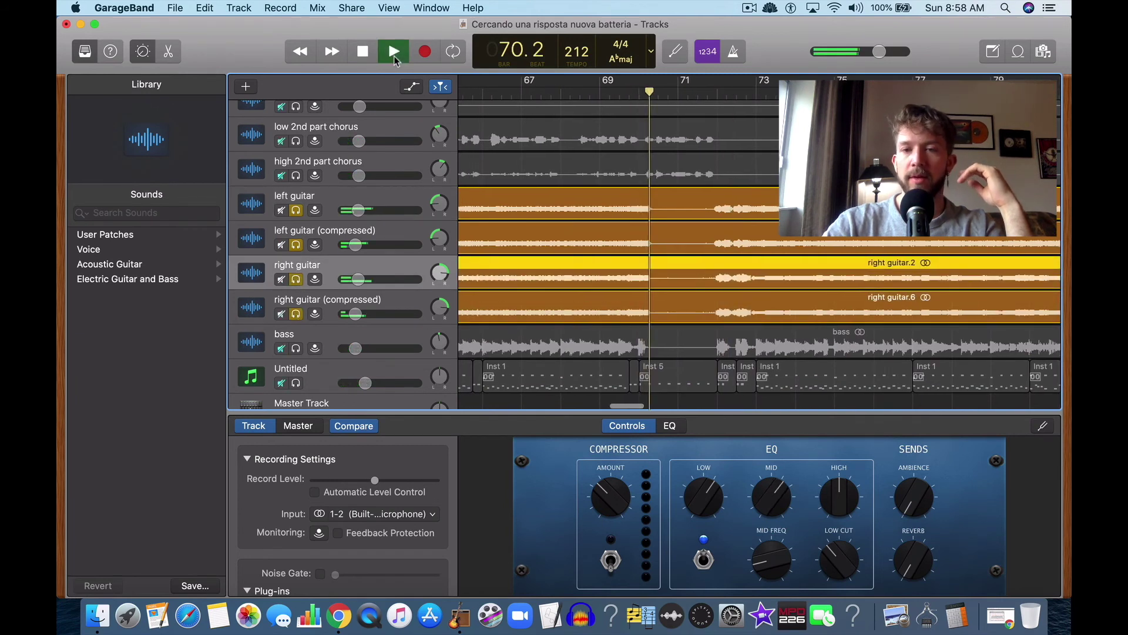
{"action": "left_click", "coordinate": [363, 51]}
Split all four guitar regions at bar 70.3, just after the guitars stop playing
{"action": "key", "text": "Up"}
{"action": "key", "text": "Up"}
{"action": "left_click_drag", "start_coordinate": [757, 94], "coordinate": [684, 93]}
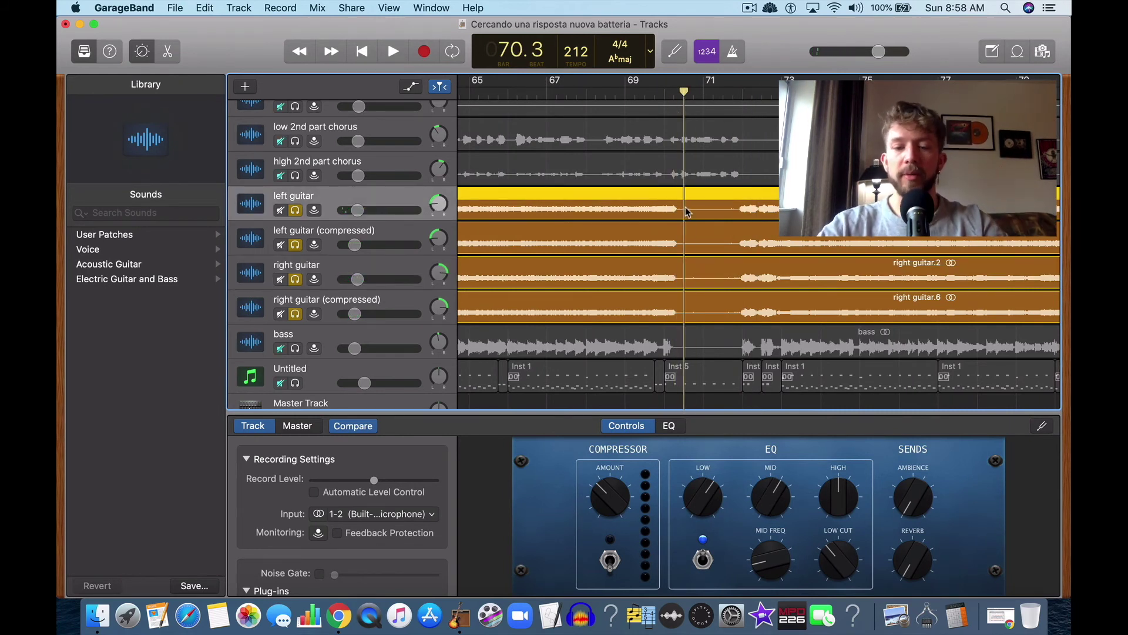
{"action": "key", "text": "super+t"}
{"action": "left_click", "coordinate": [686, 238]}
{"action": "key", "text": "super+t"}
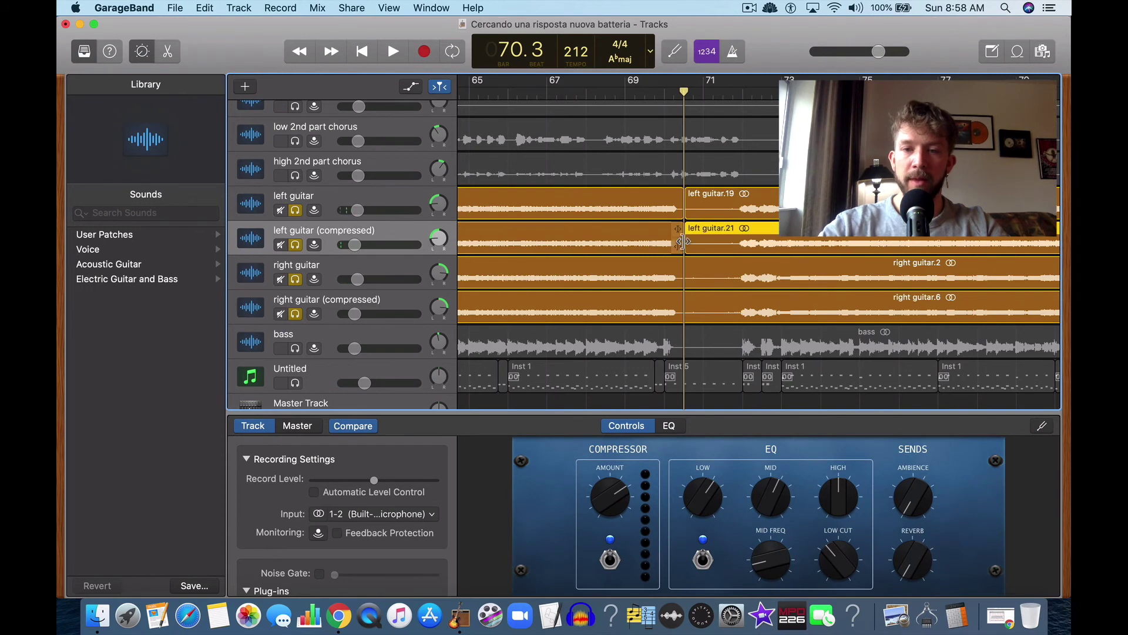
{"action": "left_click", "coordinate": [684, 280]}
{"action": "key", "text": "super+t"}
{"action": "left_click", "coordinate": [685, 307]}
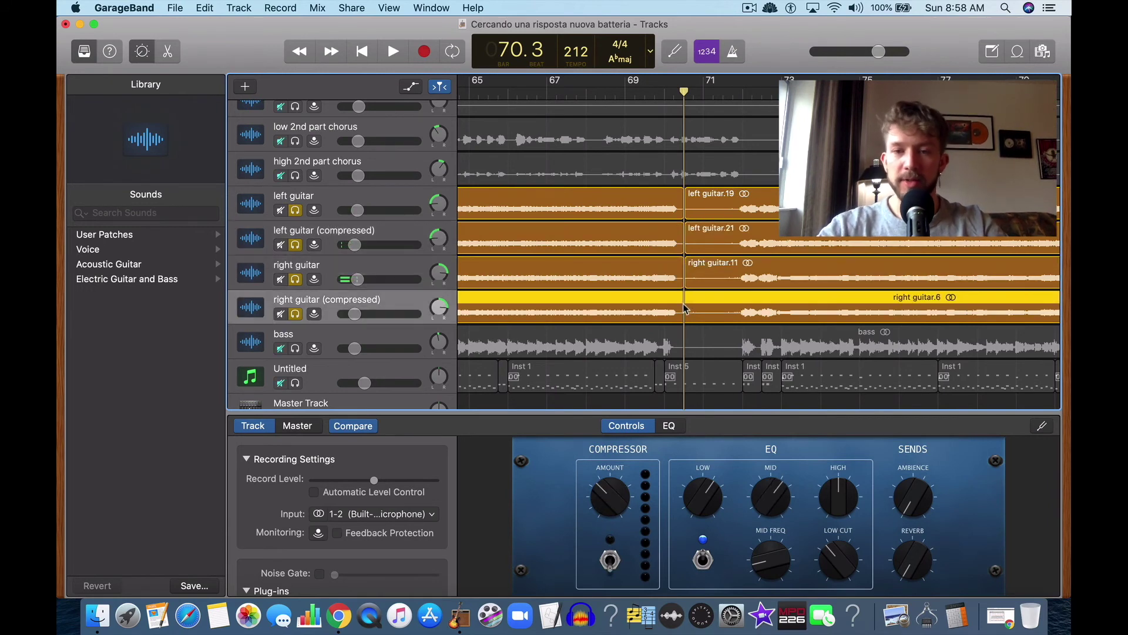
{"action": "key", "text": "super+t"}
Split all four guitar regions again at bar 71.4, just before the guitars come back in
{"action": "left_click", "coordinate": [691, 207]}
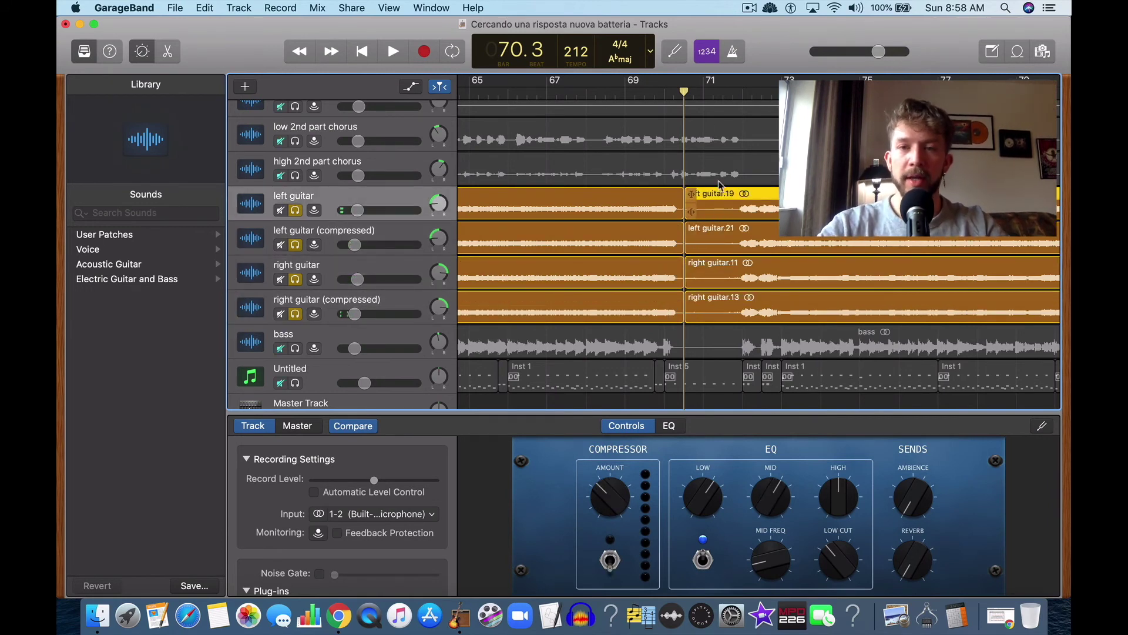
{"action": "left_click_drag", "start_coordinate": [692, 92], "coordinate": [730, 104]}
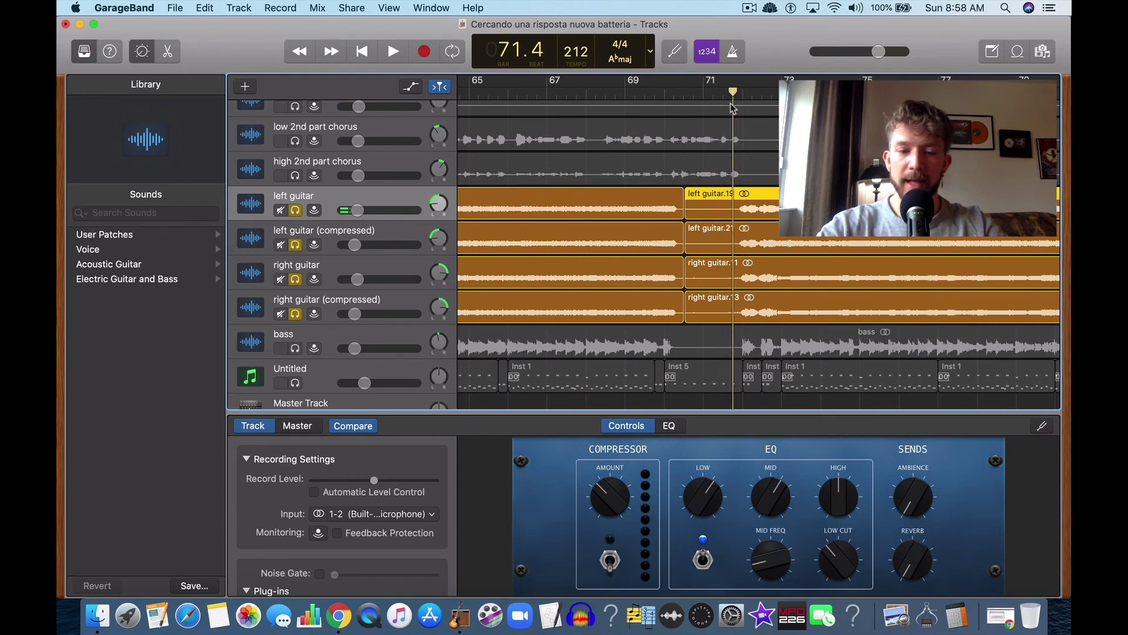
{"action": "key", "text": "super+t"}
{"action": "left_click", "coordinate": [733, 242]}
{"action": "key", "text": "super+t"}
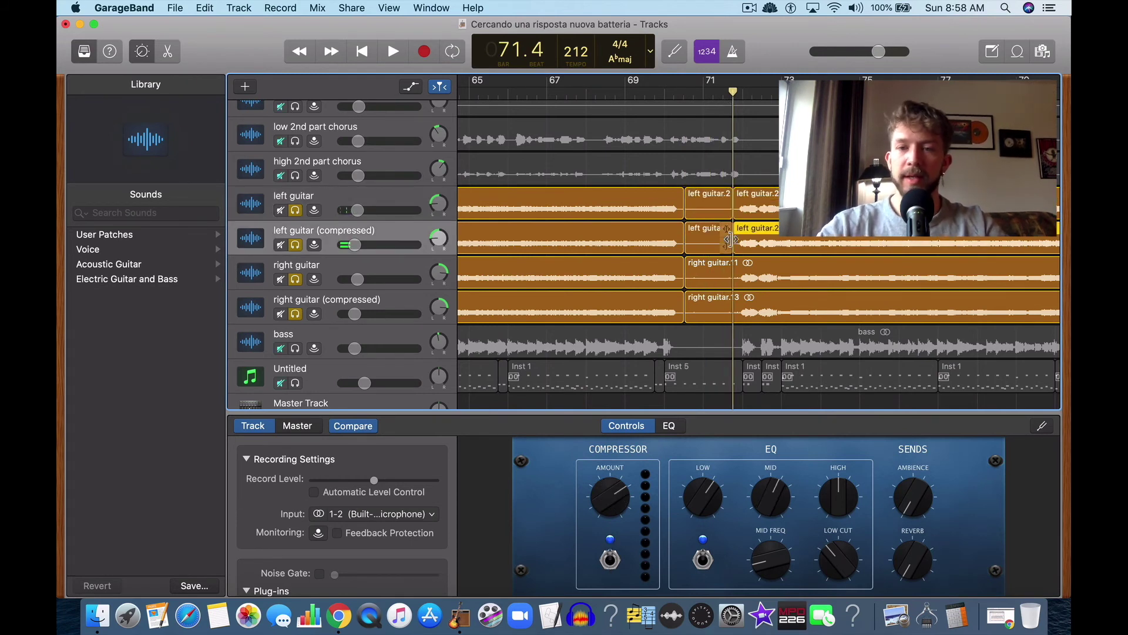
{"action": "left_click", "coordinate": [729, 274]}
{"action": "key", "text": "super+t"}
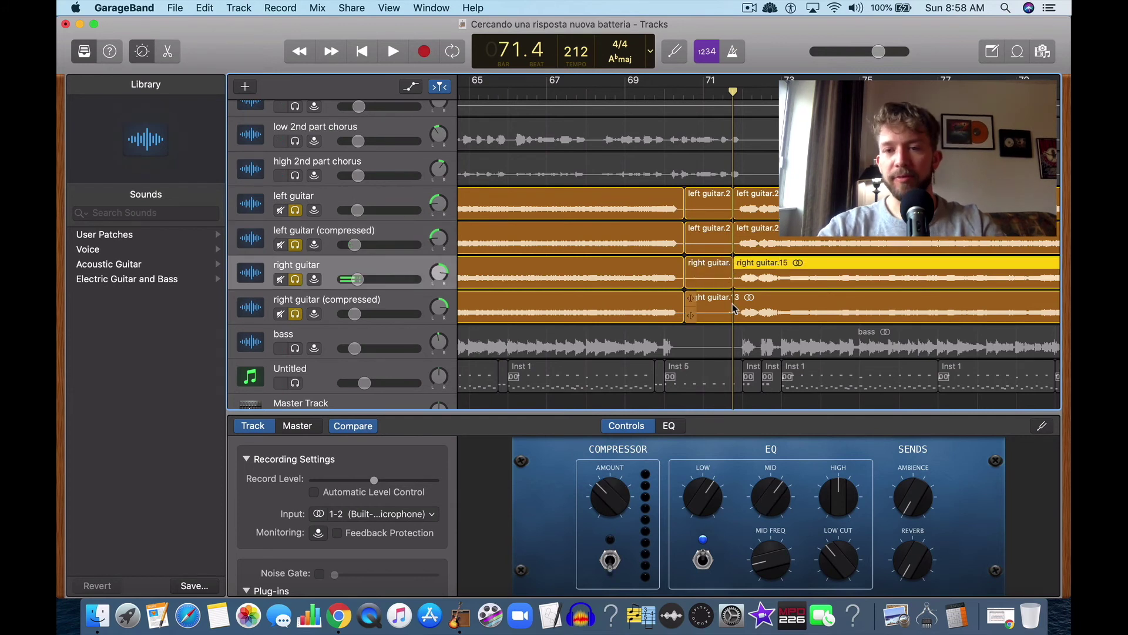
{"action": "left_click", "coordinate": [726, 308]}
{"action": "key", "text": "super+t"}
Delete the short silent regions between bars 70.3 and 71.4 on the left and right guitar tracks and both compressed guitar tracks
{"action": "left_click", "coordinate": [711, 208]}
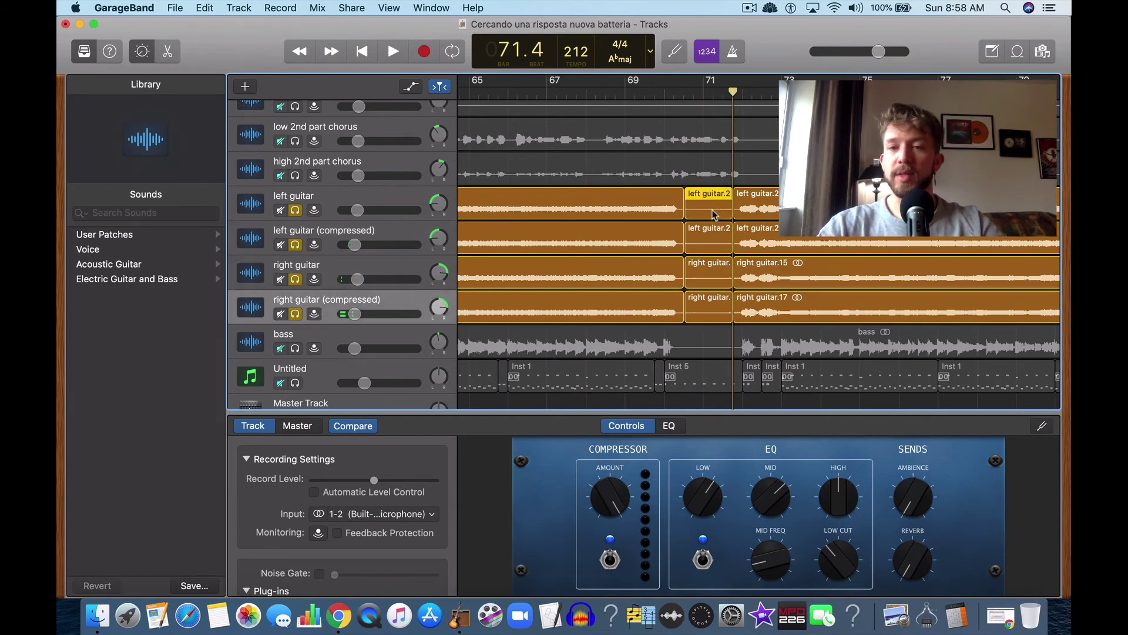
{"action": "key", "text": "Delete"}
{"action": "left_click", "coordinate": [712, 229]}
{"action": "key", "text": "Delete"}
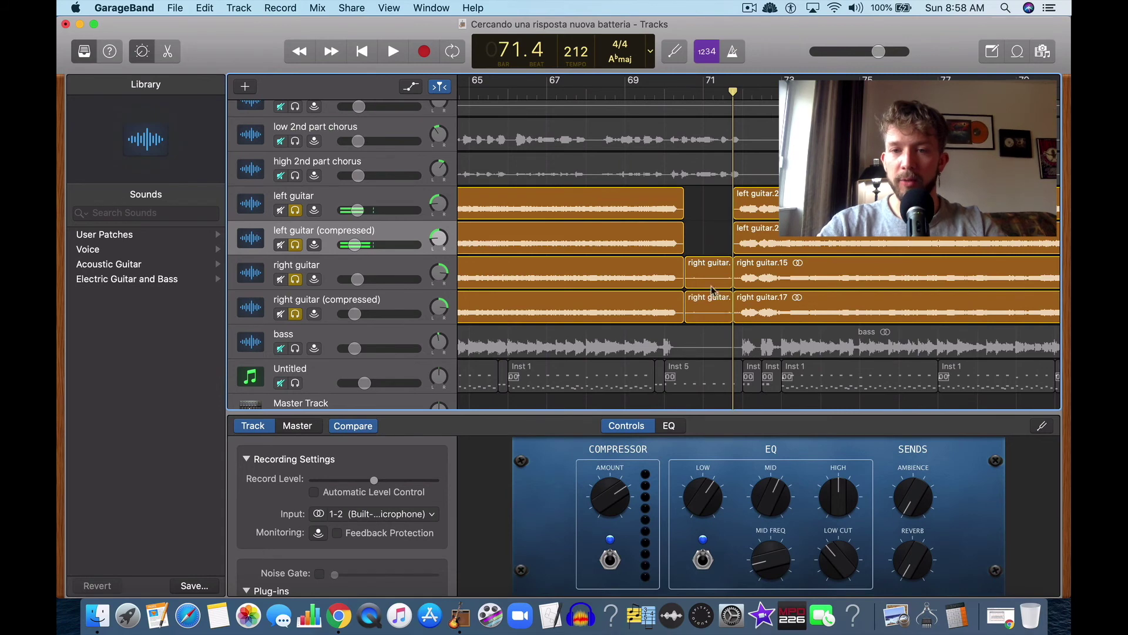
{"action": "left_click", "coordinate": [711, 265]}
{"action": "key", "text": "Delete"}
{"action": "left_click", "coordinate": [716, 301]}
{"action": "key", "text": "Delete"}
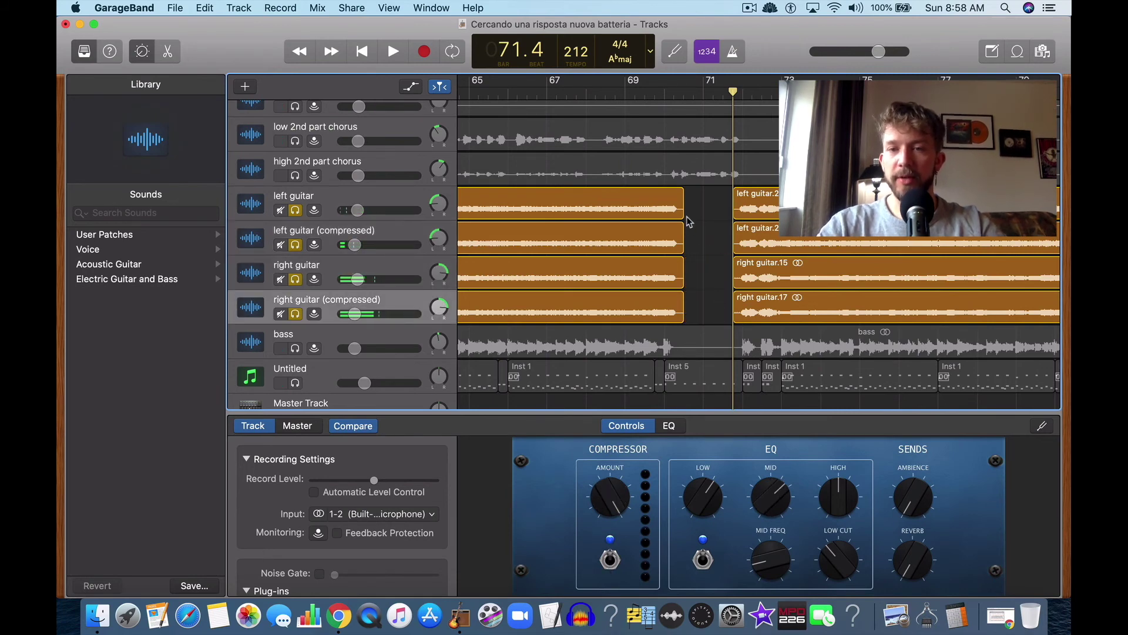
Trim the ends of the four guitar regions before the pause closer to where the guitars stop playing
{"action": "left_click", "coordinate": [716, 93]}
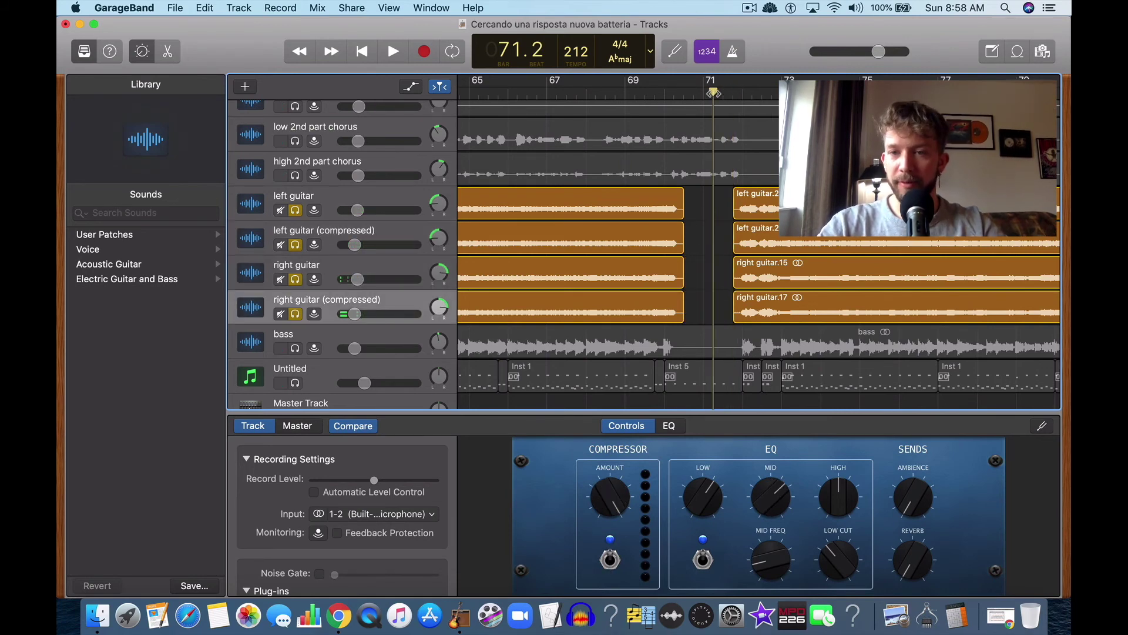
{"action": "key", "text": "super+Right"}
{"action": "key", "text": "super+Right"}
{"action": "left_click_drag", "start_coordinate": [595, 216], "coordinate": [584, 314]}
Trim the starts of the four guitar regions after the pause to about position 71.4.3, just before the guitars come back in
{"action": "left_click_drag", "start_coordinate": [793, 312], "coordinate": [811, 285]}
{"action": "left_click", "coordinate": [817, 280]}
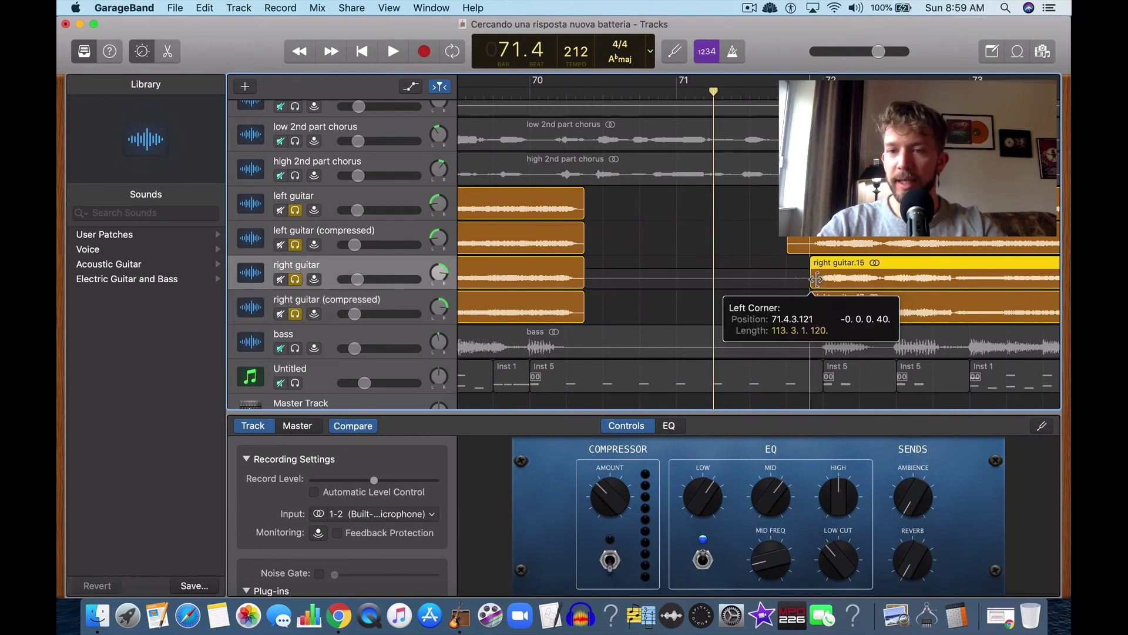
{"action": "left_click_drag", "start_coordinate": [788, 248], "coordinate": [796, 214]}
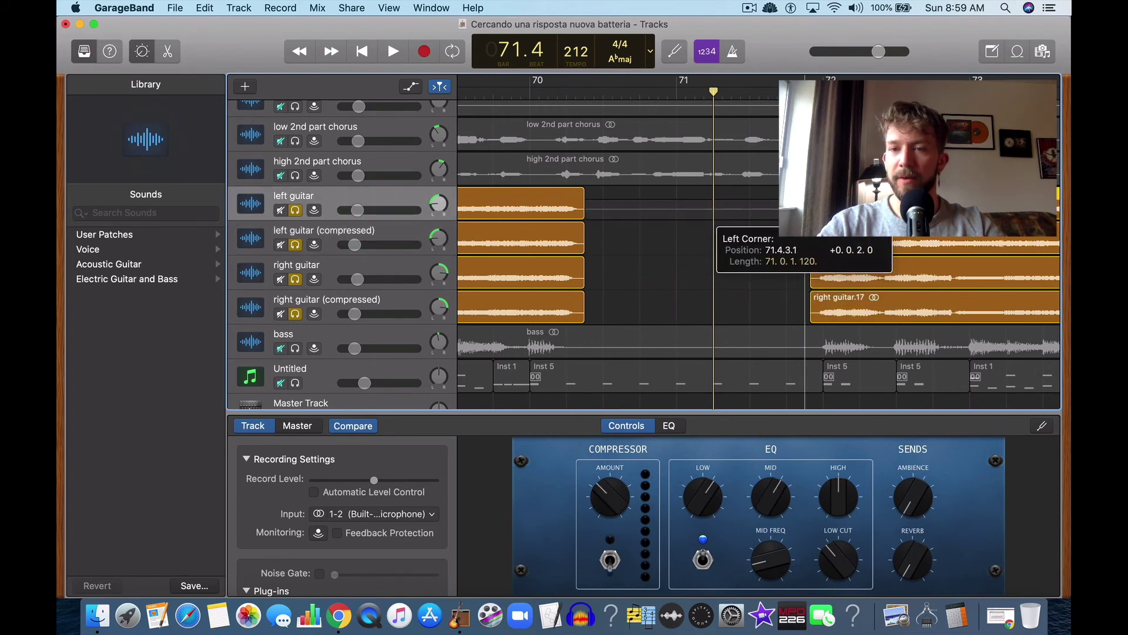
{"action": "left_click_drag", "start_coordinate": [814, 214], "coordinate": [814, 214]}
Play the four soloed guitar tracks from a few bars before the cut pause
{"action": "left_click", "coordinate": [513, 96]}
{"action": "scroll", "coordinate": [512, 96], "scroll_direction": "down", "scroll_amount": 8}
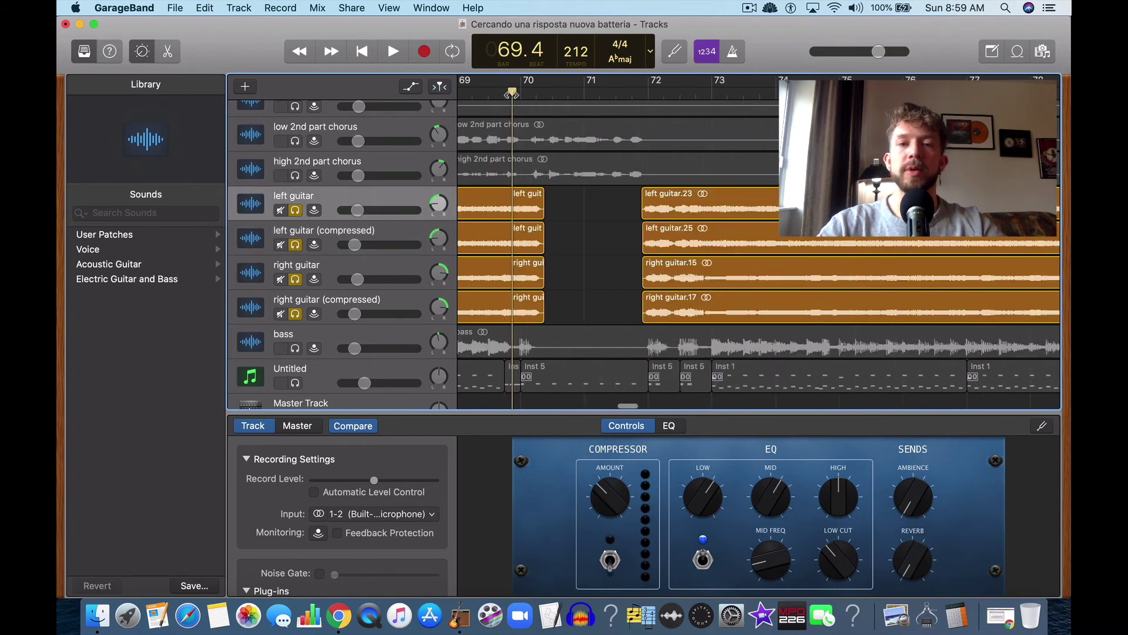
{"action": "scroll", "coordinate": [513, 96], "scroll_direction": "left", "scroll_amount": 4}
{"action": "left_click", "coordinate": [534, 95]}
{"action": "key", "text": "space"}
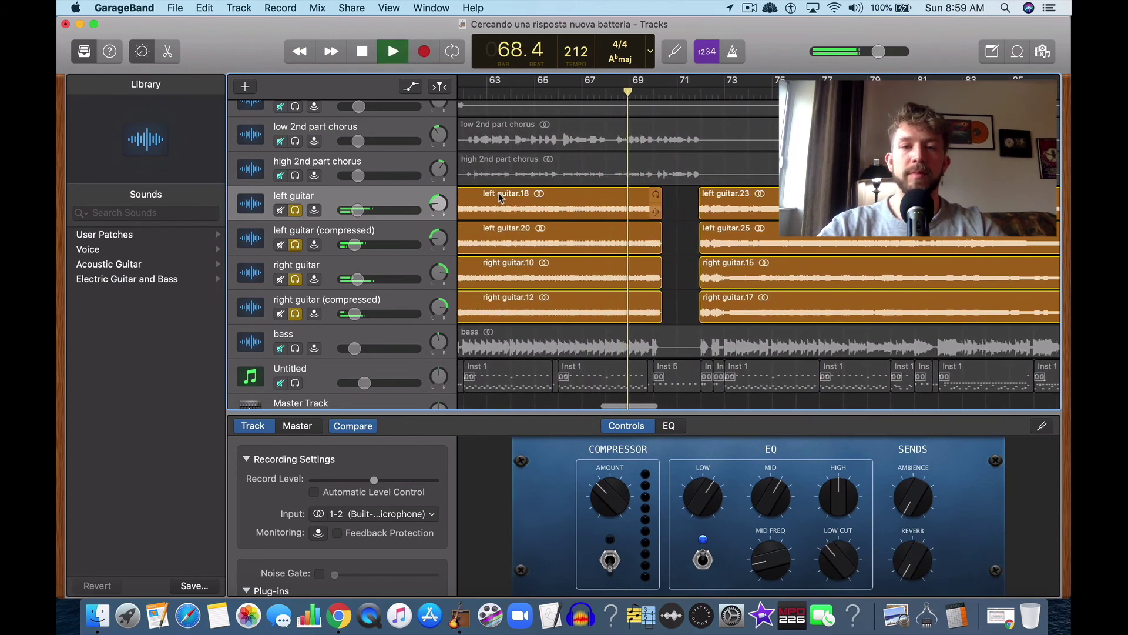
Unsolo all four guitar tracks, play the full mix through the pause, and stop at about bar 73
{"action": "left_click", "coordinate": [295, 314]}
{"action": "left_click", "coordinate": [295, 280]}
{"action": "left_click", "coordinate": [295, 245]}
{"action": "left_click", "coordinate": [295, 209]}
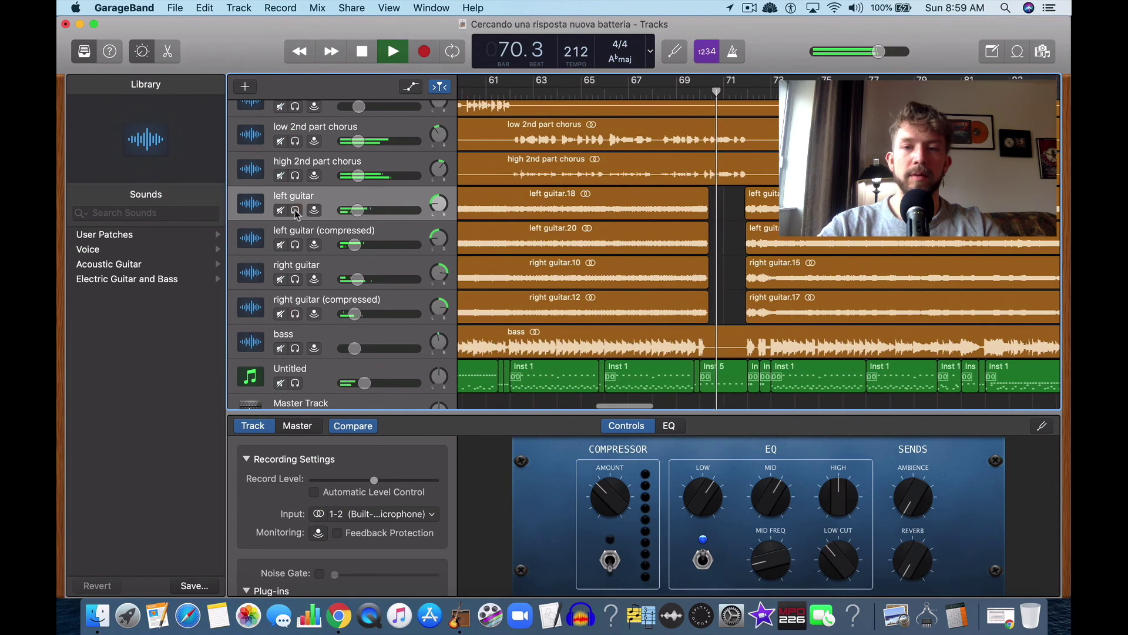
{"action": "left_click", "coordinate": [669, 93]}
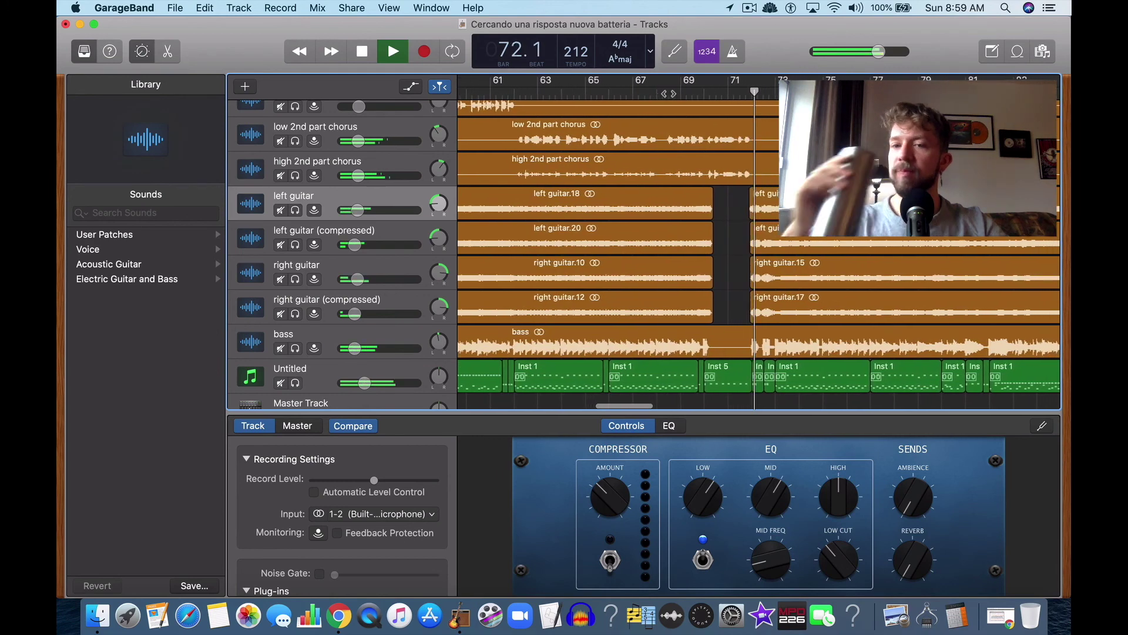
{"action": "left_click", "coordinate": [360, 52]}
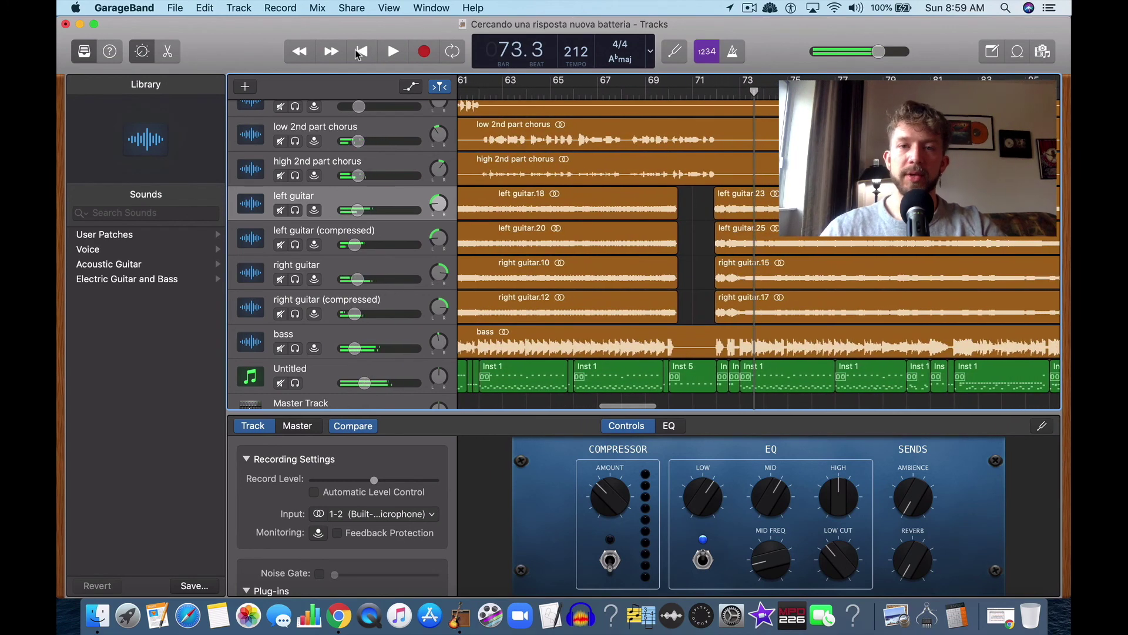
Place the playhead at bar 70 and look over the cut gaps in the guitar regions across the whole song
{"action": "left_click", "coordinate": [670, 92]}
{"action": "key", "text": "super+Left"}
{"action": "key", "text": "super+Left"}
{"action": "key", "text": "super+Left"}
{"action": "key", "text": "super+Left"}
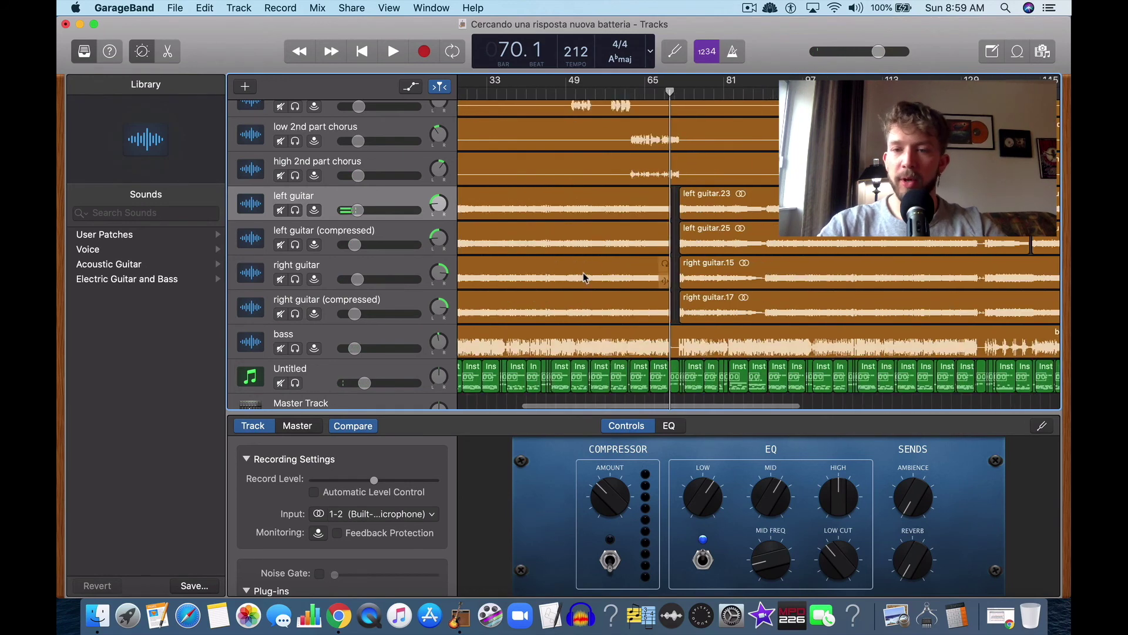
{"action": "scroll", "coordinate": [738, 268], "scroll_direction": "right", "scroll_amount": 15}
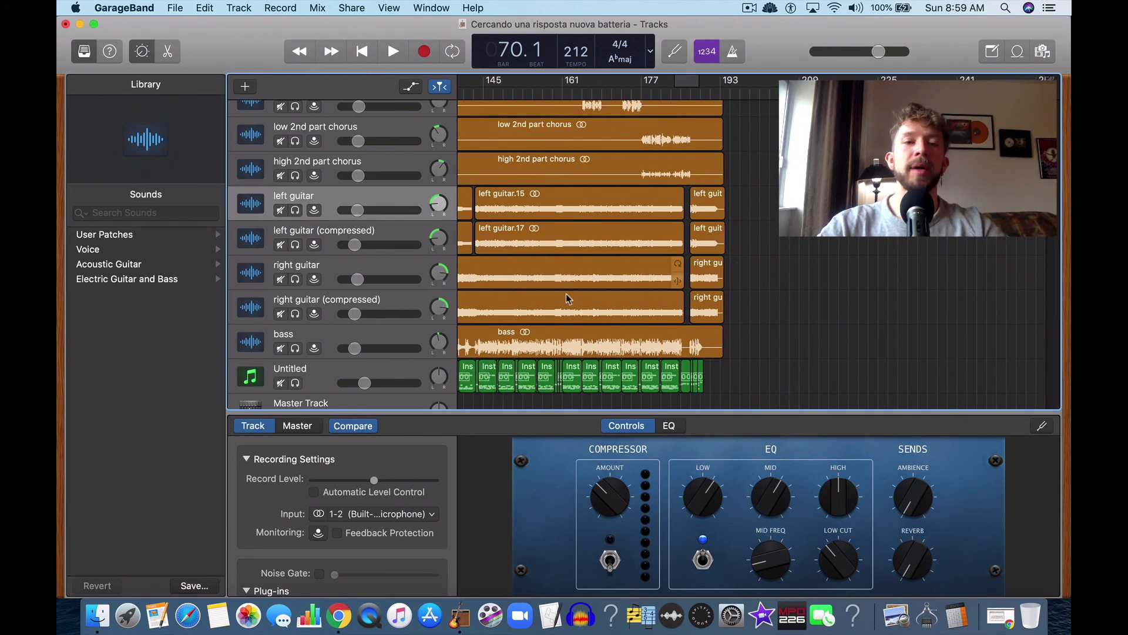
{"action": "scroll", "coordinate": [558, 283], "scroll_direction": "left", "scroll_amount": 15}
Add the Melodyne Audio Unit plug-in in the free slot of the left guitar track
{"action": "left_click", "coordinate": [331, 209]}
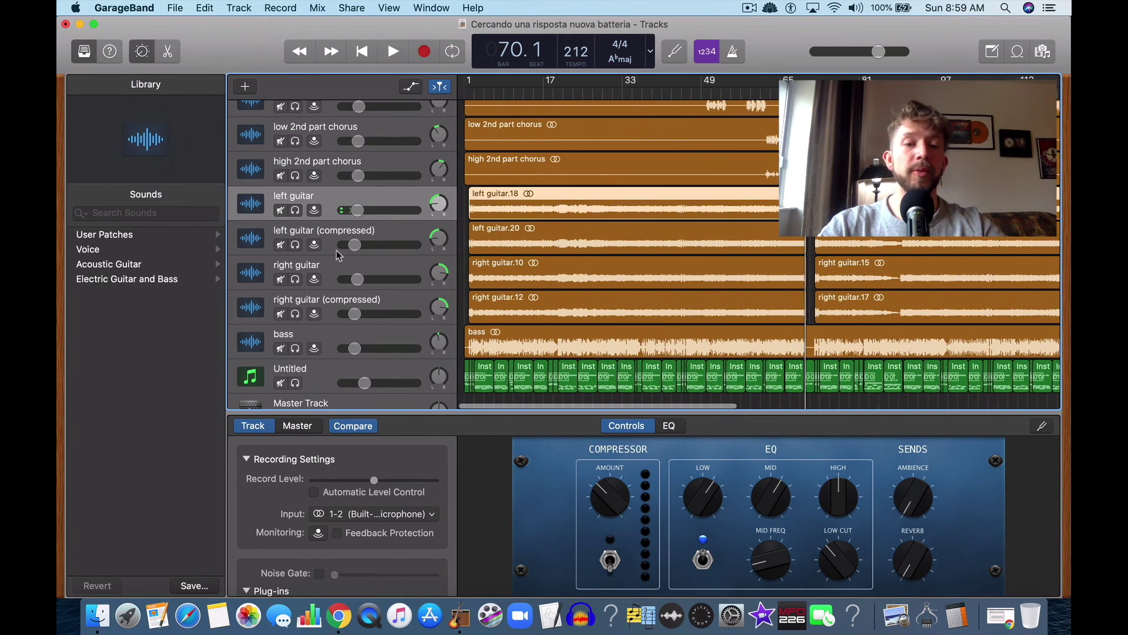
{"action": "scroll", "coordinate": [285, 526], "scroll_direction": "down", "scroll_amount": 3}
{"action": "left_click", "coordinate": [434, 560]}
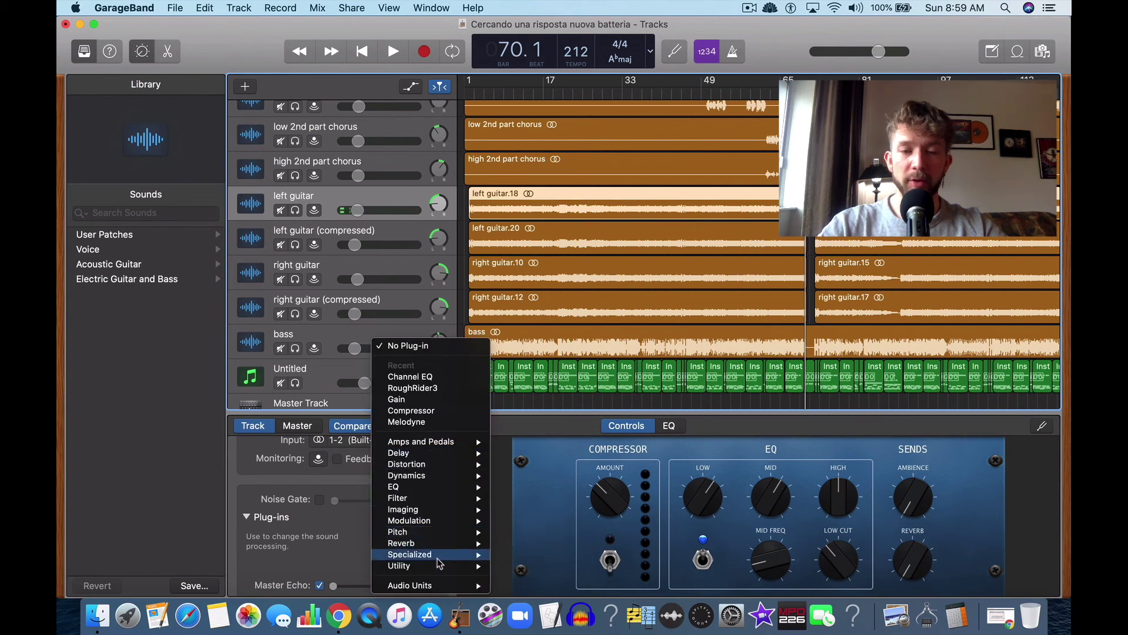
{"action": "mouse_move", "coordinate": [438, 586]}
{"action": "mouse_move", "coordinate": [554, 446]}
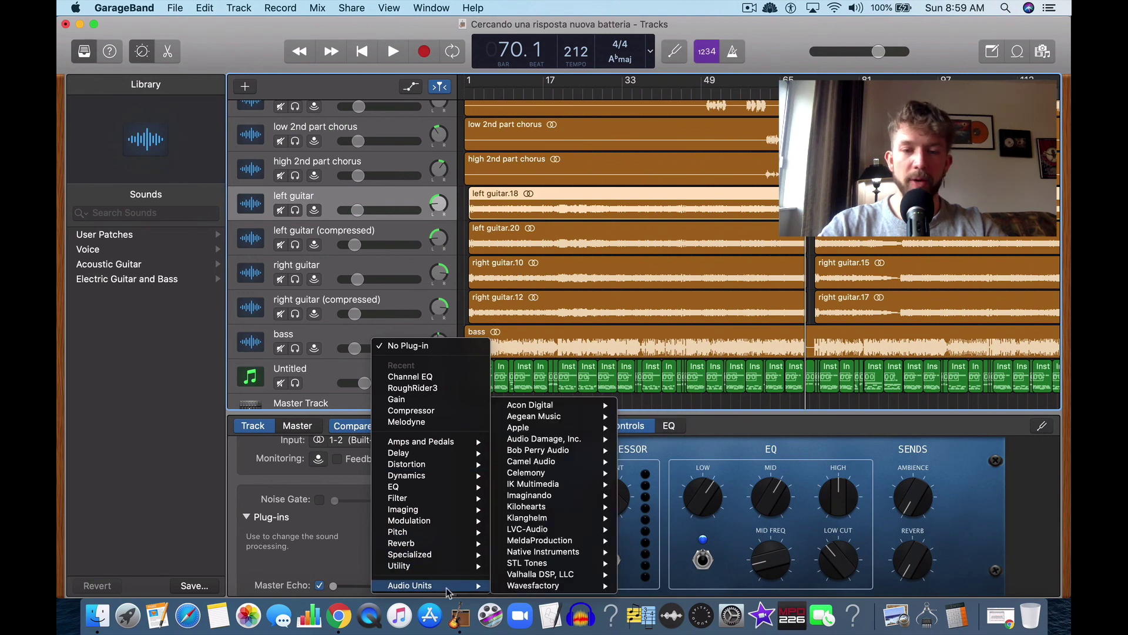
{"action": "mouse_move", "coordinate": [557, 475]}
{"action": "left_click", "coordinate": [651, 473]}
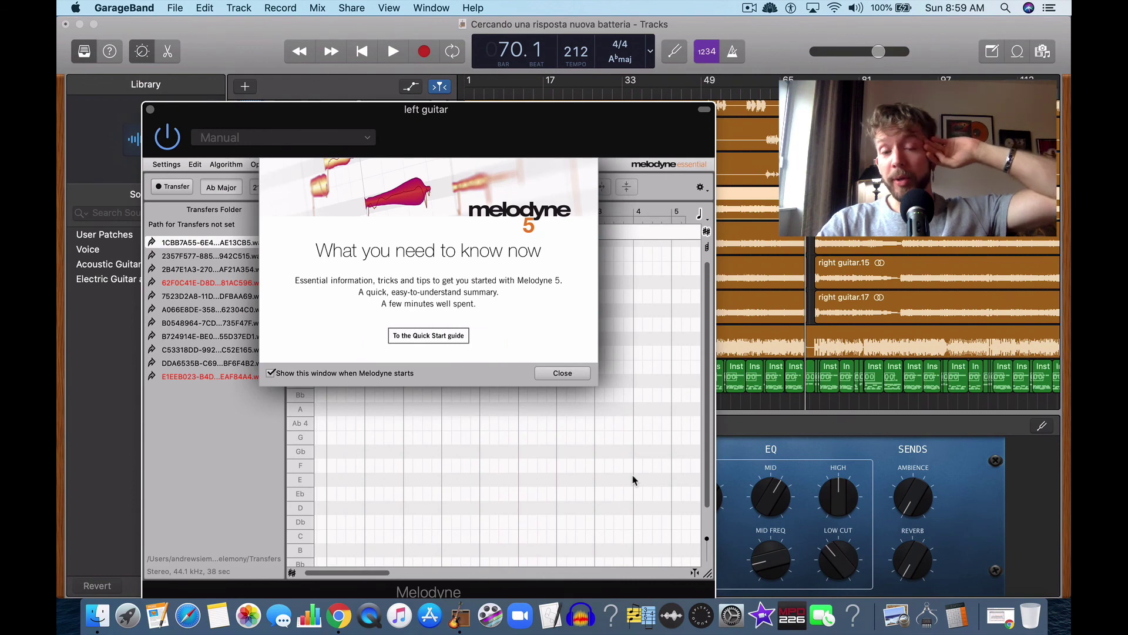
Dismiss Melodyne's welcome window, view the available detection algorithms, and close the plug-in window
{"action": "left_click", "coordinate": [561, 372]}
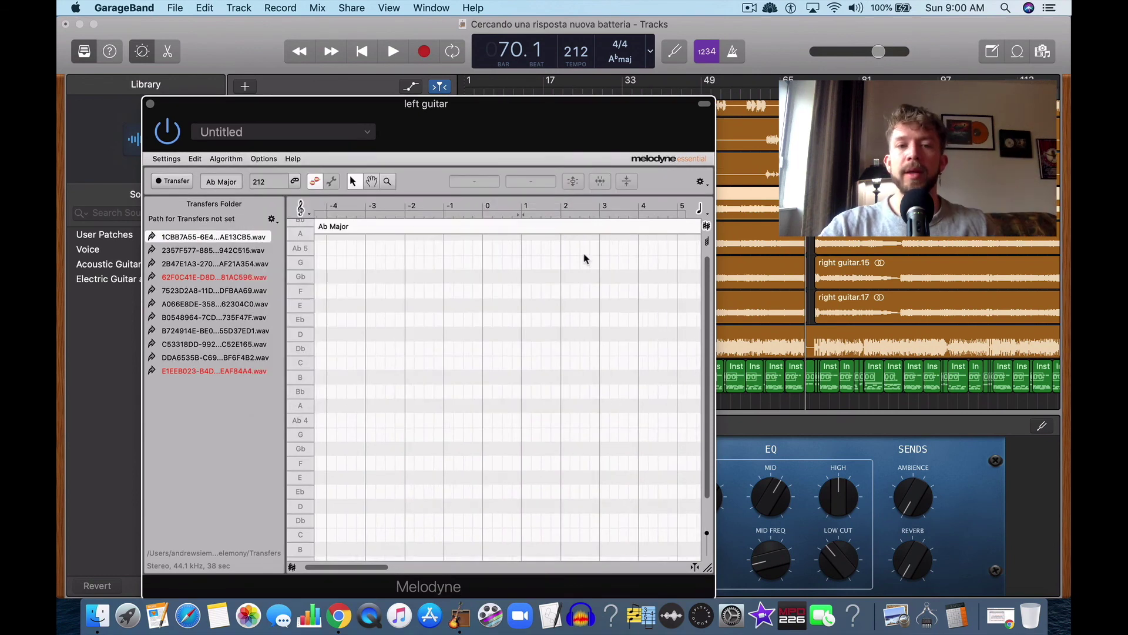
{"action": "left_click", "coordinate": [226, 160]}
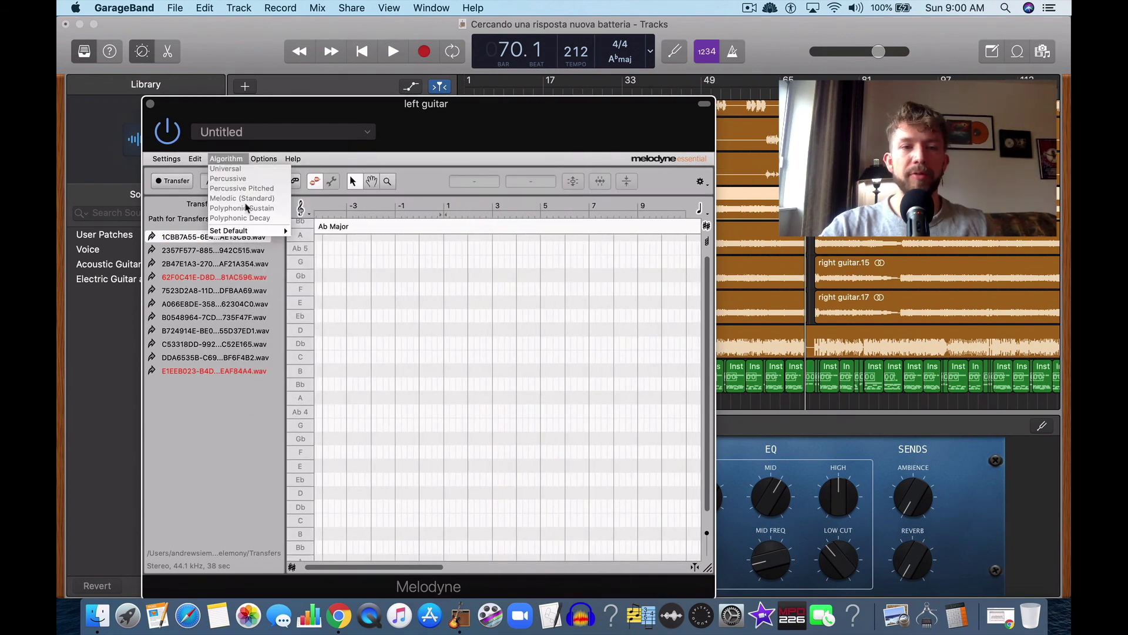
{"action": "left_click", "coordinate": [292, 111]}
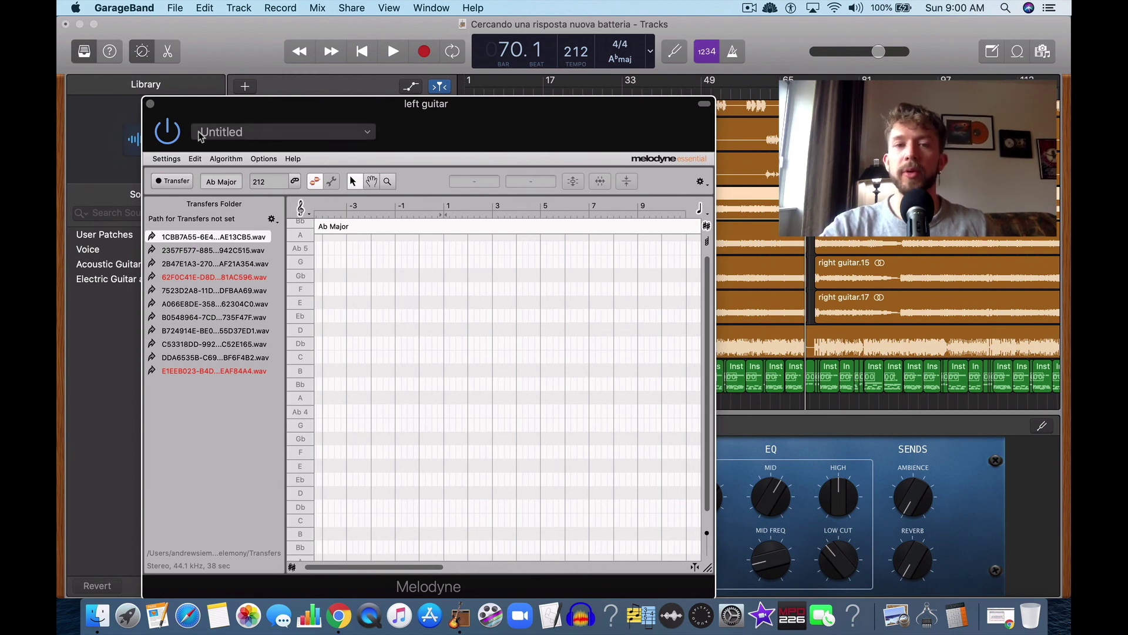
{"action": "left_click", "coordinate": [150, 104]}
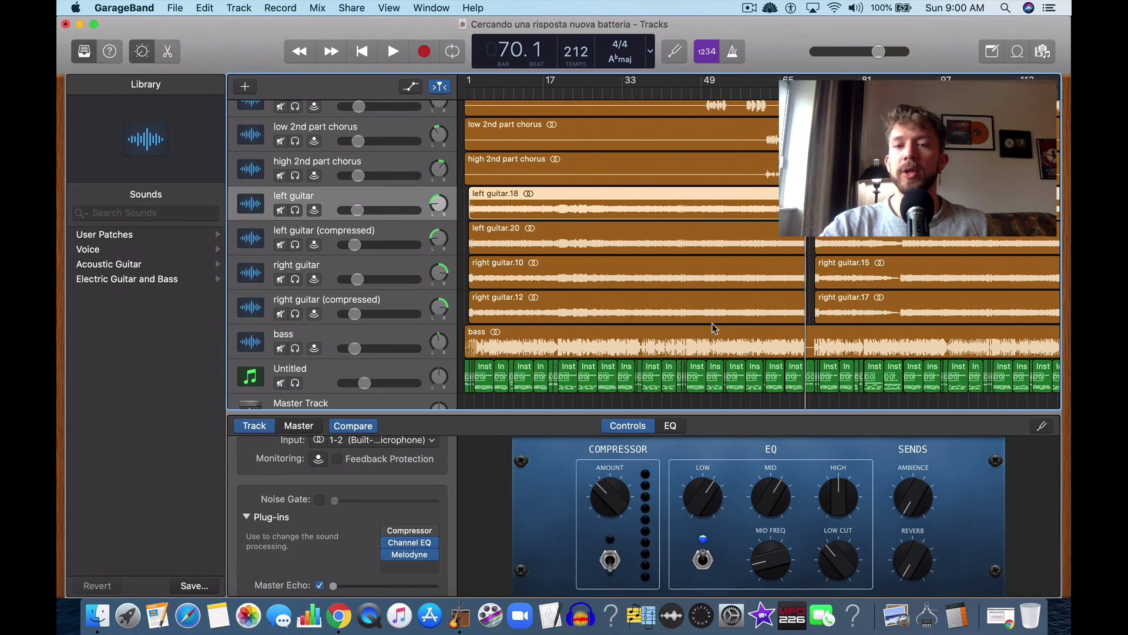
{"action": "key", "text": "super+Right"}
{"action": "key", "text": "super+Right"}
{"action": "key", "text": "super+Right"}
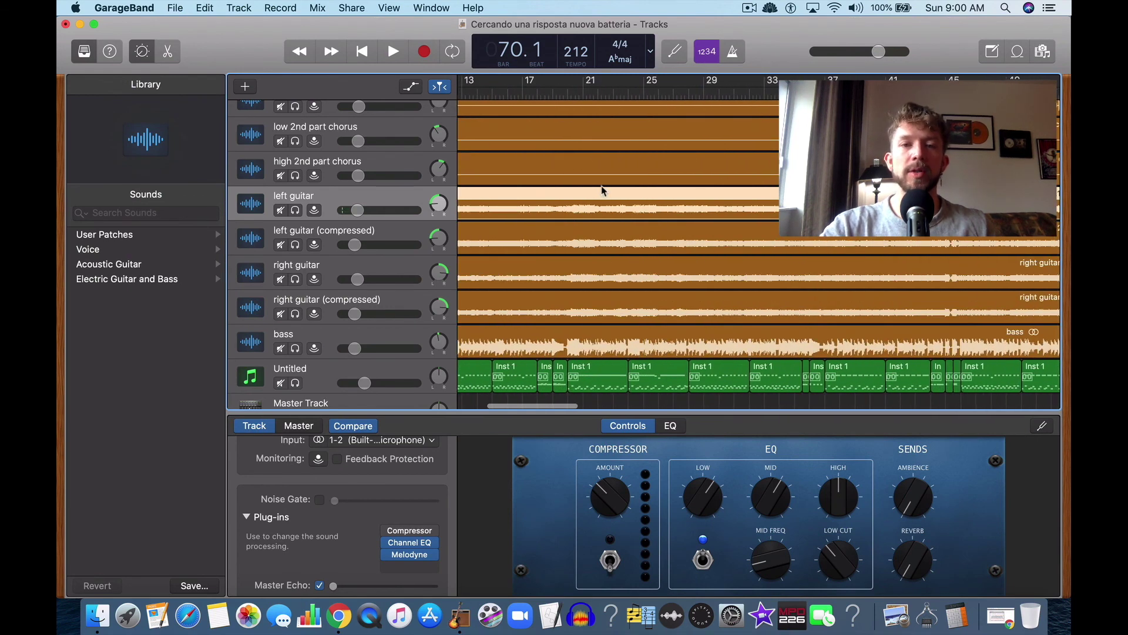
Open the recent project "Fuoco e benzina 2" without saving the changes to the current song, with the playhead at the start
{"action": "left_click", "coordinate": [175, 8]}
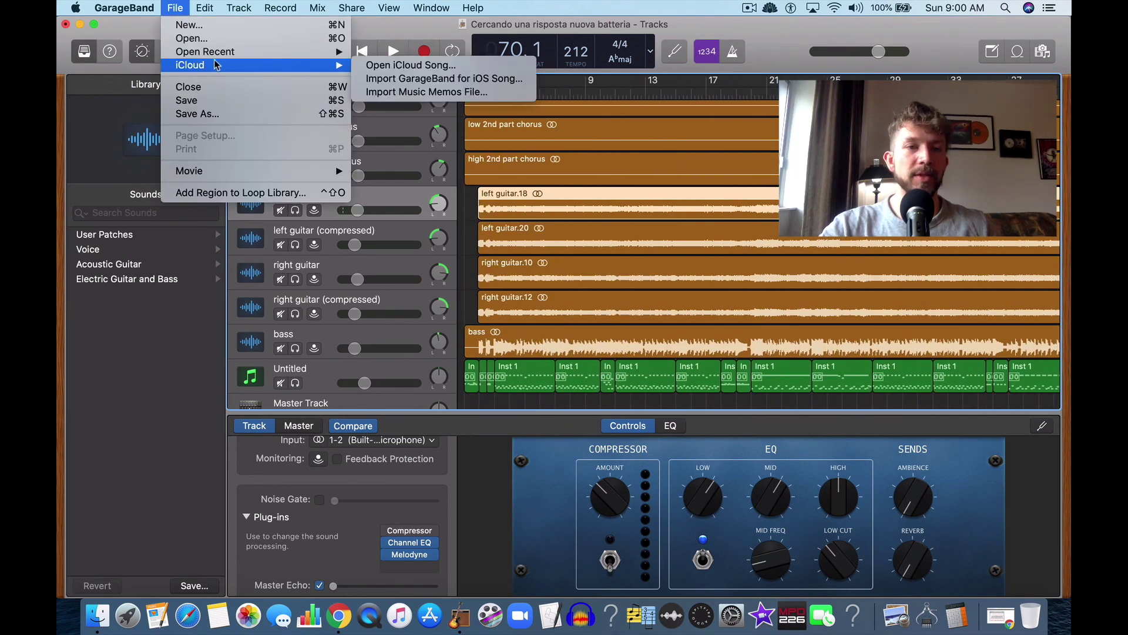
{"action": "mouse_move", "coordinate": [317, 52]}
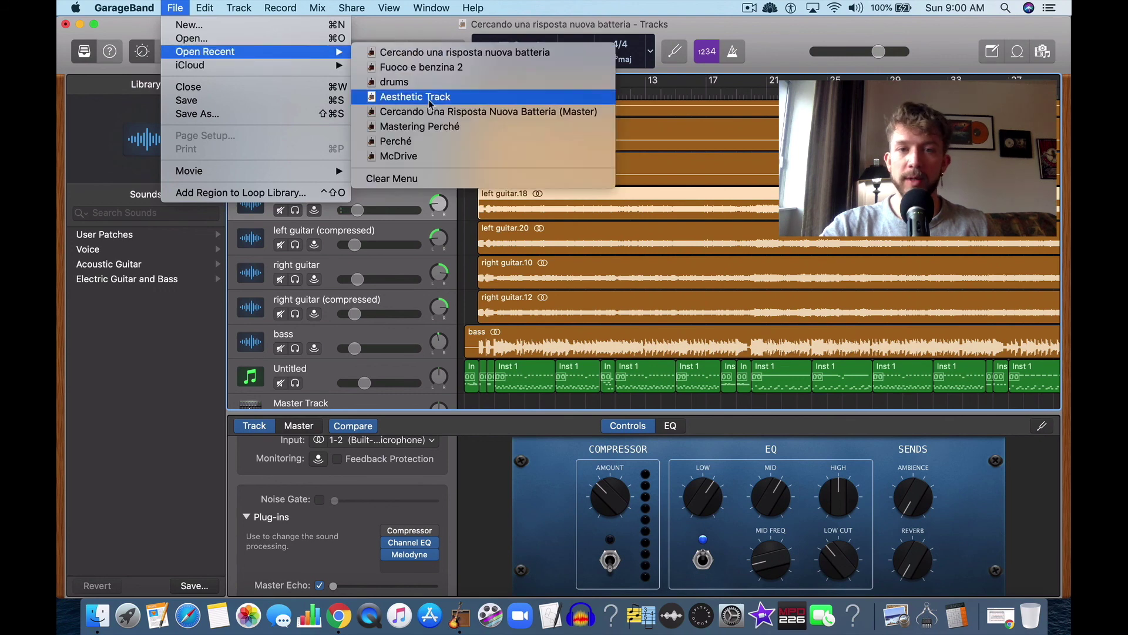
{"action": "left_click", "coordinate": [424, 69]}
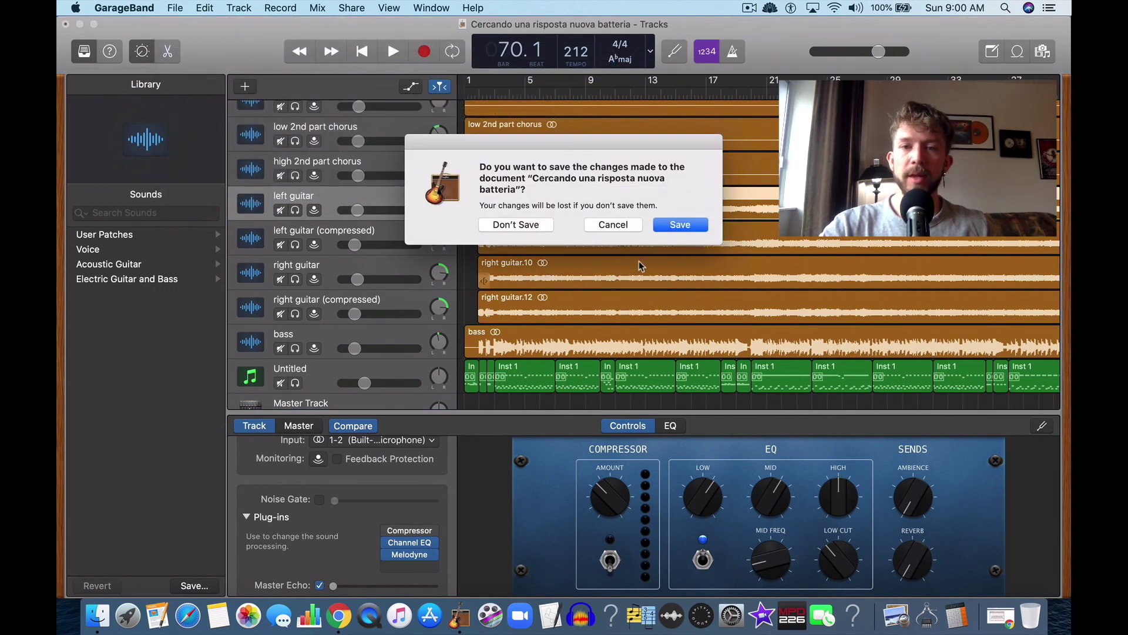
{"action": "left_click", "coordinate": [533, 229]}
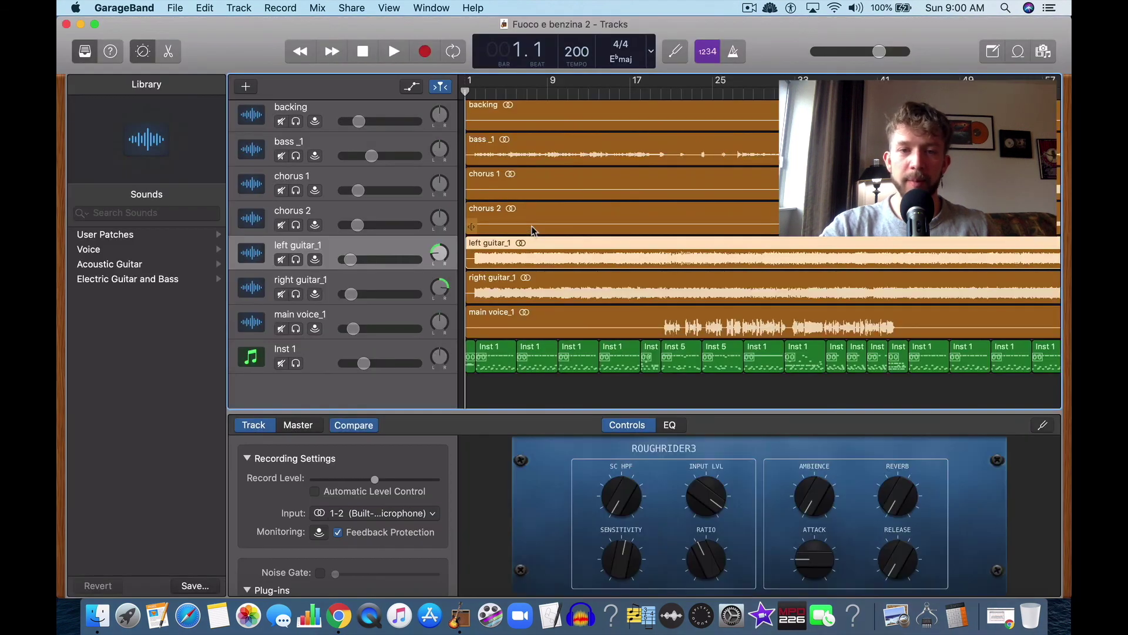
{"action": "left_click", "coordinate": [356, 58]}
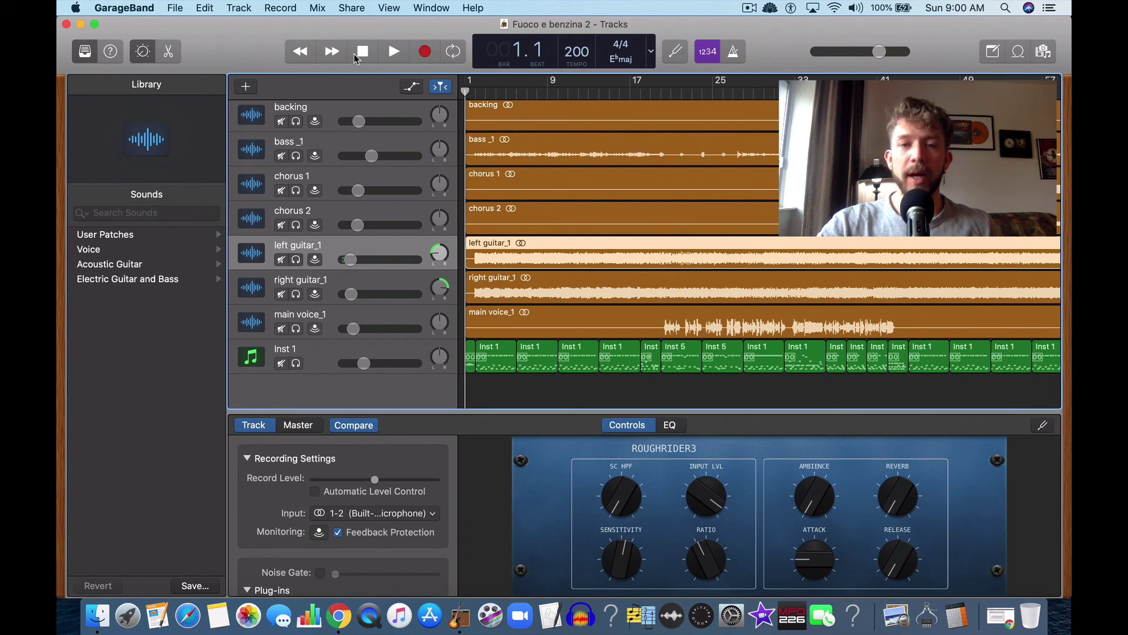